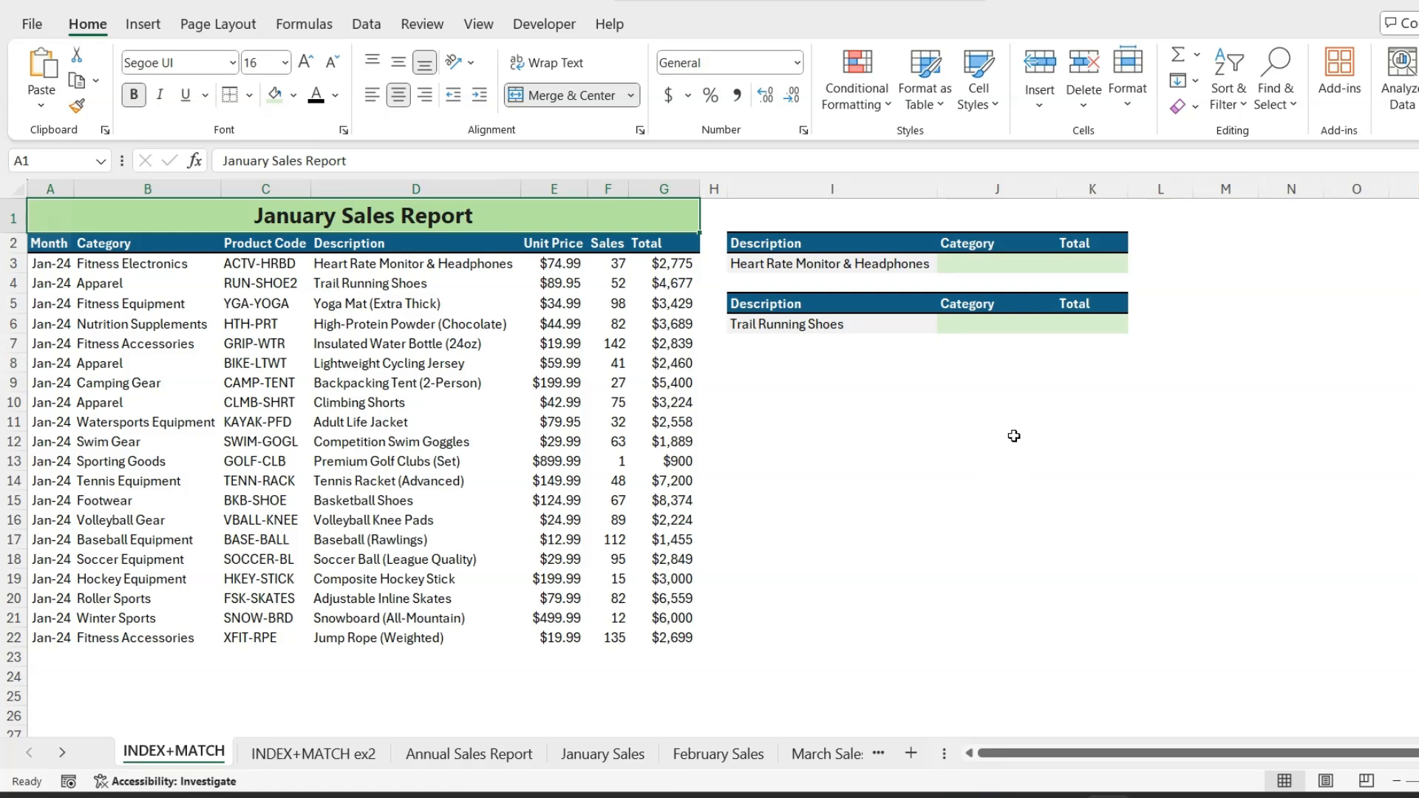
Step: Start an INDEX formula in J3 with the absolute Category range $B$3:$B$22 as its array
{"action": "left_click", "coordinate": [969, 264]}
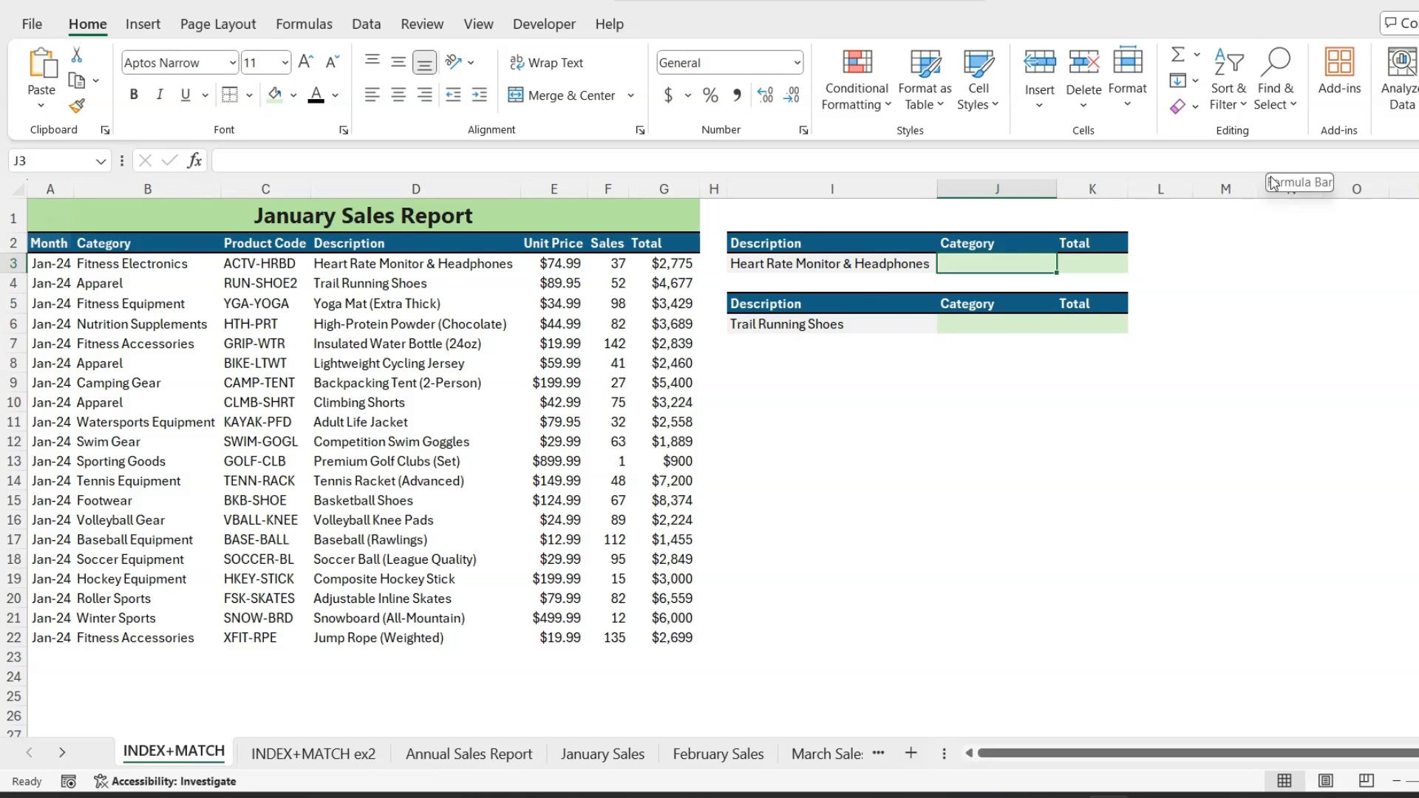
{"action": "type", "text": "=in"}
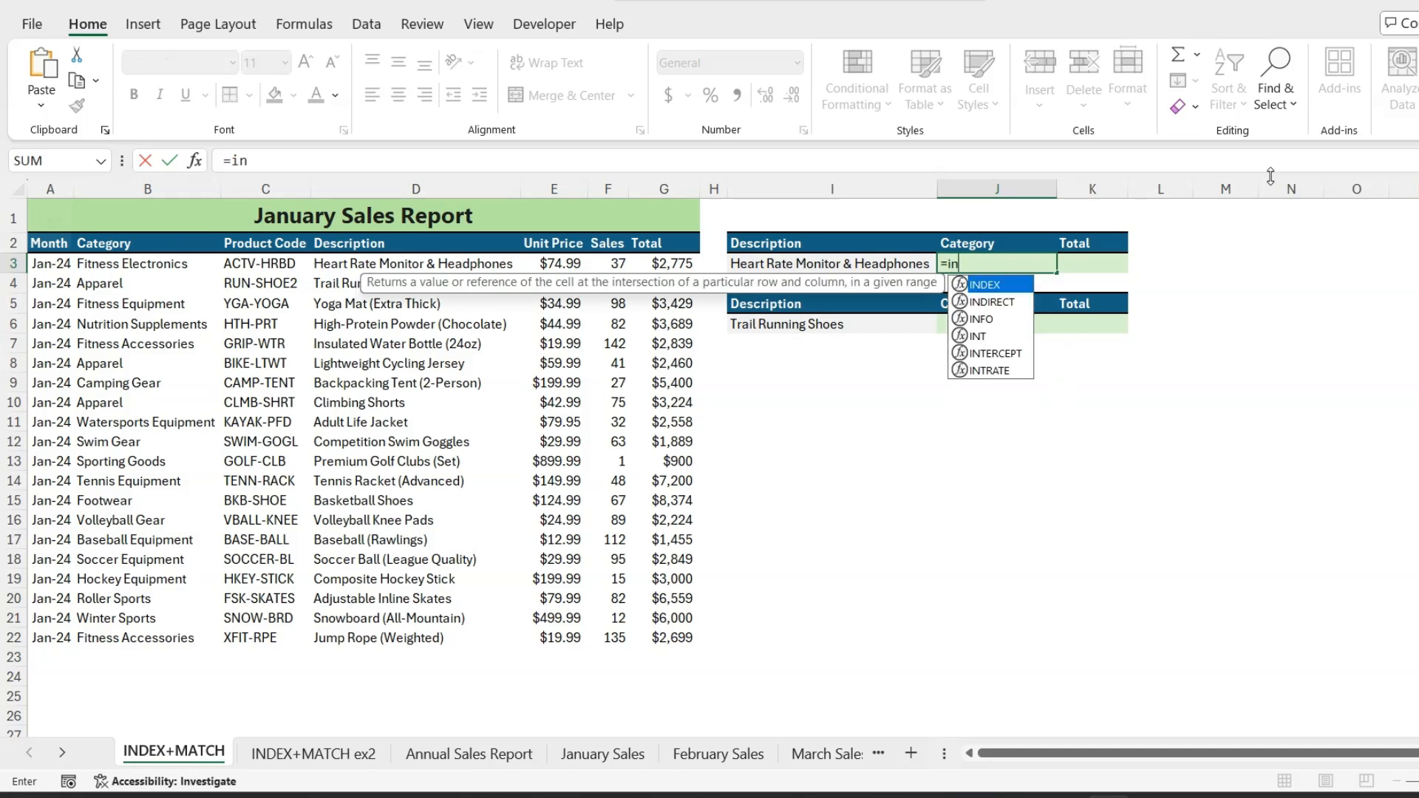
{"action": "key", "text": "Tab"}
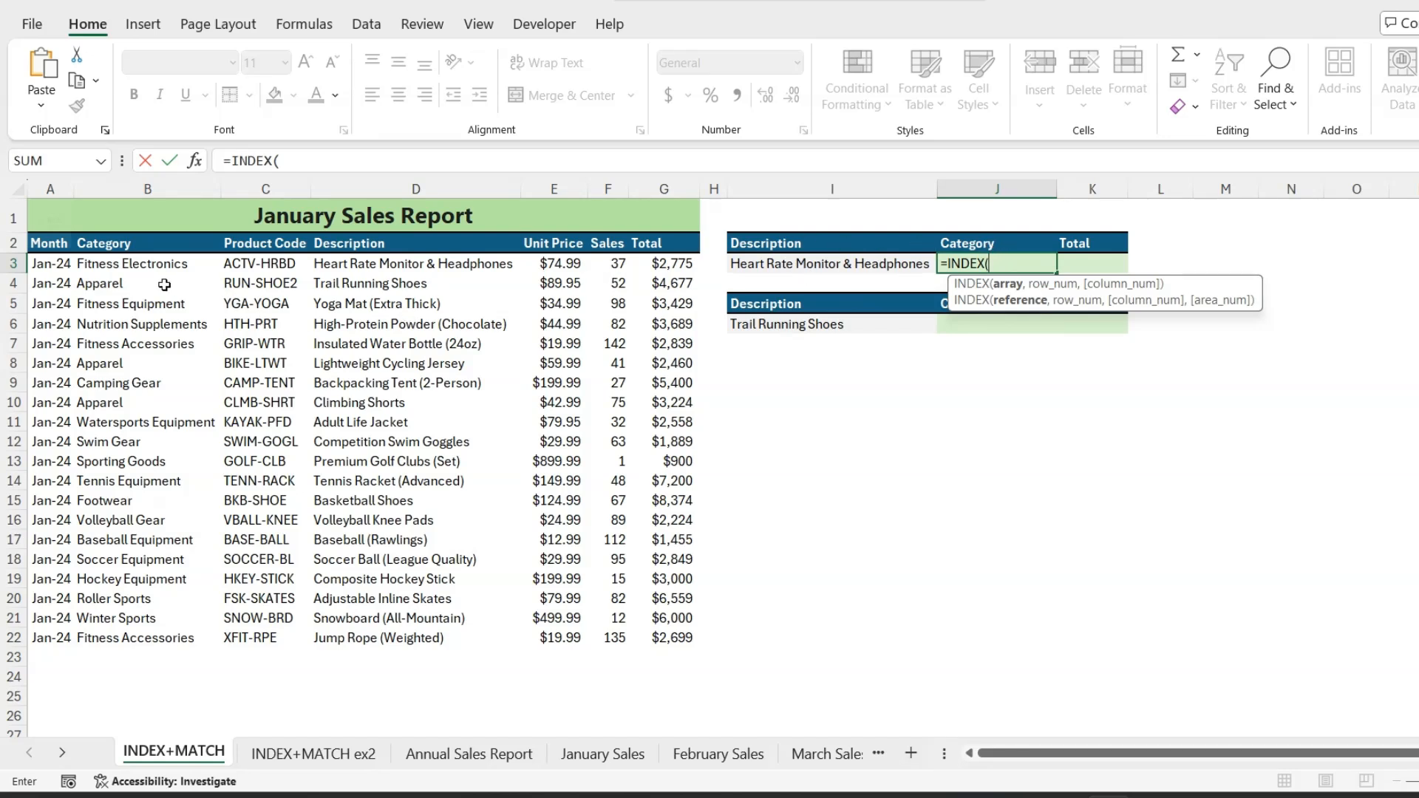
{"action": "left_click_drag", "start_coordinate": [158, 266], "coordinate": [135, 635]}
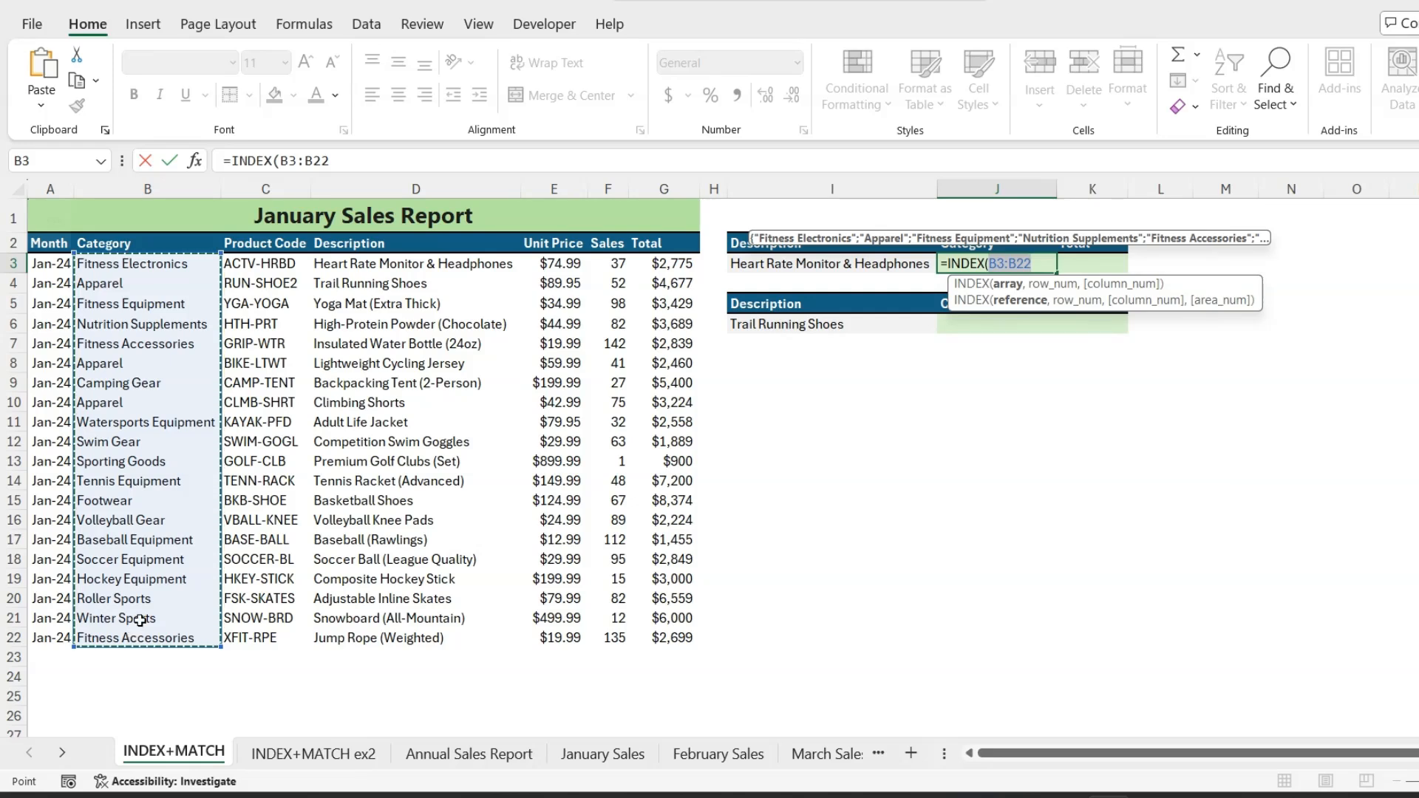
{"action": "key", "text": "F4"}
{"action": "type", "text": ","}
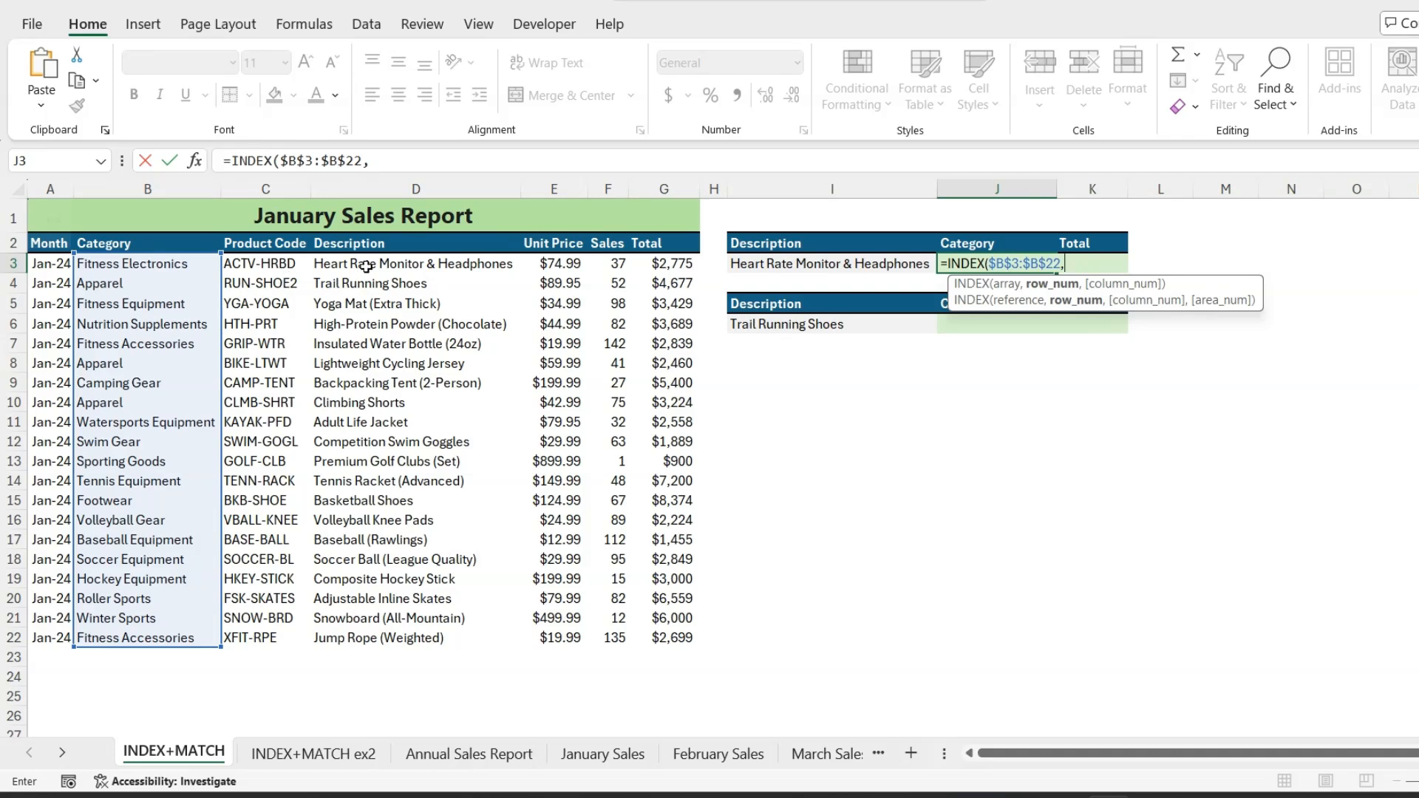
Step: Complete the J3 formula with a MATCH row number that finds $I$3 in $D$3:$D$22 with match type 0
{"action": "type", "text": "mat"}
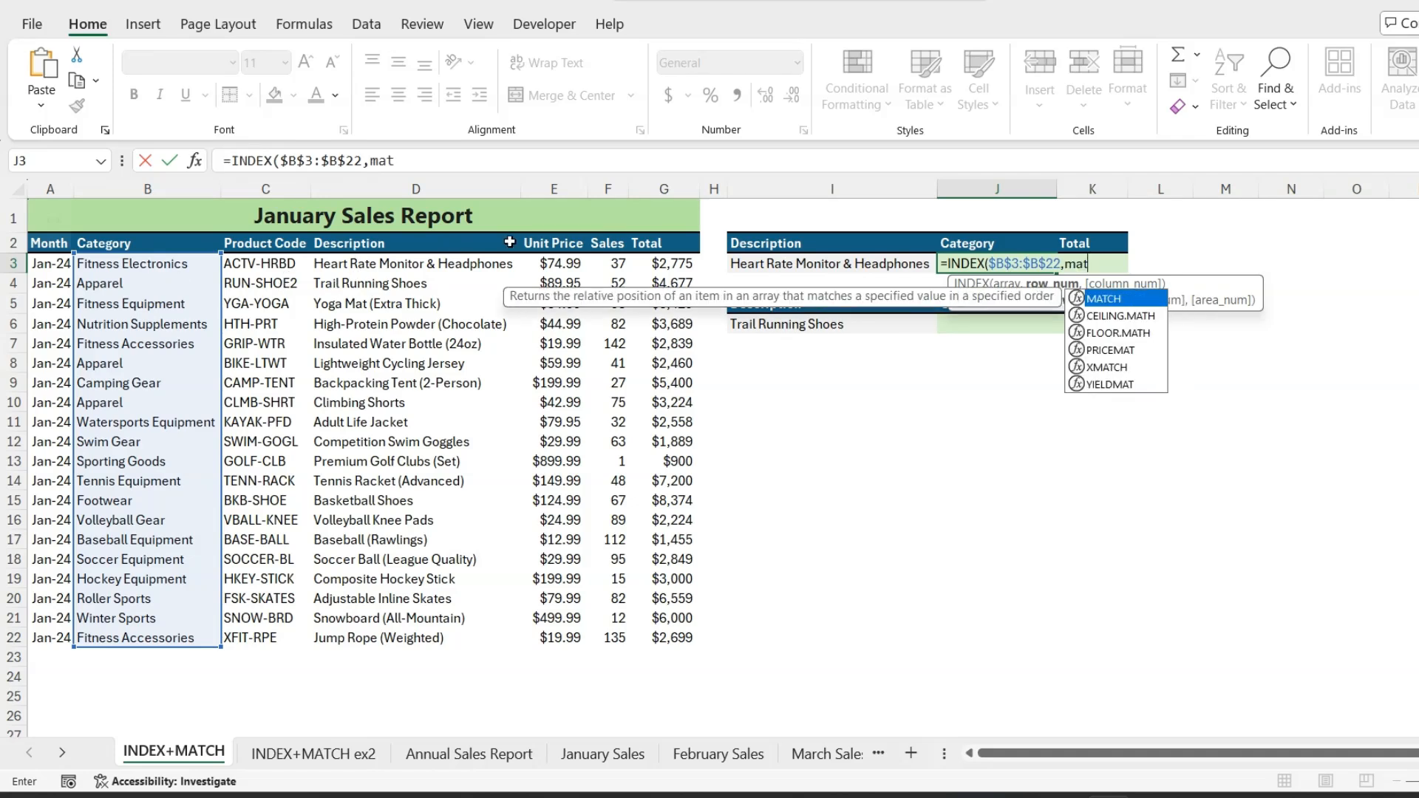
{"action": "key", "text": "Tab"}
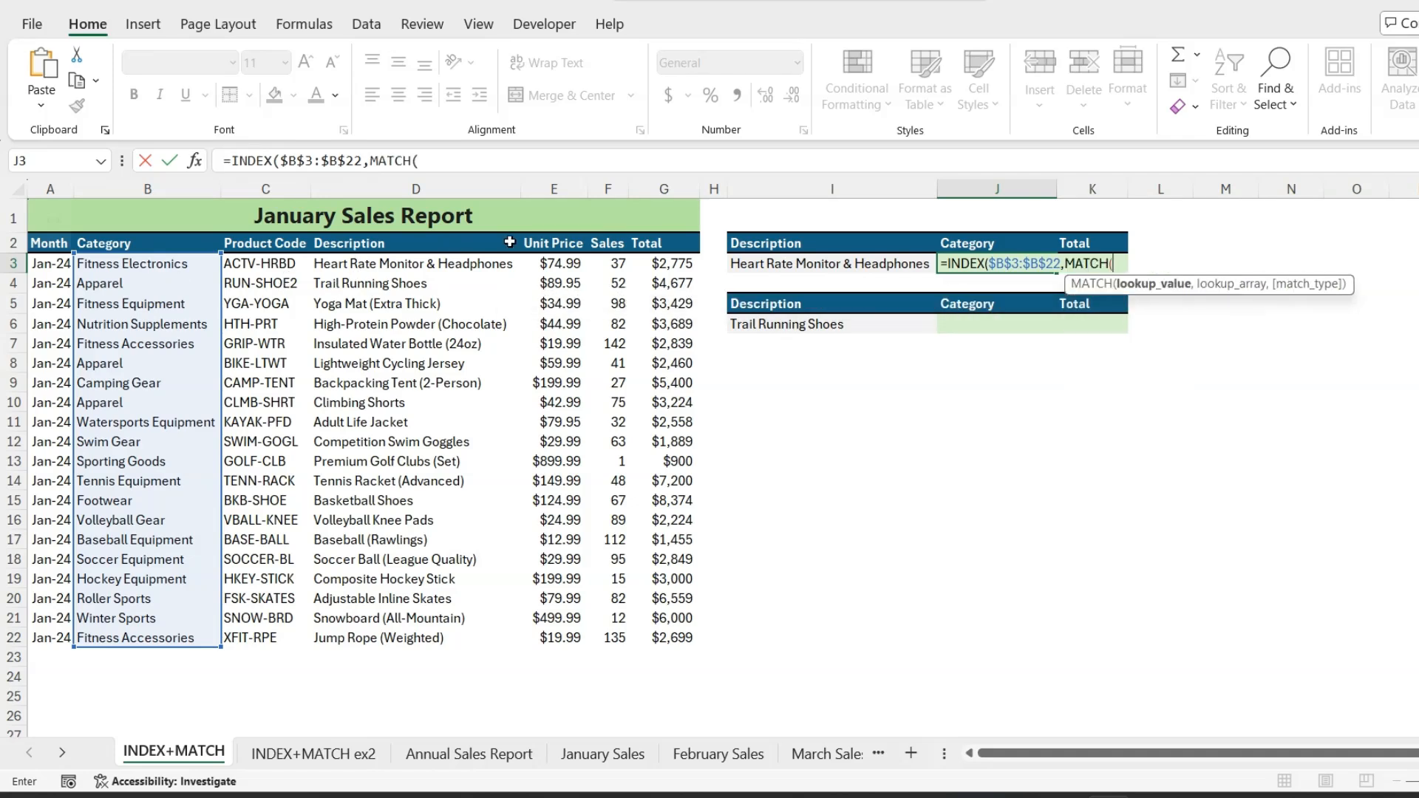
{"action": "left_click", "coordinate": [817, 267]}
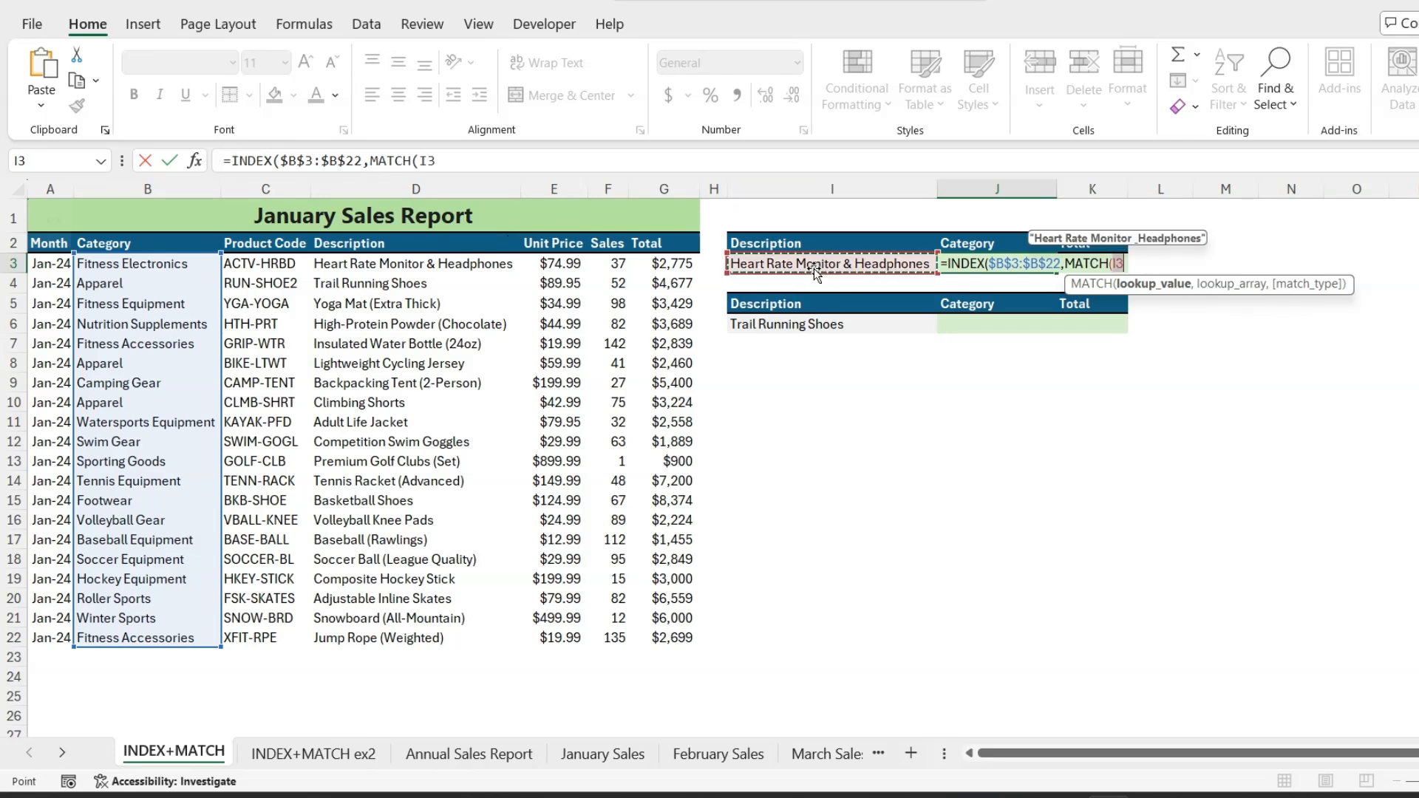
{"action": "key", "text": "F4"}
{"action": "type", "text": ","}
{"action": "left_click_drag", "start_coordinate": [459, 267], "coordinate": [405, 637]}
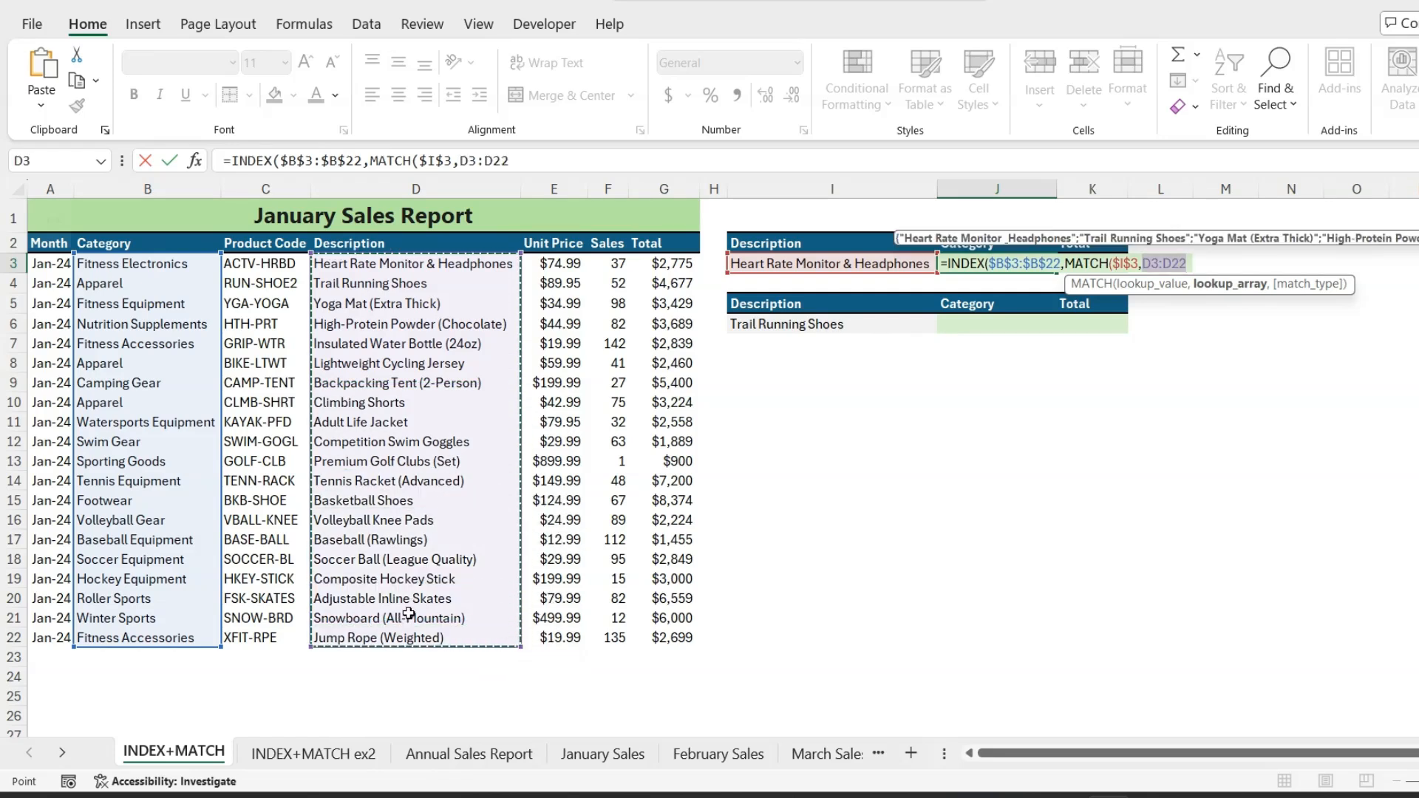
{"action": "key", "text": "F4"}
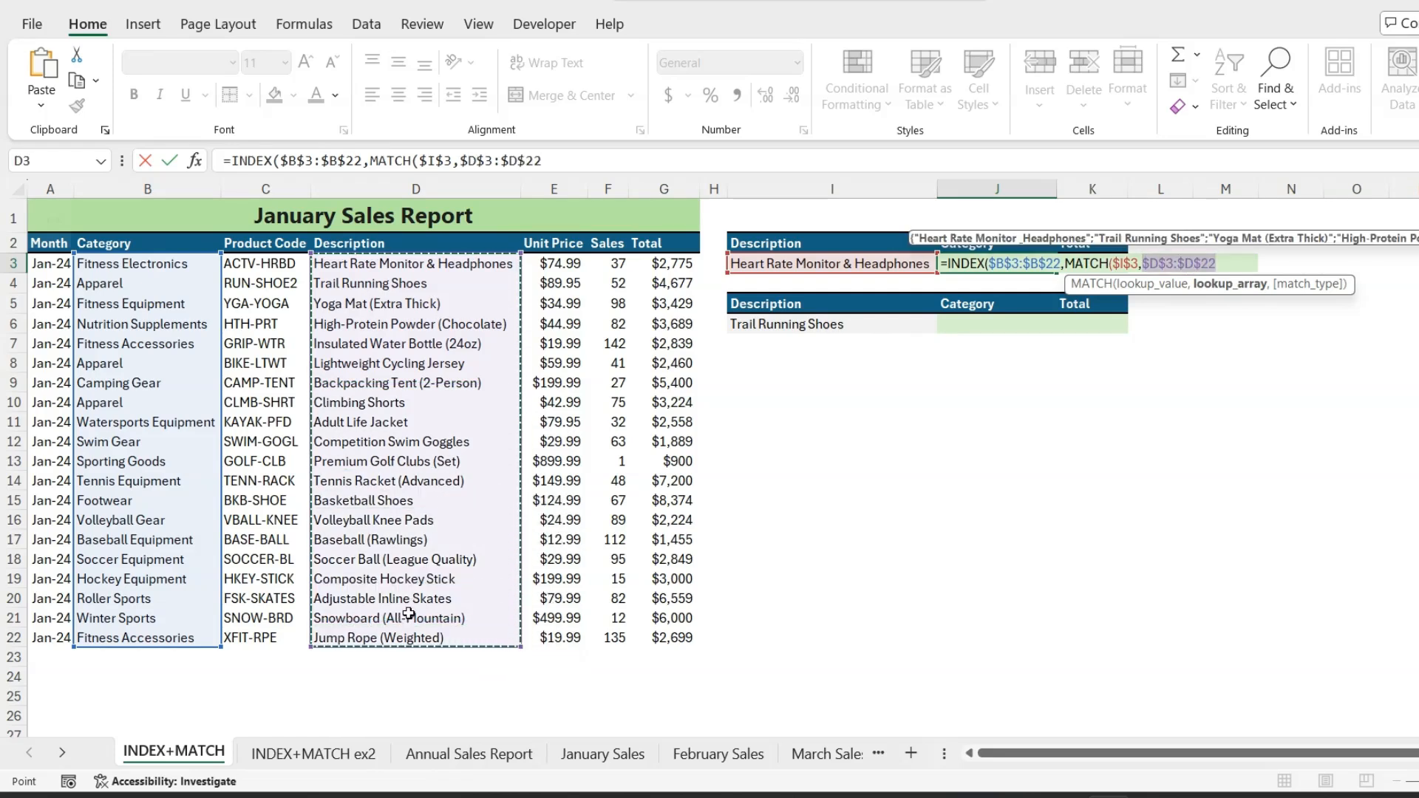
{"action": "type", "text": ",0"}
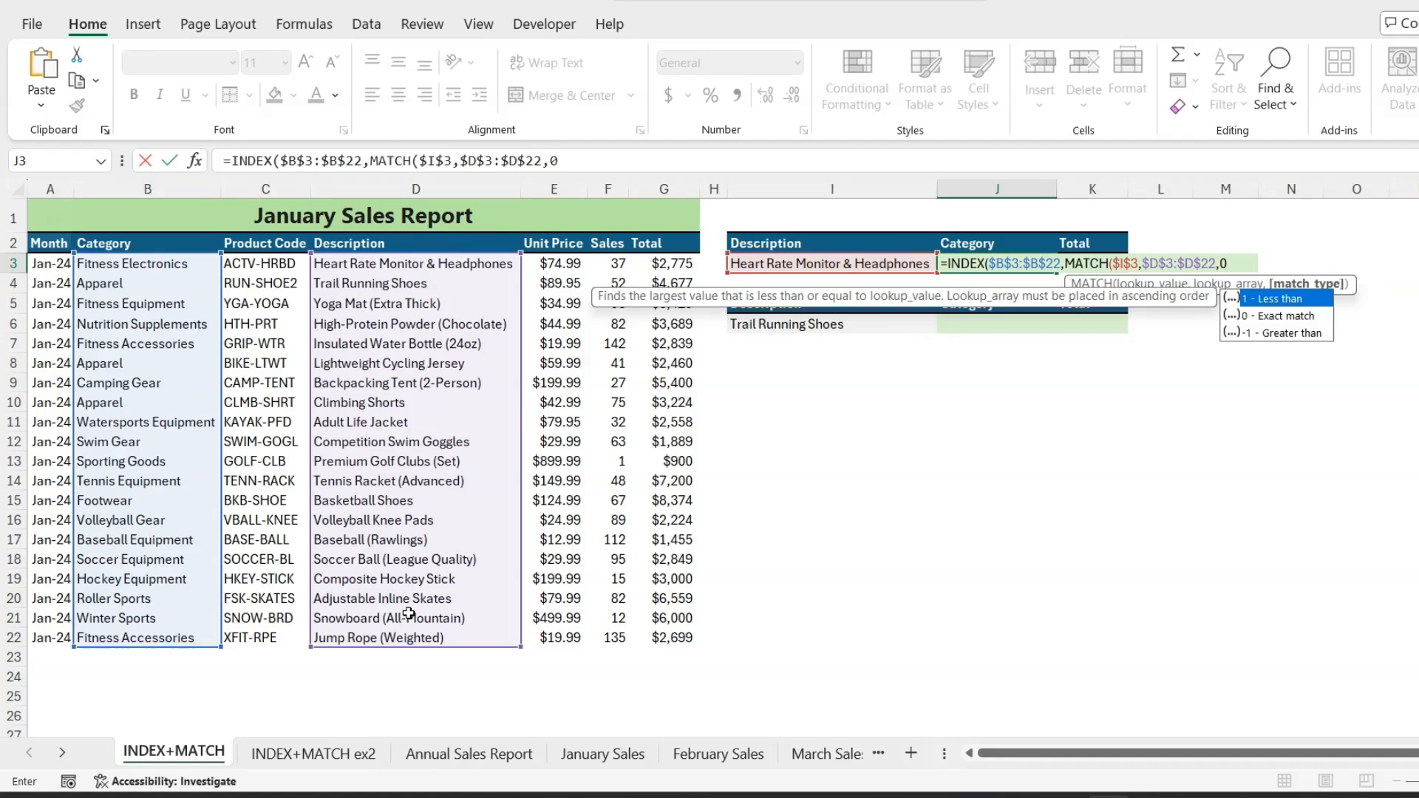
{"action": "type", "text": ")"}
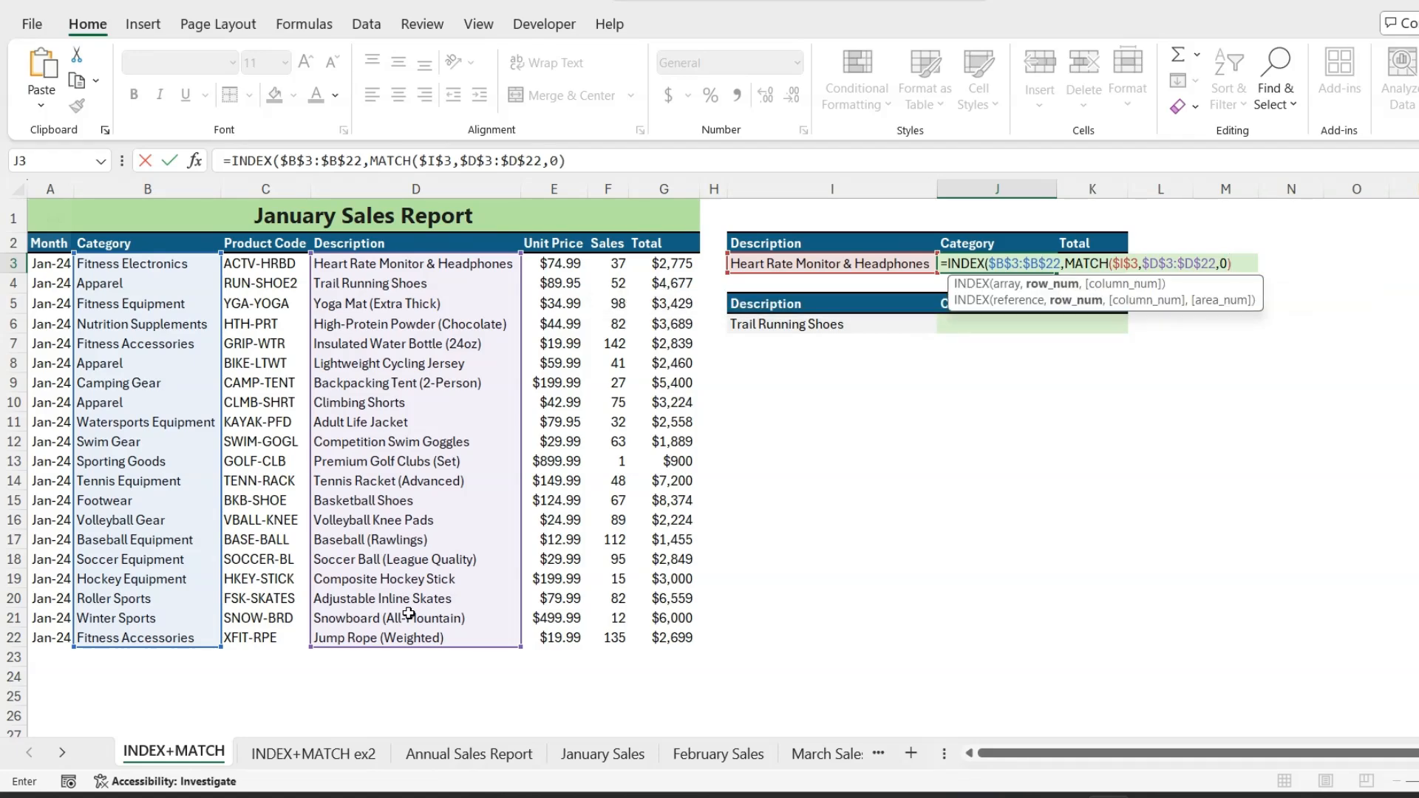
{"action": "type", "text": ")"}
{"action": "key", "text": "Return"}
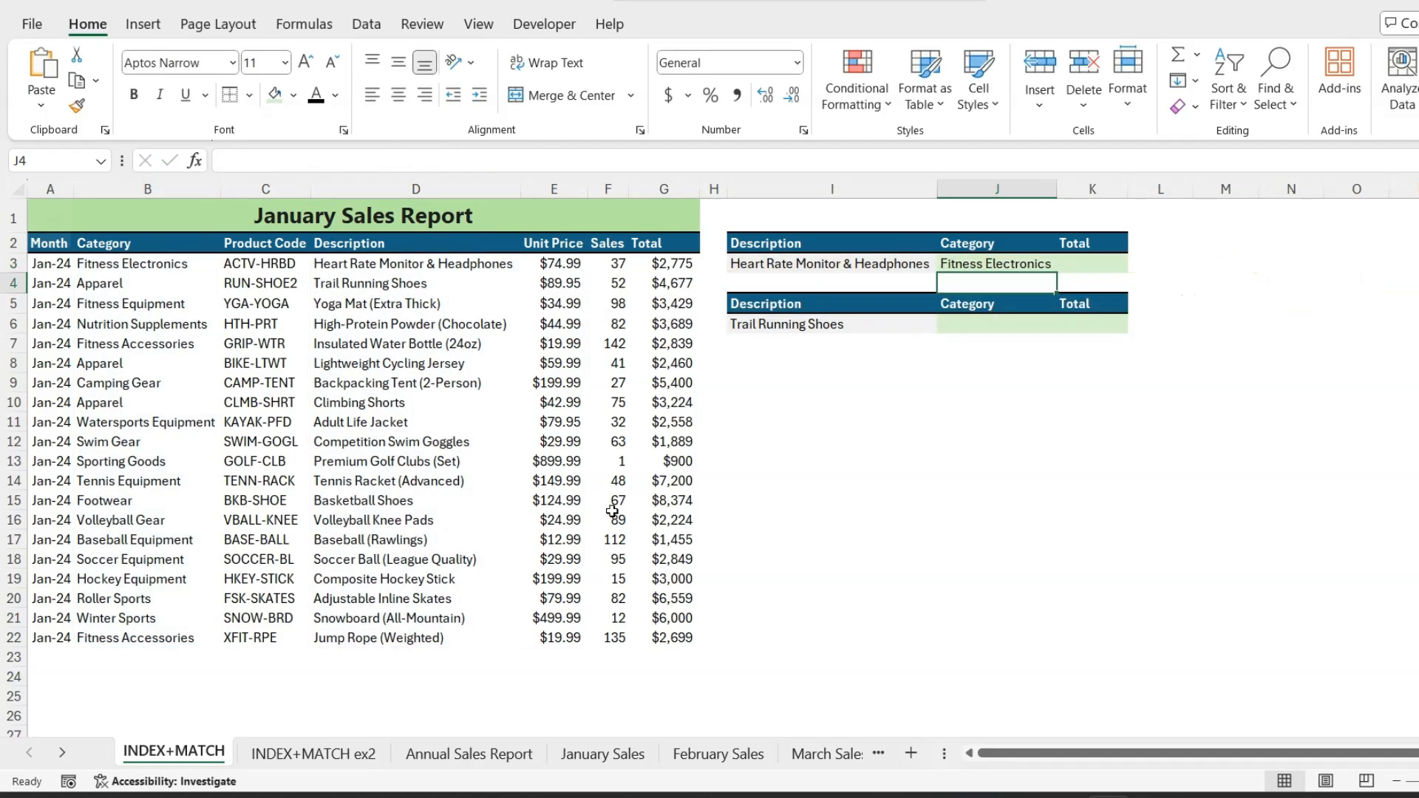
Step: Copy the J3 formula text into K3 and move its INDEX array to the Total range $G$3:$G$22
{"action": "left_click", "coordinate": [966, 266]}
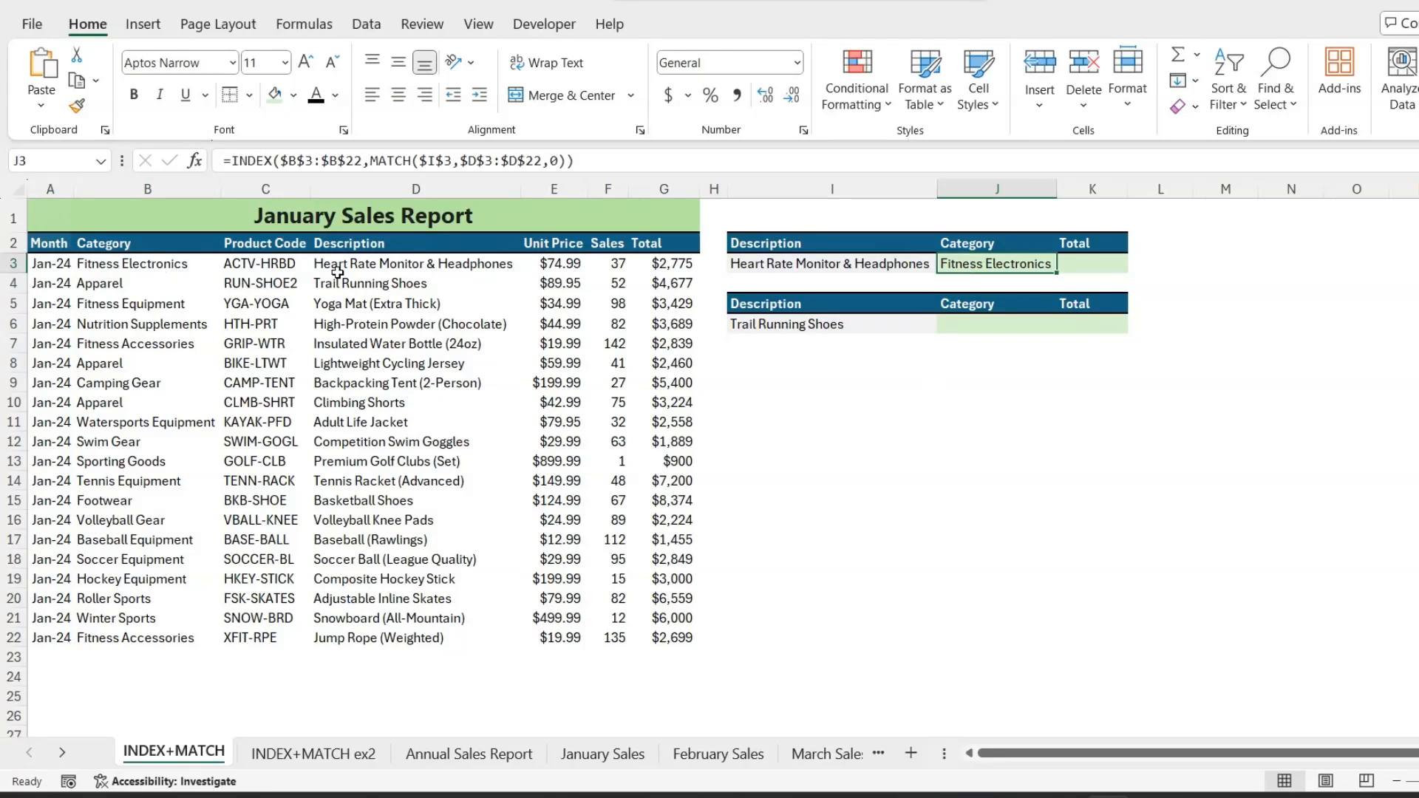
{"action": "left_click", "coordinate": [363, 265]}
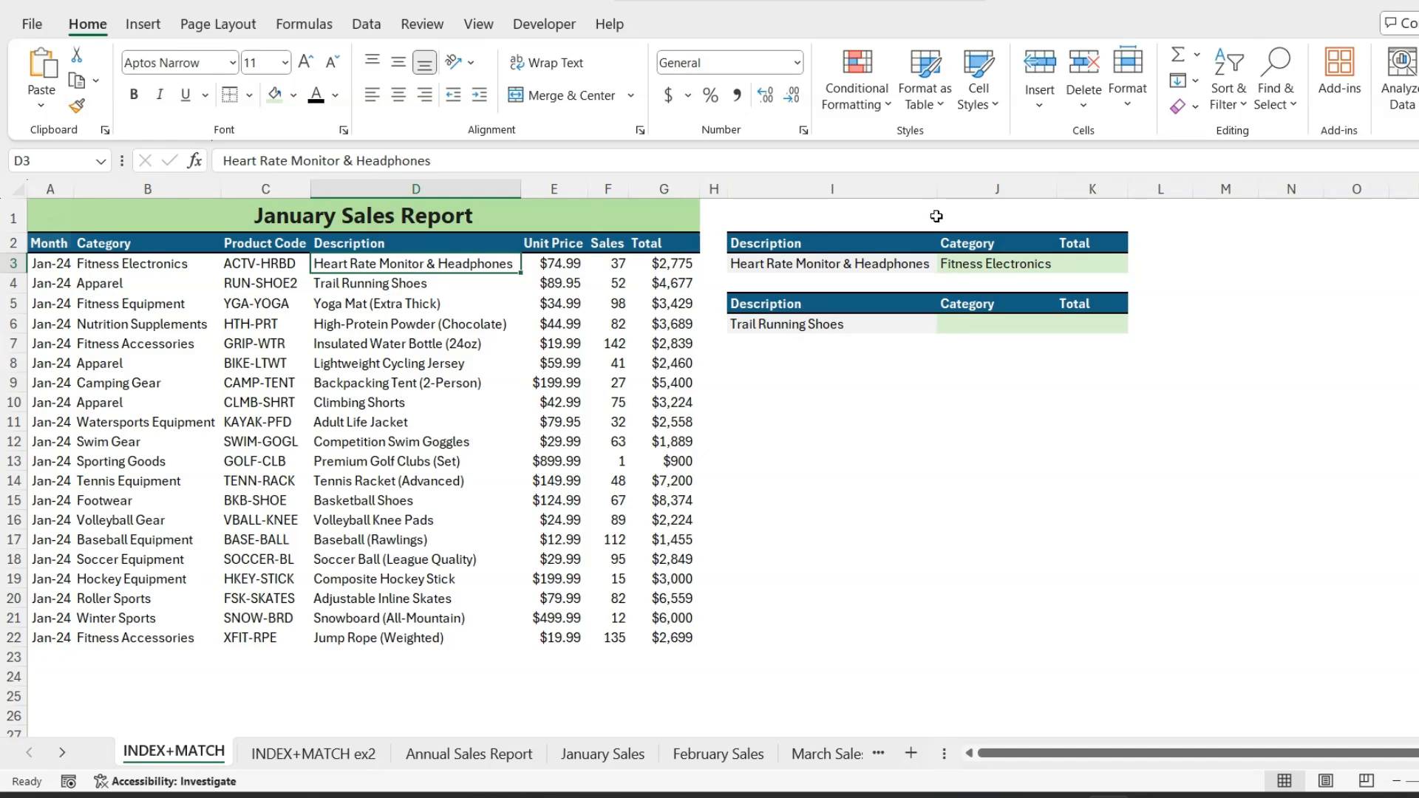
{"action": "left_click", "coordinate": [998, 264]}
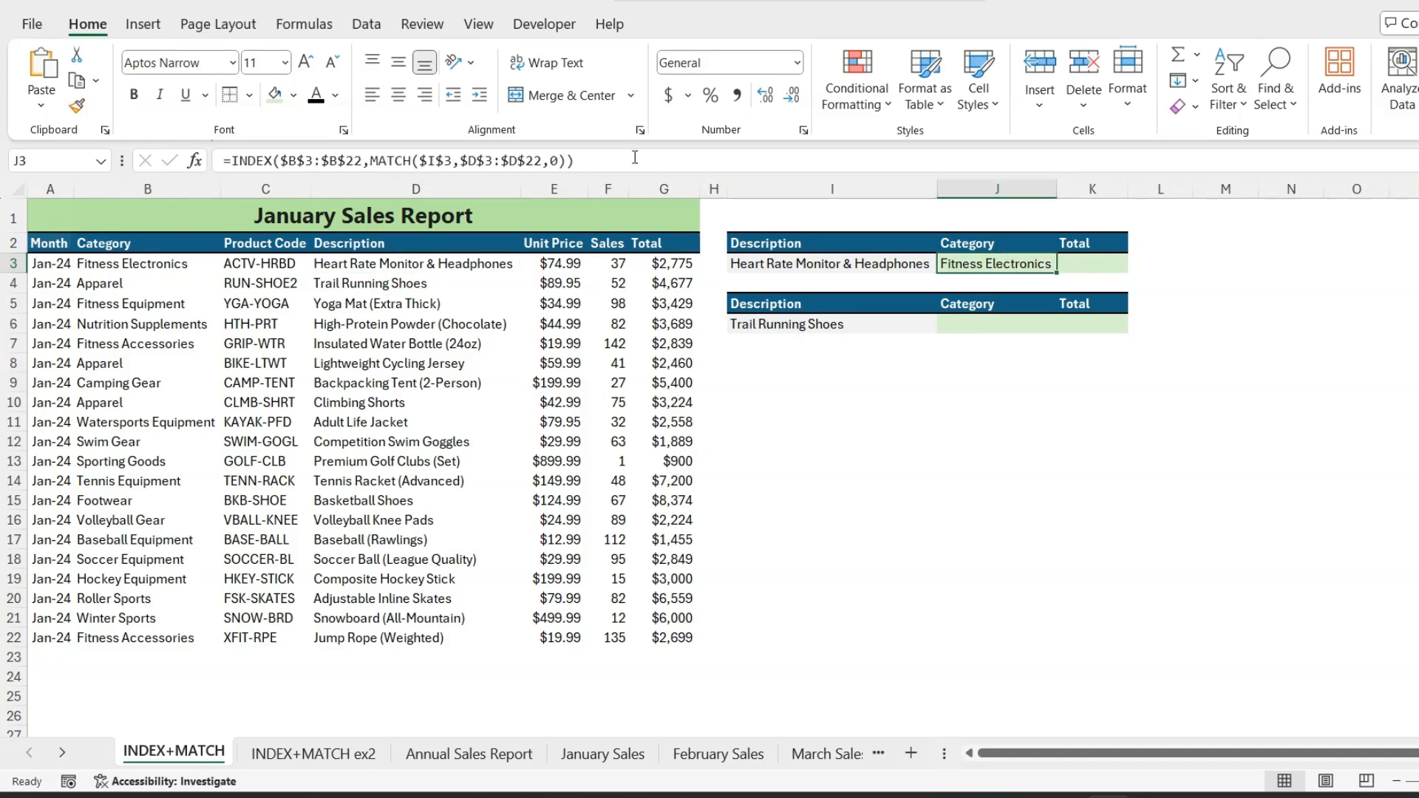
{"action": "left_click_drag", "start_coordinate": [575, 161], "coordinate": [333, 177]}
{"action": "key", "text": "Escape"}
{"action": "left_click", "coordinate": [1106, 267]}
{"action": "left_click", "coordinate": [652, 166]}
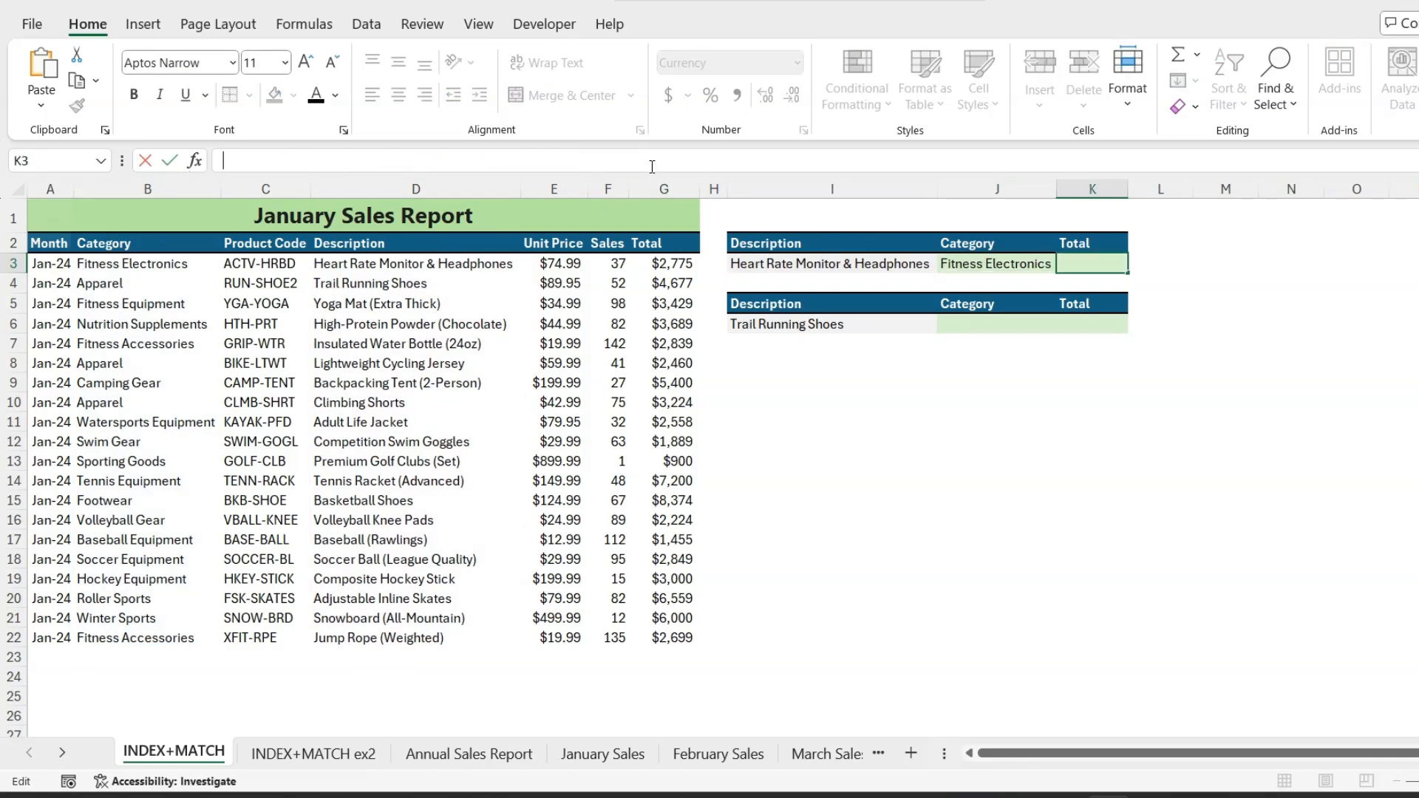
{"action": "key", "text": "ctrl+v"}
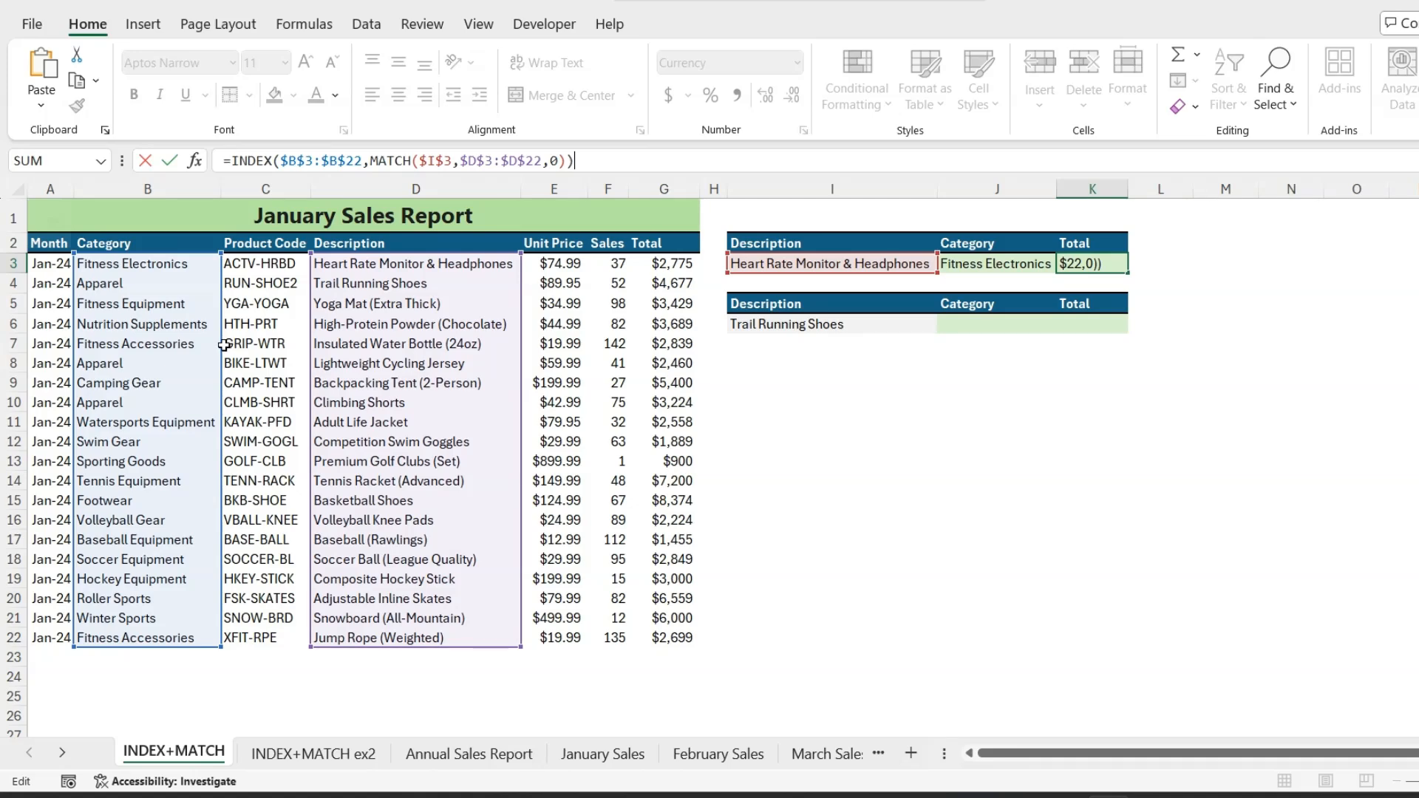
{"action": "left_click_drag", "start_coordinate": [223, 344], "coordinate": [668, 352]}
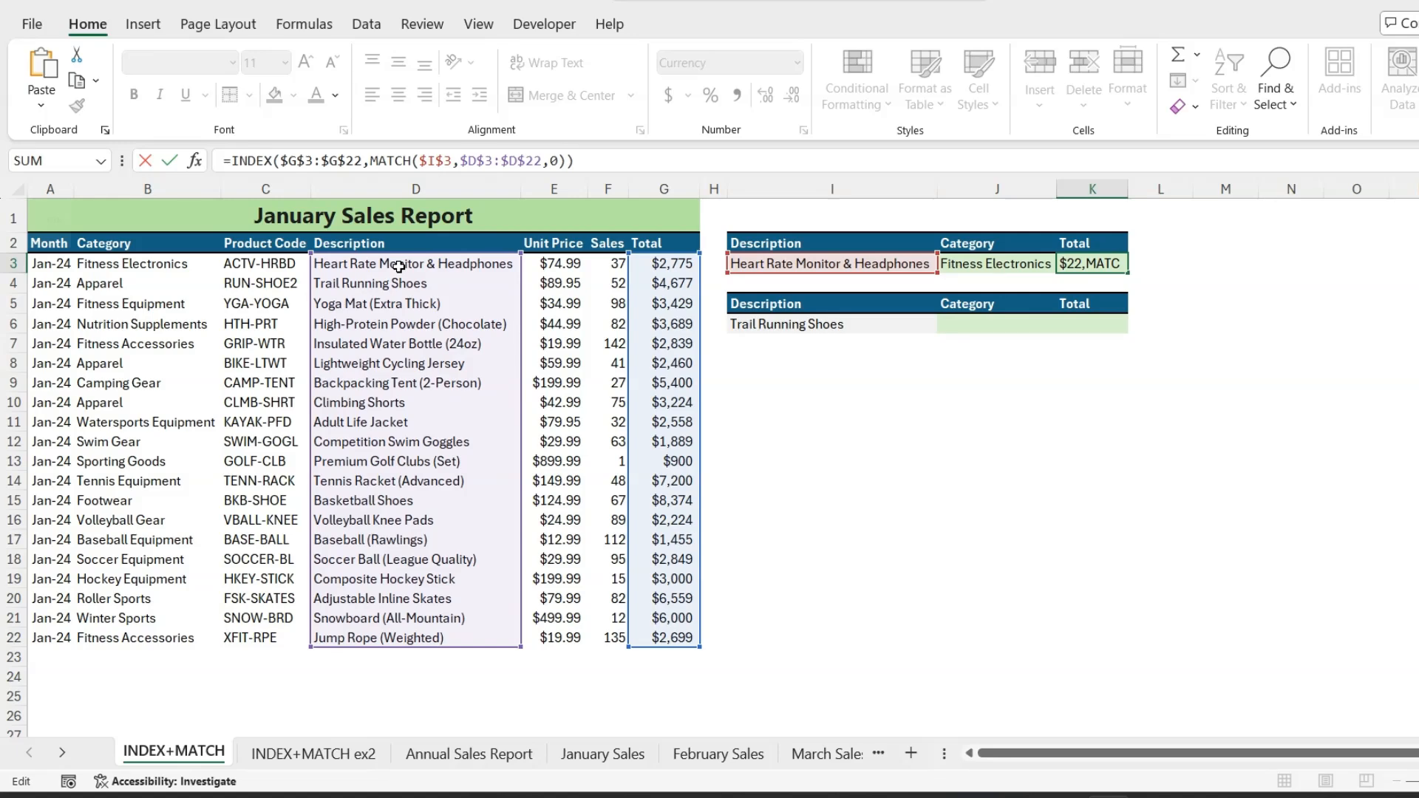
{"action": "key", "text": "Return"}
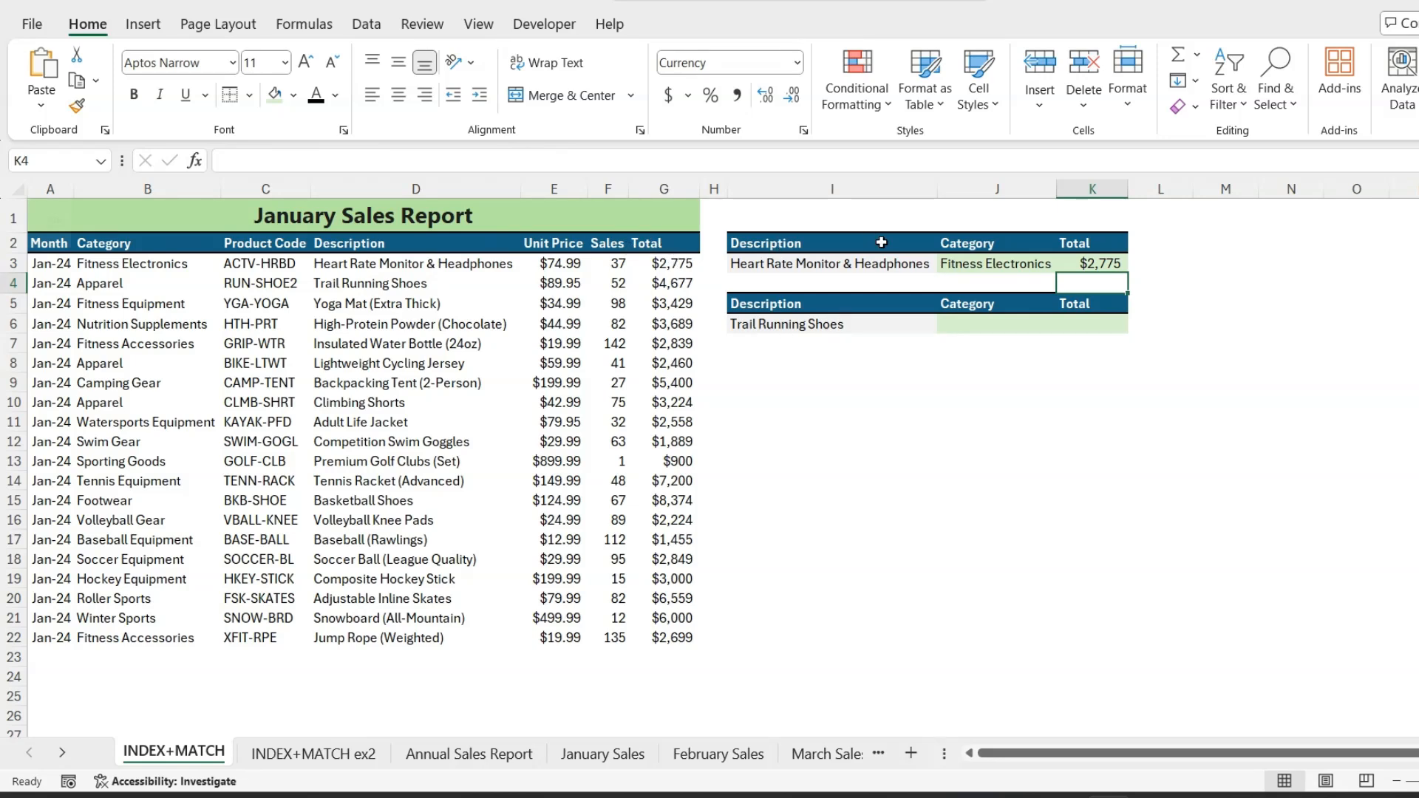
Step: Choose Yoga Mat (Extra Thick) as the description in I3 and check the results against its category and total in the sales table
{"action": "left_click", "coordinate": [858, 266]}
{"action": "left_click", "coordinate": [947, 264]}
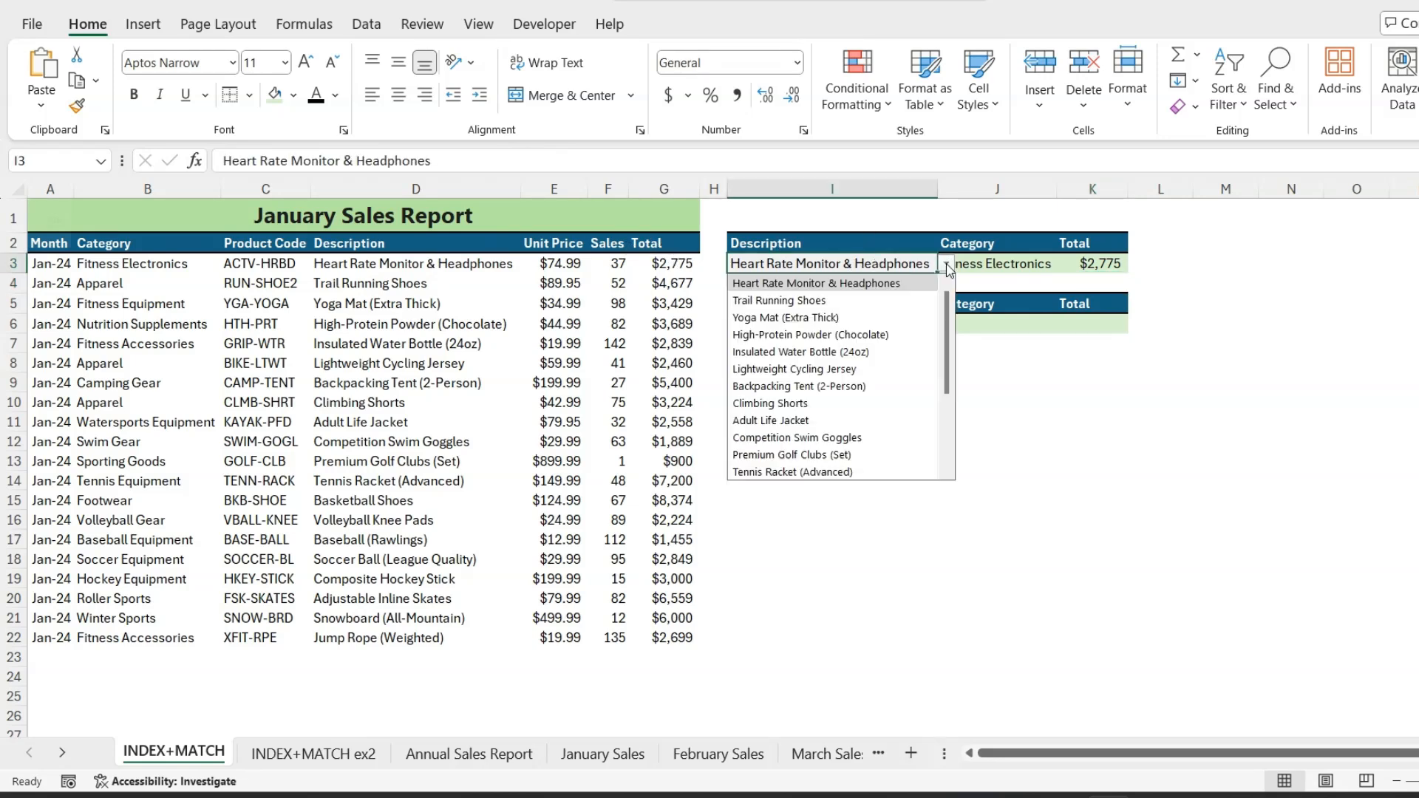
{"action": "left_click", "coordinate": [857, 324]}
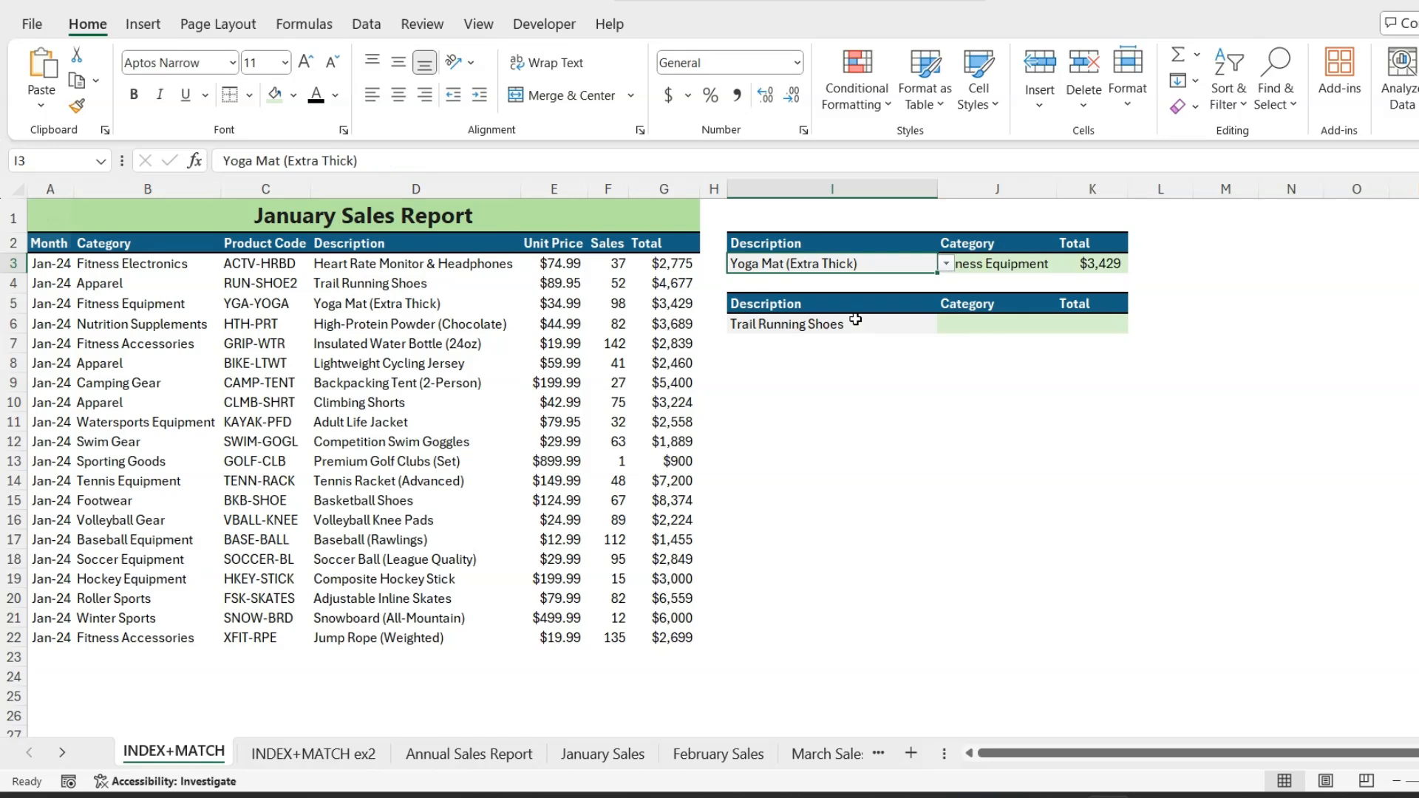
{"action": "left_click", "coordinate": [828, 402]}
{"action": "left_click", "coordinate": [828, 421]}
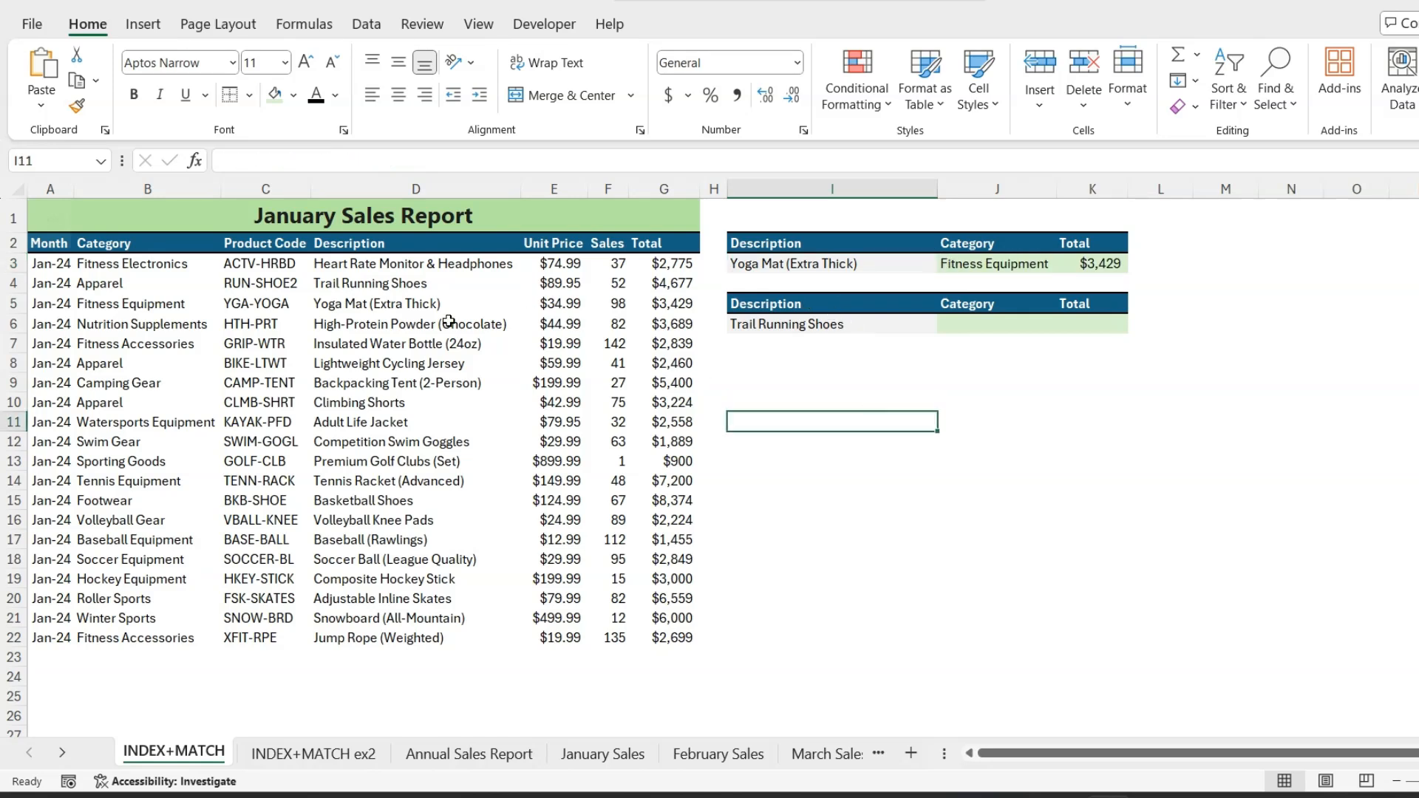
{"action": "left_click", "coordinate": [158, 306]}
{"action": "left_click", "coordinate": [668, 303], "text": "ctrl"}
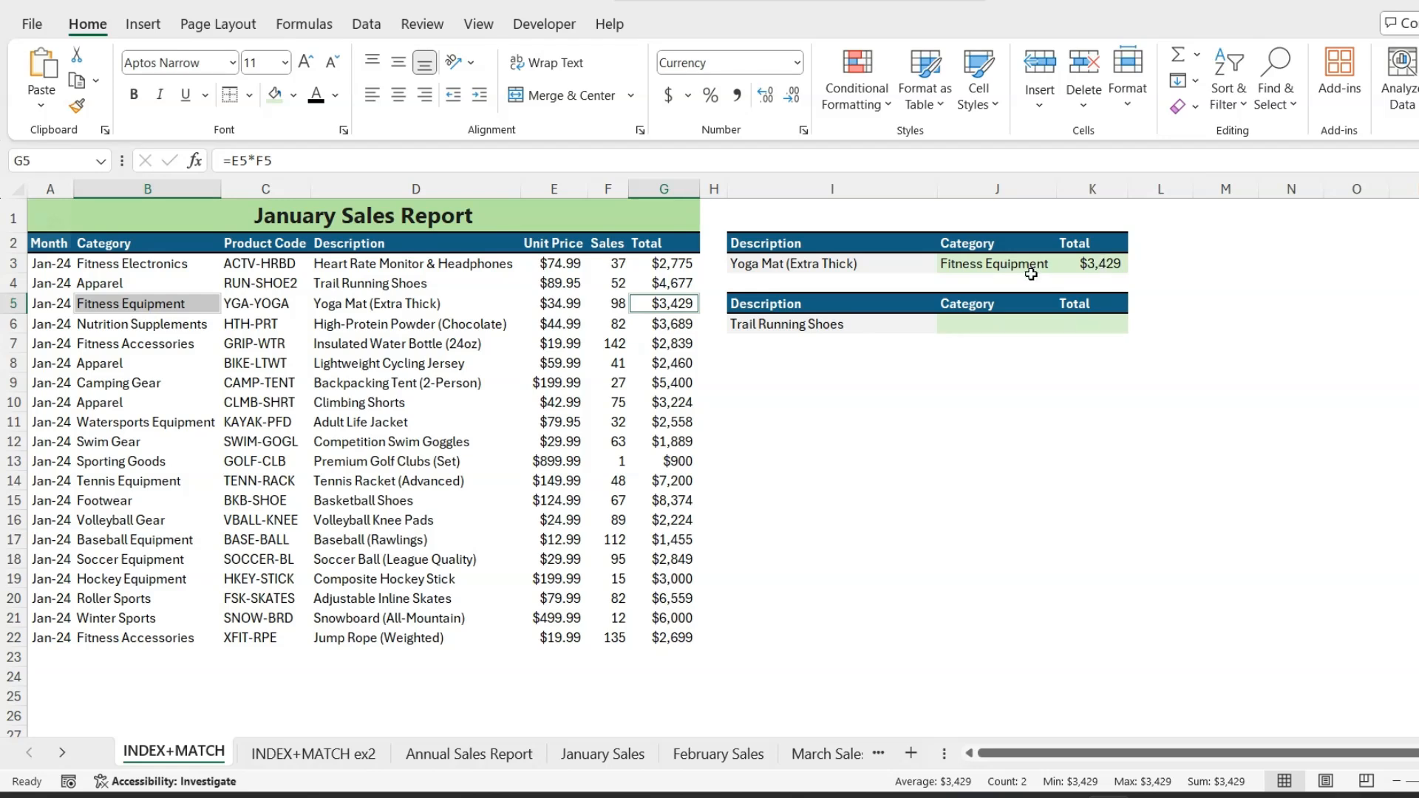
Step: Start an INDEX formula in J6 with the whole sales table $A$3:$G$22 as its absolute array
{"action": "left_click", "coordinate": [978, 329]}
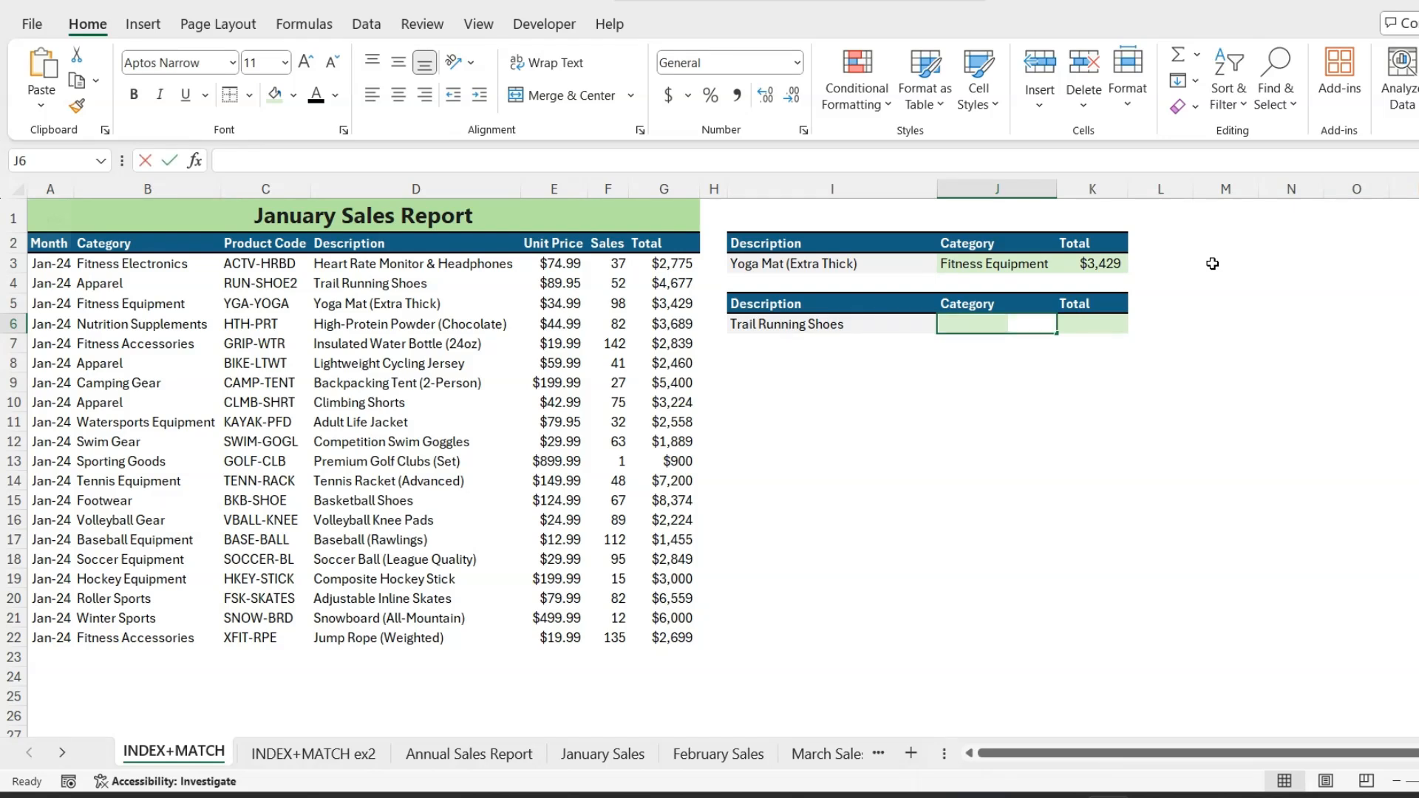
{"action": "type", "text": "=in"}
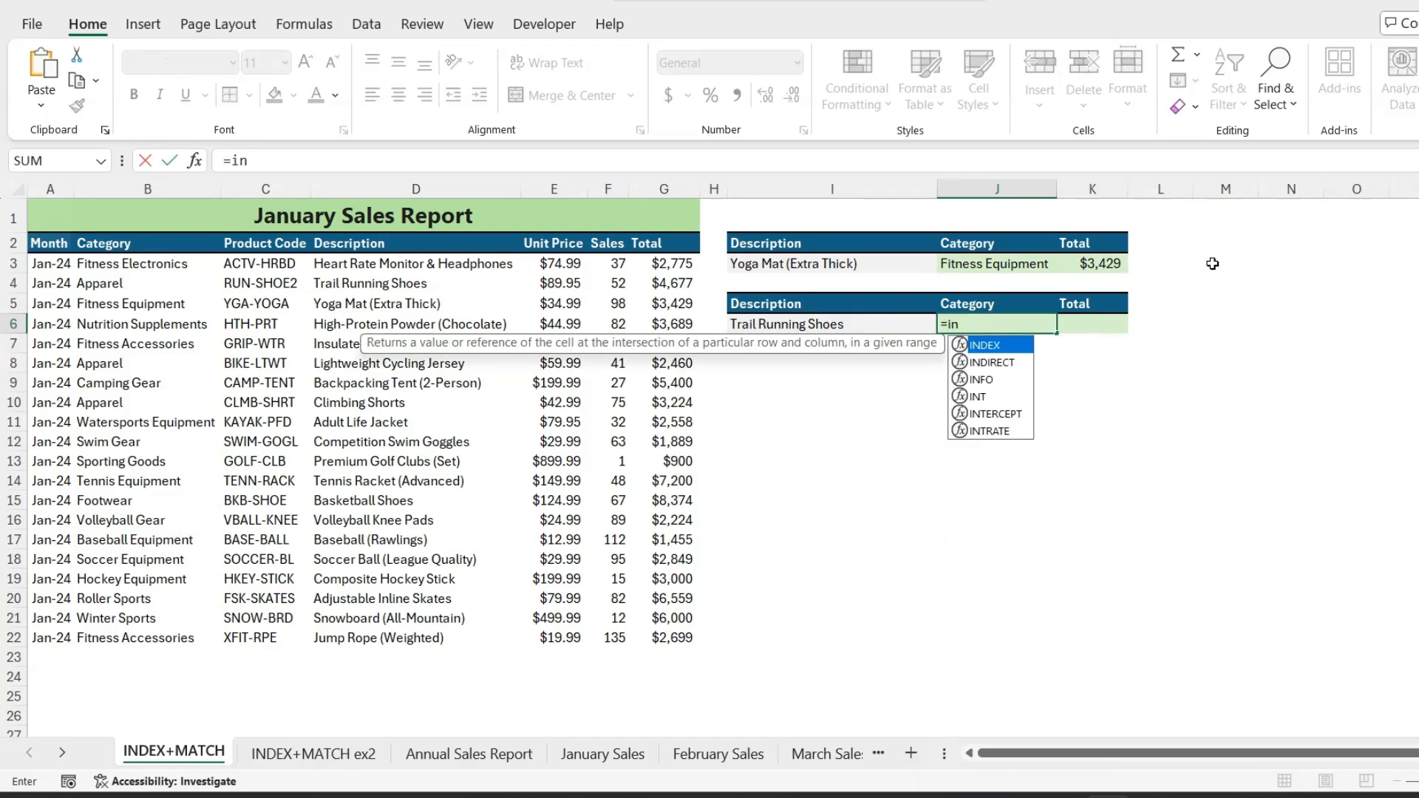
{"action": "key", "text": "Tab"}
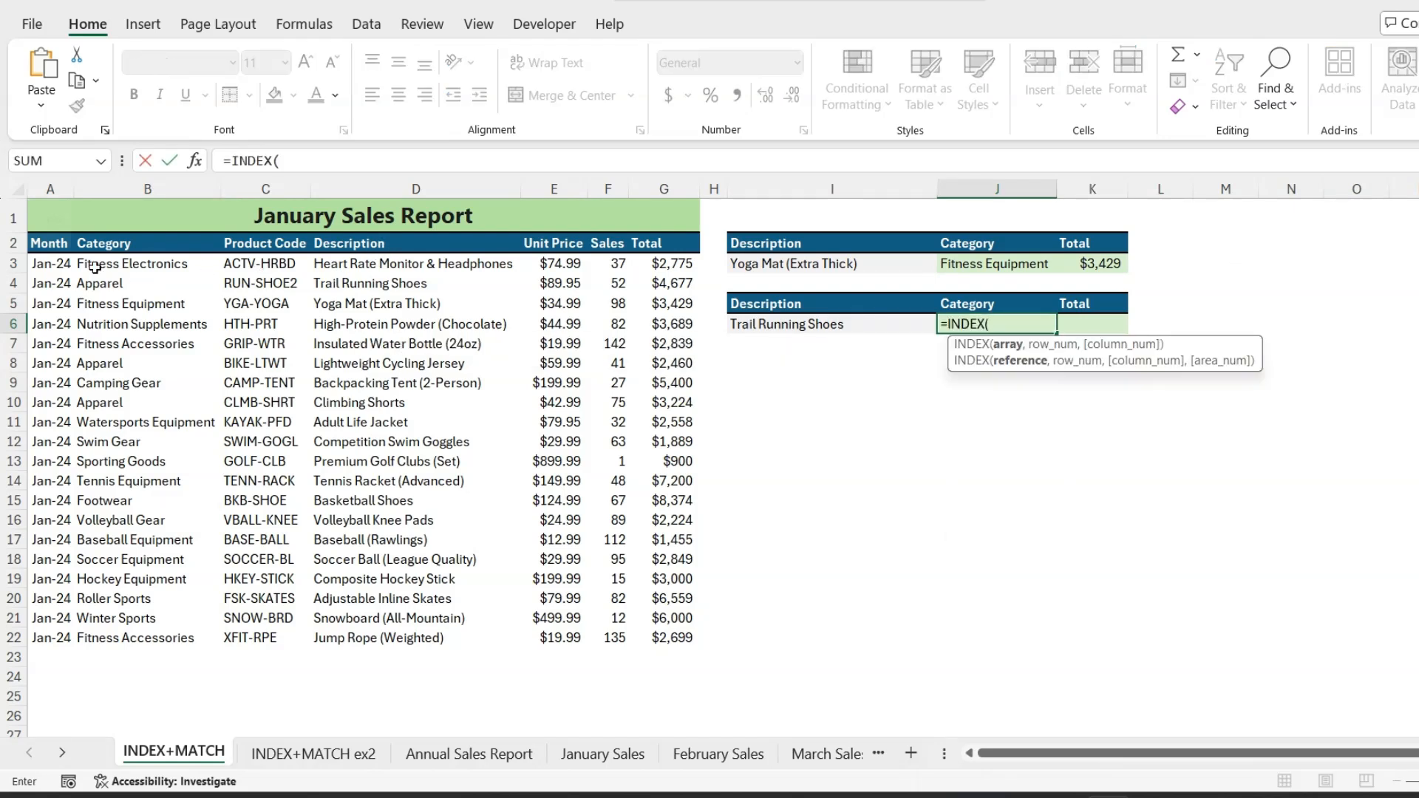
{"action": "left_click_drag", "start_coordinate": [66, 264], "coordinate": [682, 632]}
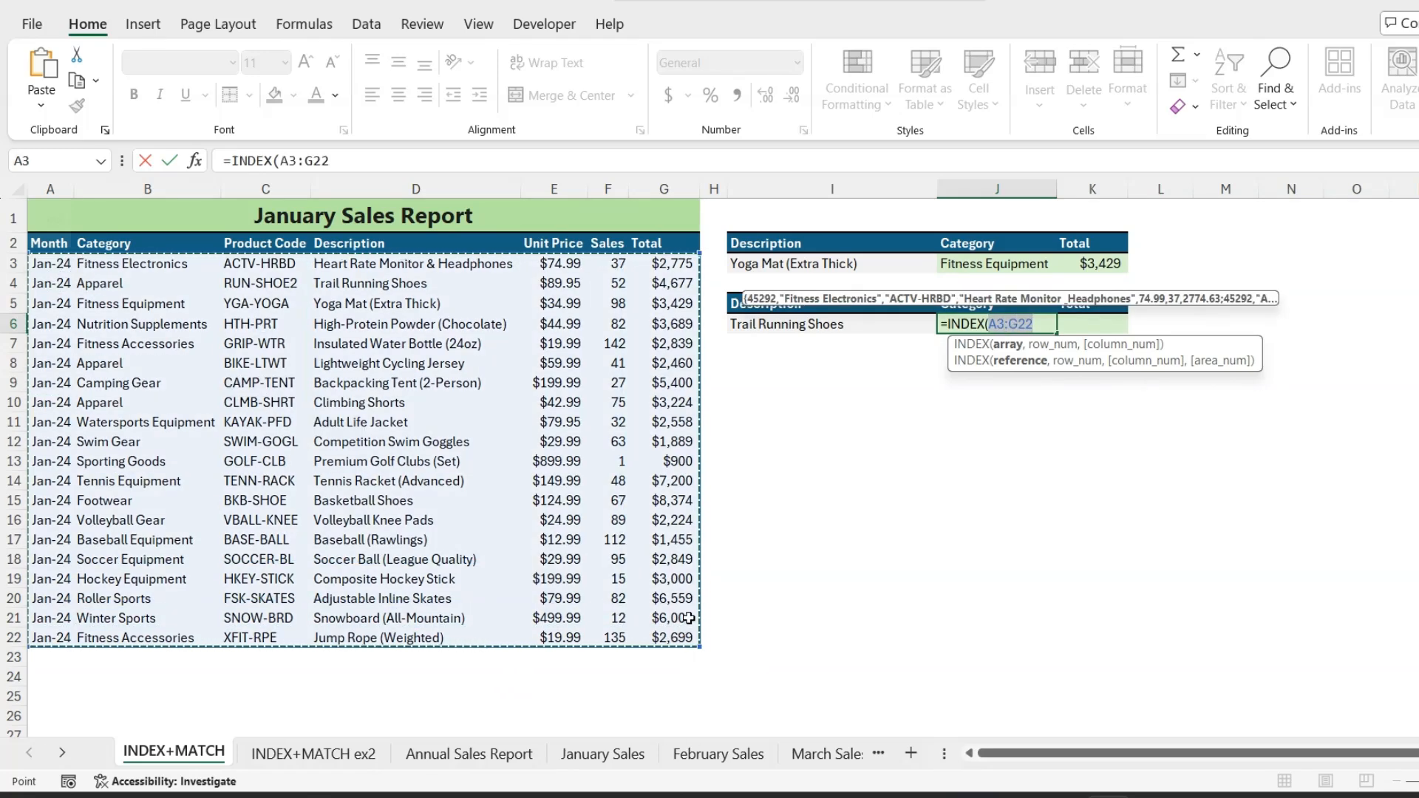
{"action": "key", "text": "F4"}
{"action": "type", "text": ","}
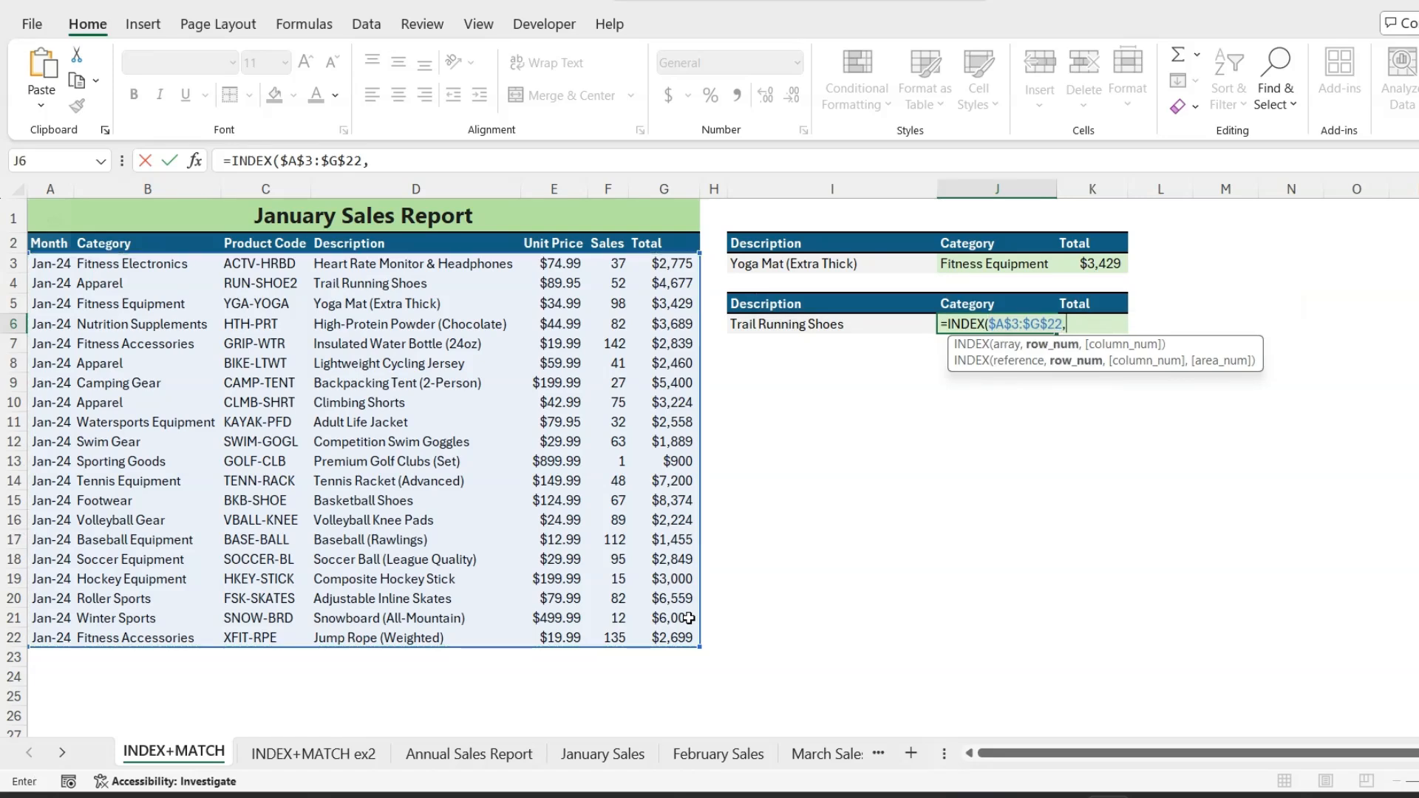
Step: Add a MATCH row number to the J6 formula that finds $I$6 in $D$3:$D$22 with match type 0
{"action": "type", "text": "mat"}
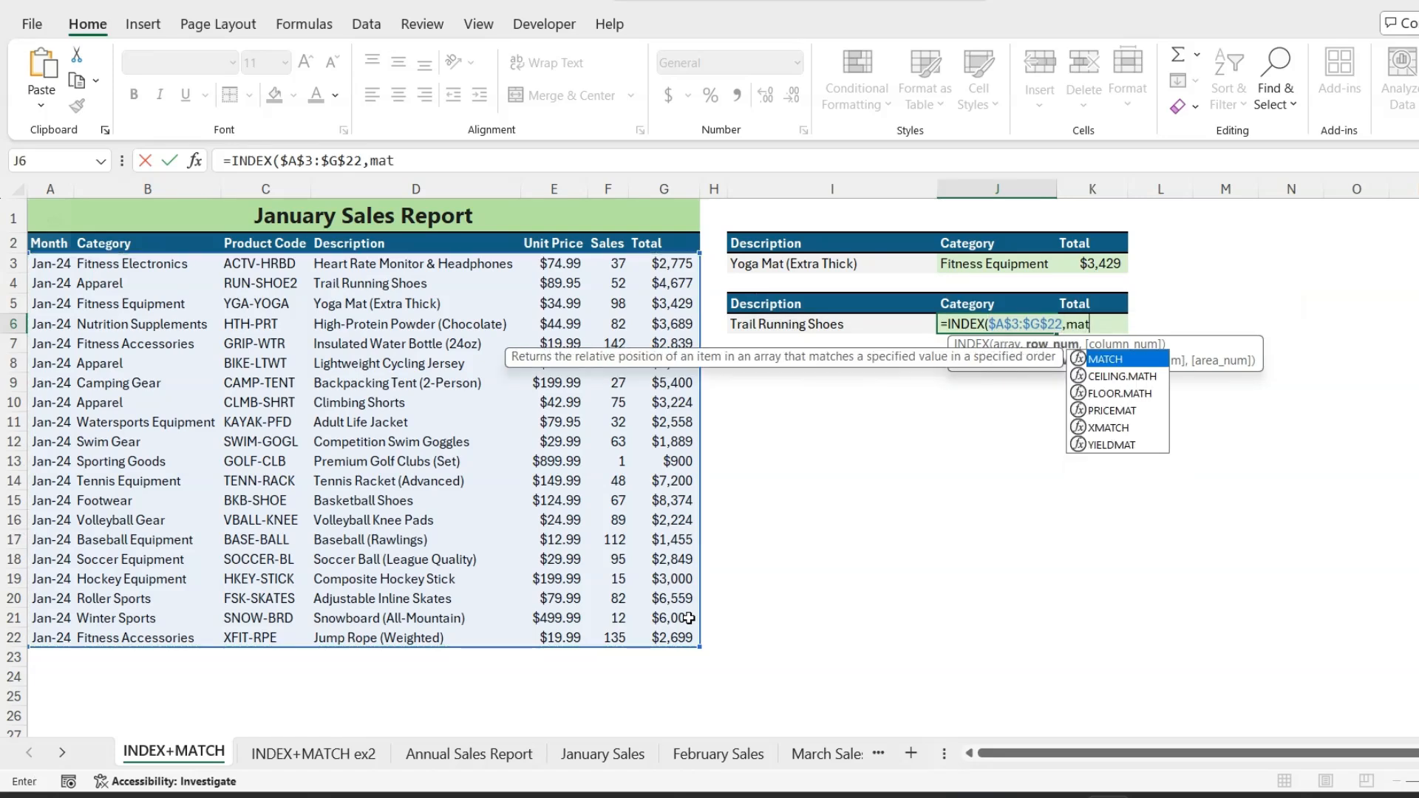
{"action": "key", "text": "Tab"}
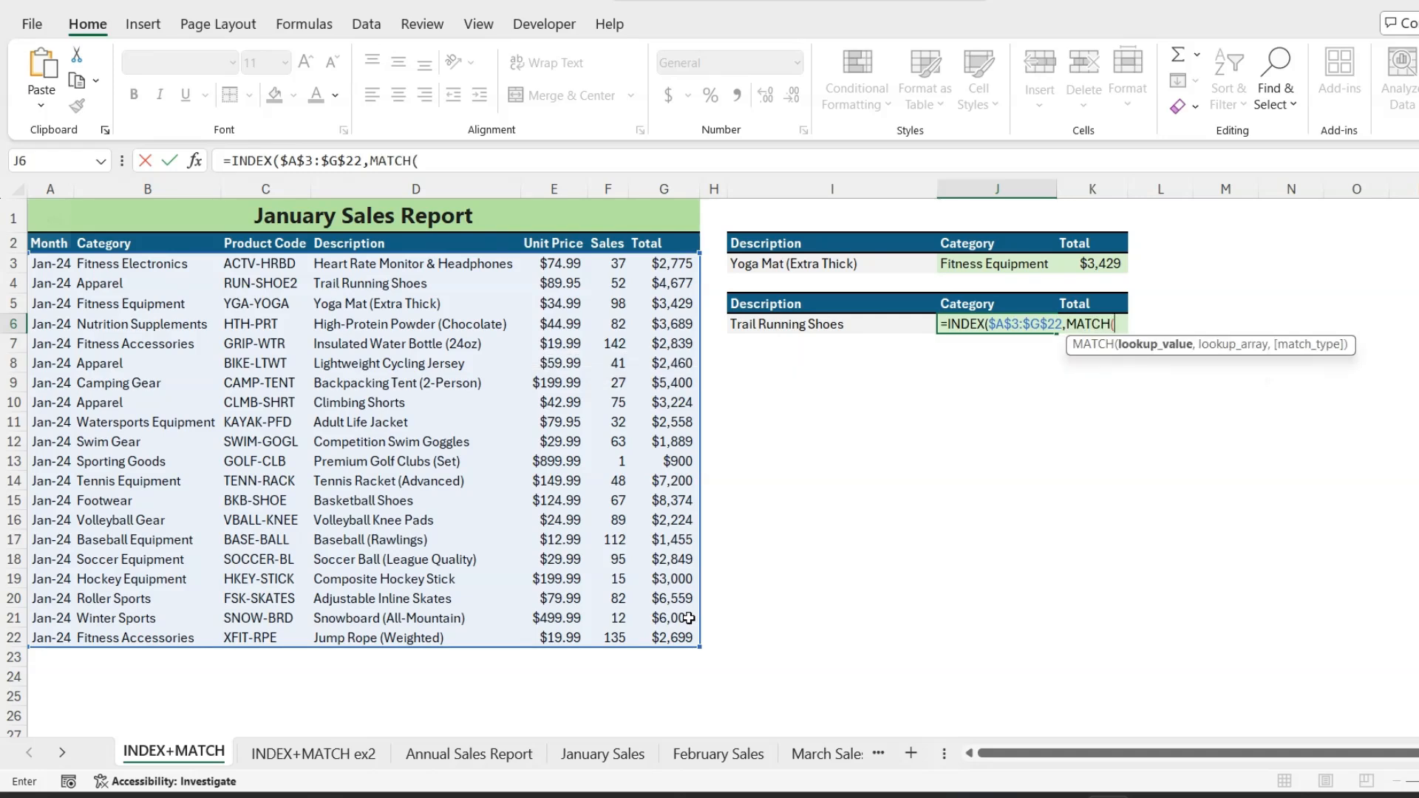
{"action": "left_click", "coordinate": [793, 323]}
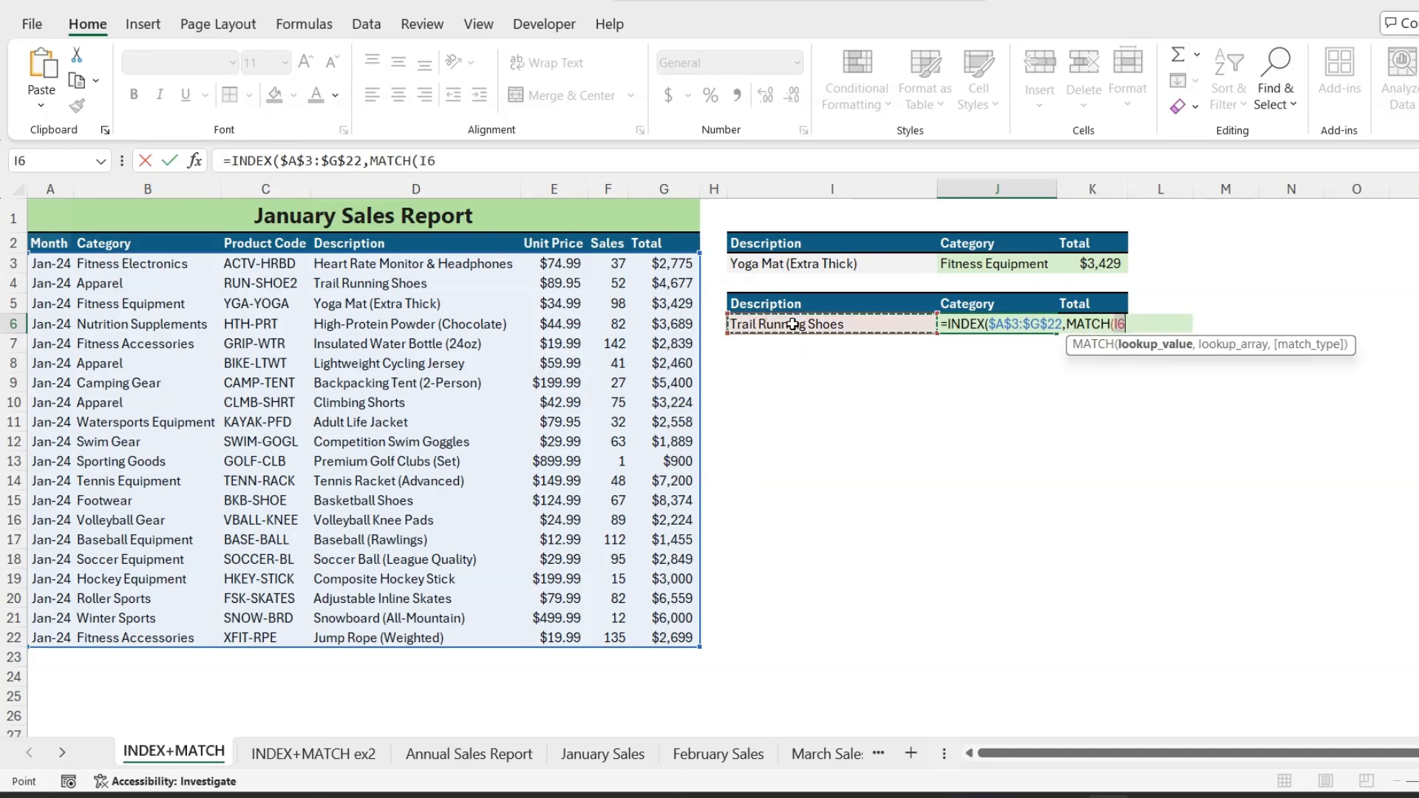
{"action": "key", "text": "F4"}
{"action": "type", "text": ","}
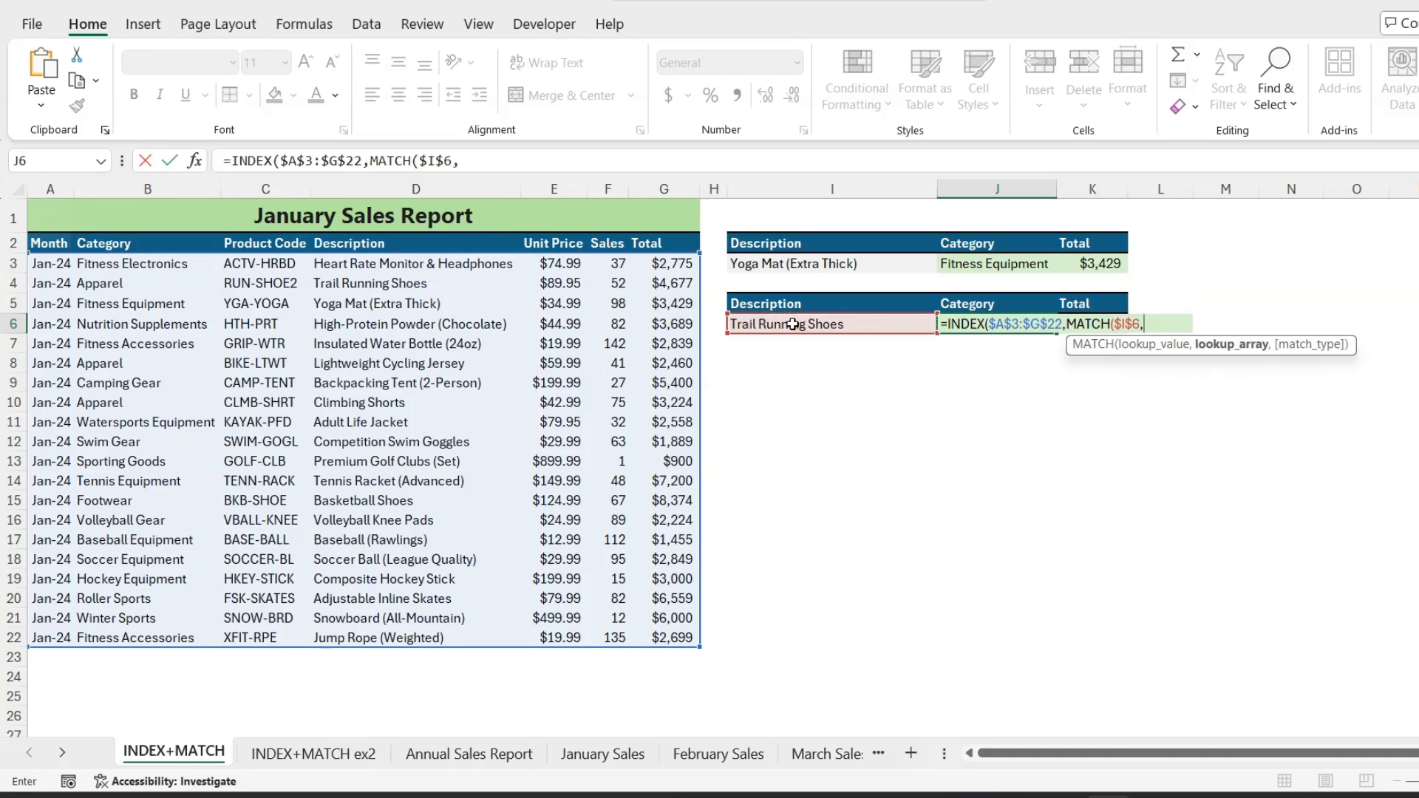
{"action": "left_click_drag", "start_coordinate": [458, 264], "coordinate": [442, 644]}
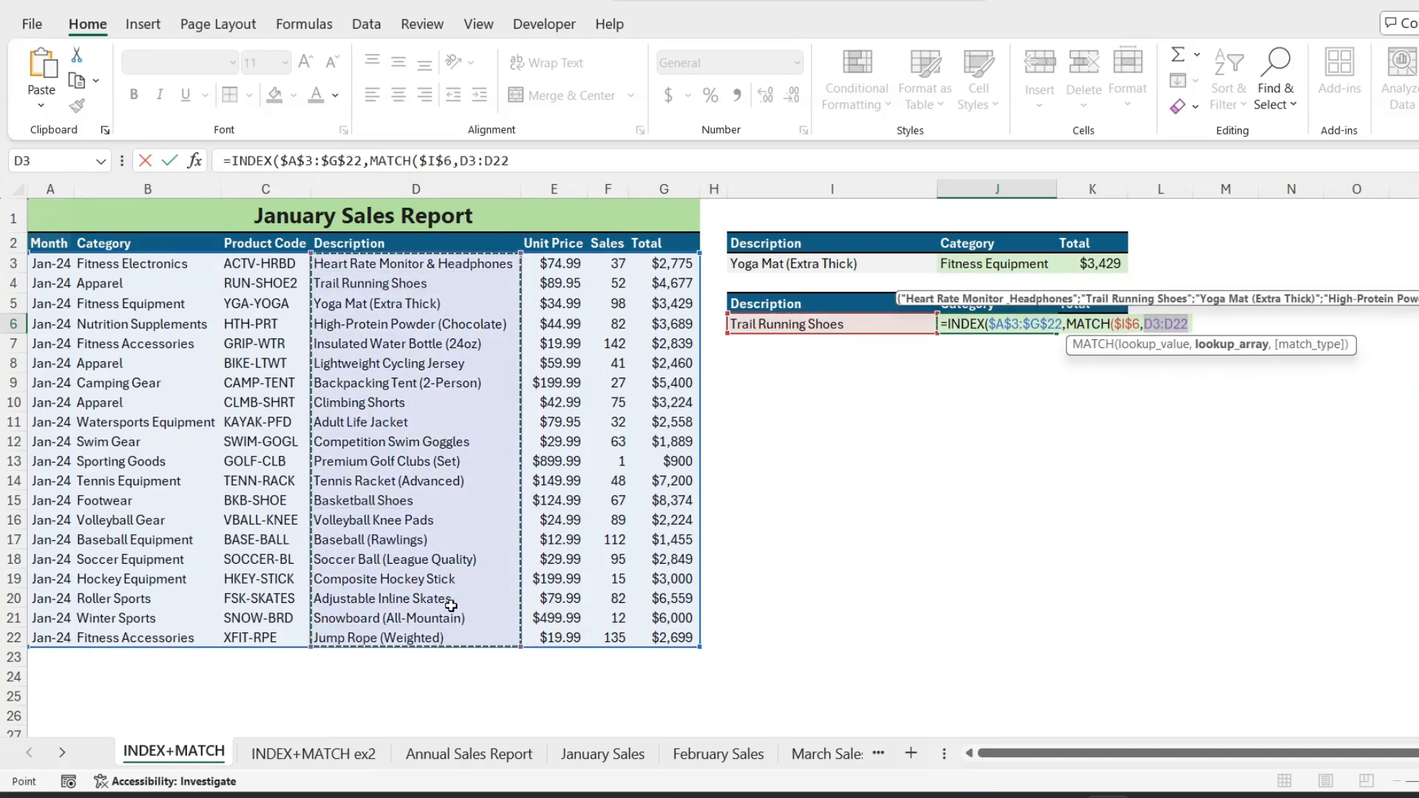
{"action": "key", "text": "F4"}
{"action": "type", "text": ",0),m"}
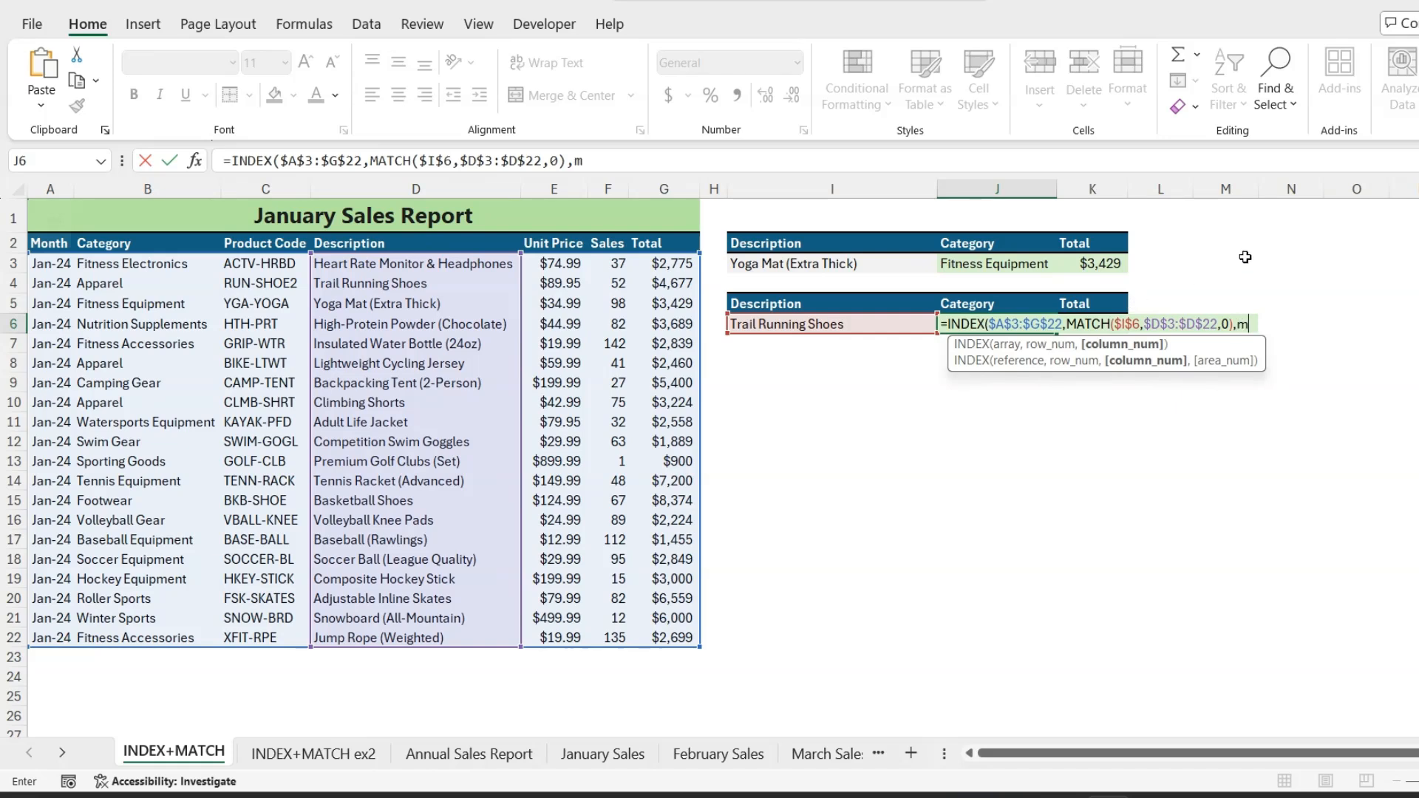
Step: Add a second MATCH as the column number in J6, with the Category header J$5 as its row-locked lookup value
{"action": "type", "text": "at"}
{"action": "key", "text": "Tab"}
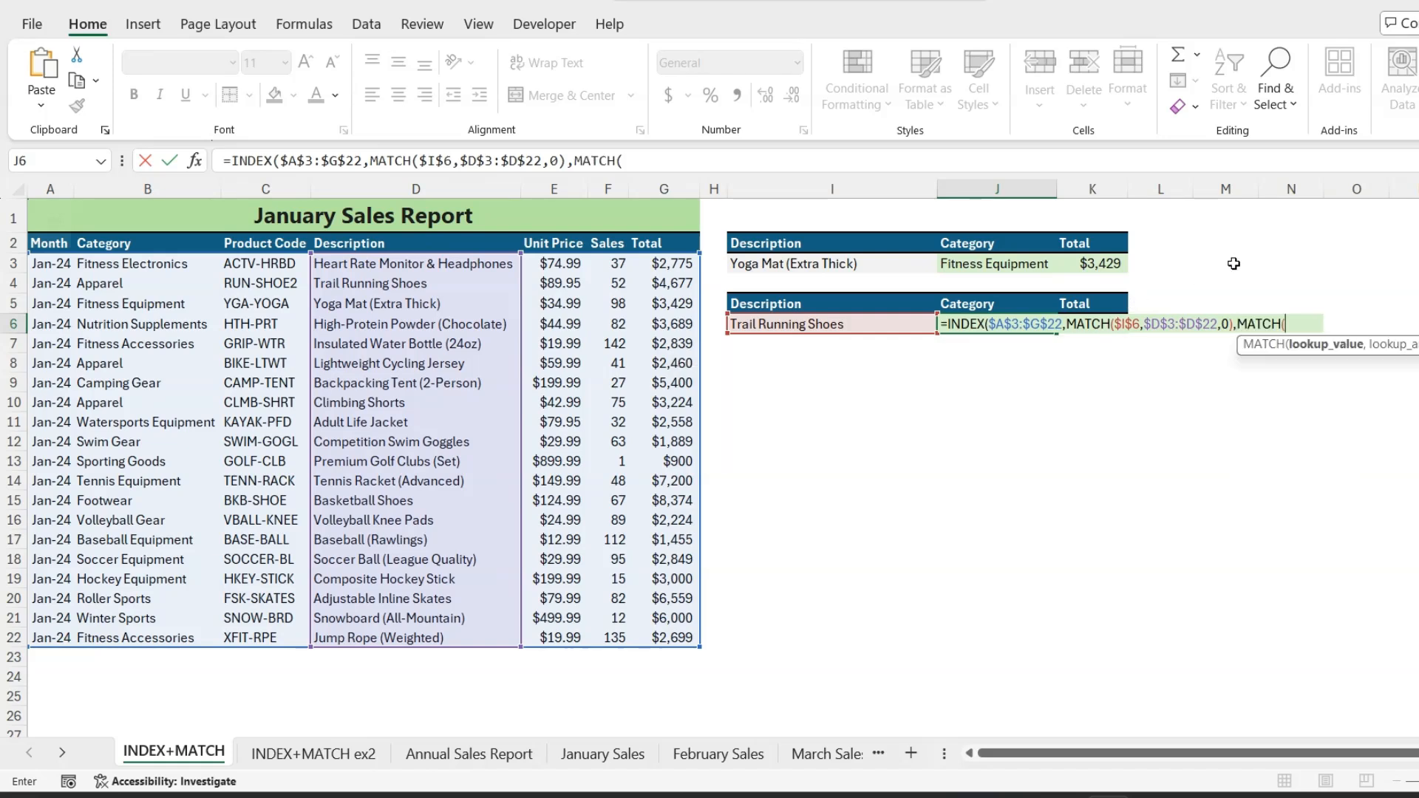
{"action": "left_click", "coordinate": [972, 305]}
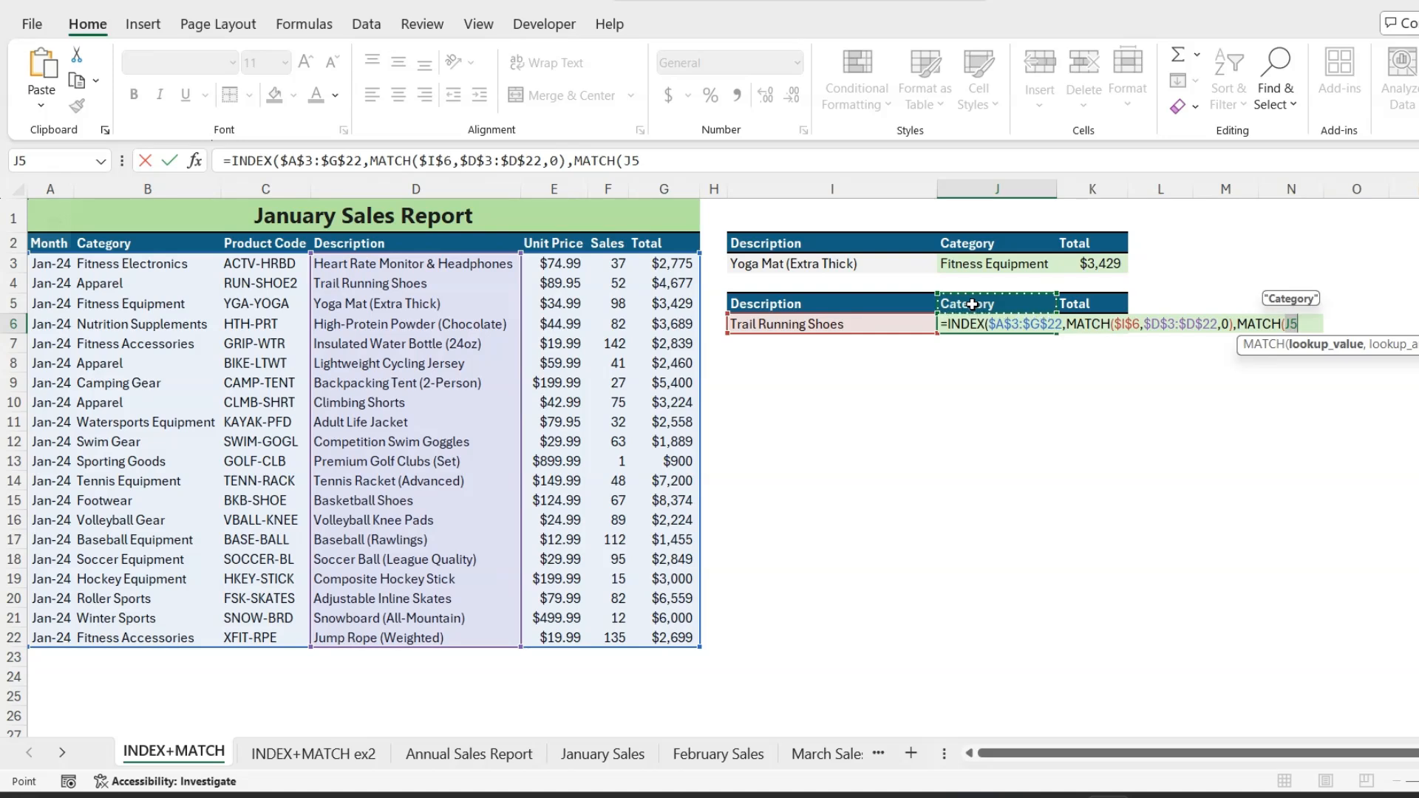
{"action": "key", "text": "F4"}
{"action": "key", "text": "F4"}
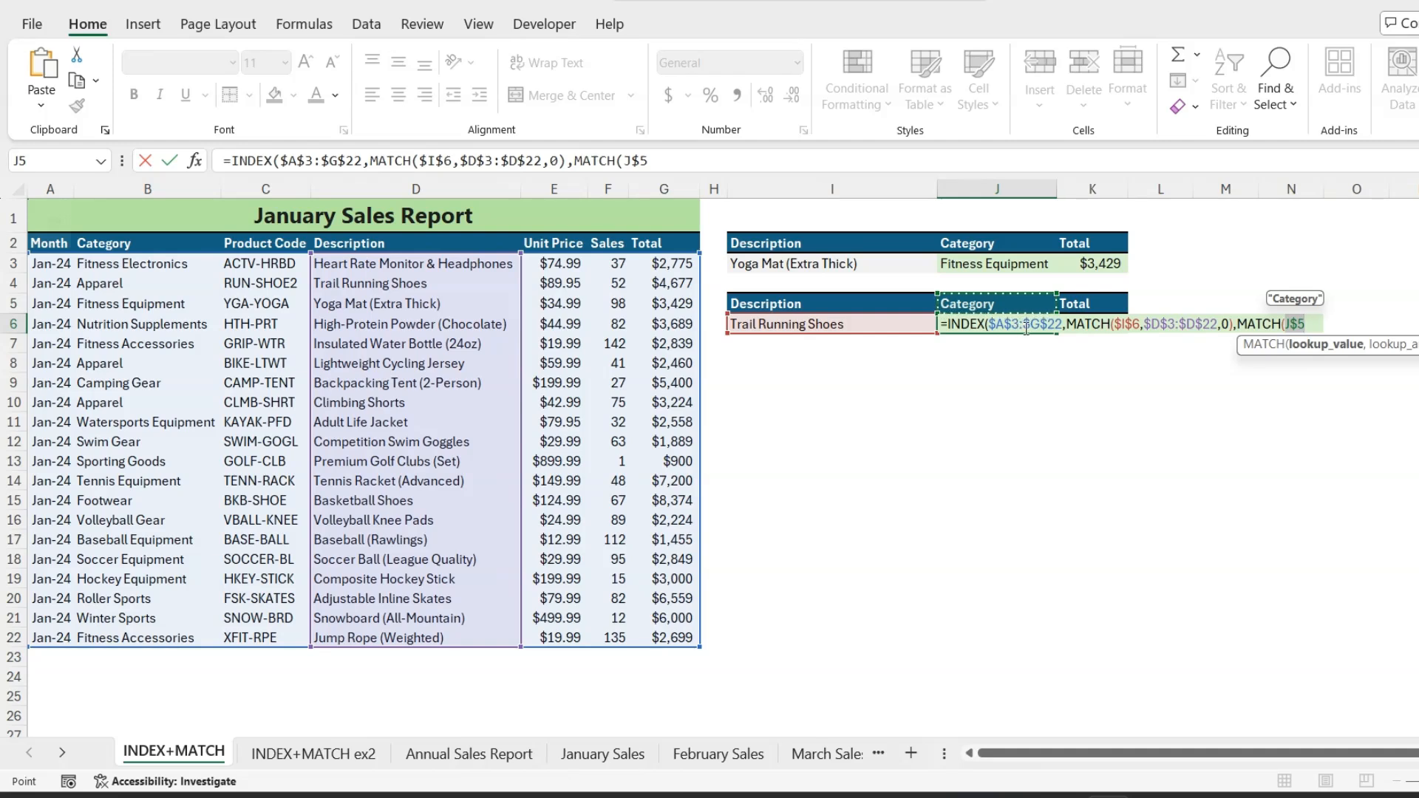
{"action": "type", "text": ","}
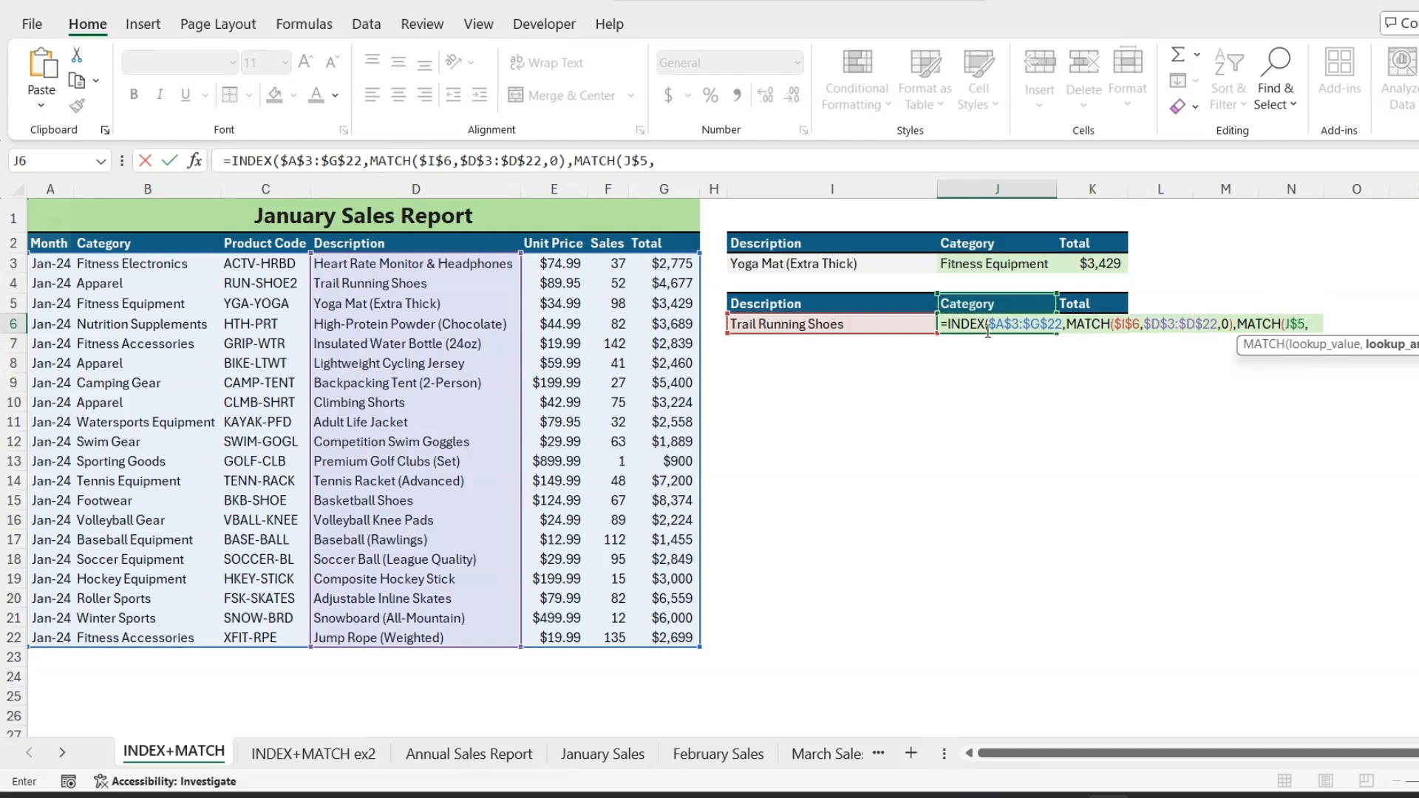
Step: Complete the J6 formula with header row $A$2:$G$2 and match type 0, and check the result against the Trail Running Shoes row
{"action": "left_click", "coordinate": [151, 244]}
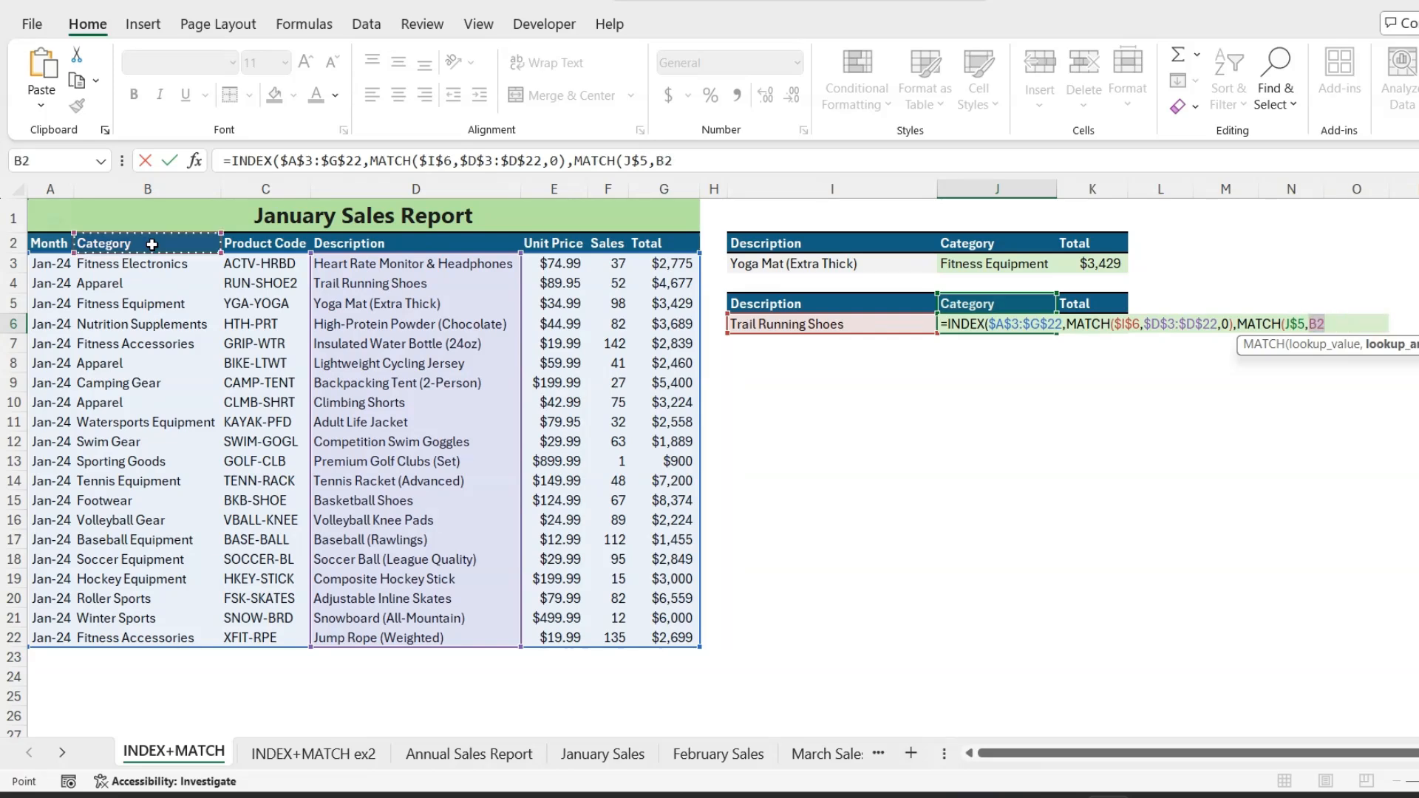
{"action": "key", "text": "Left"}
{"action": "key", "text": "ctrl+shift+Right"}
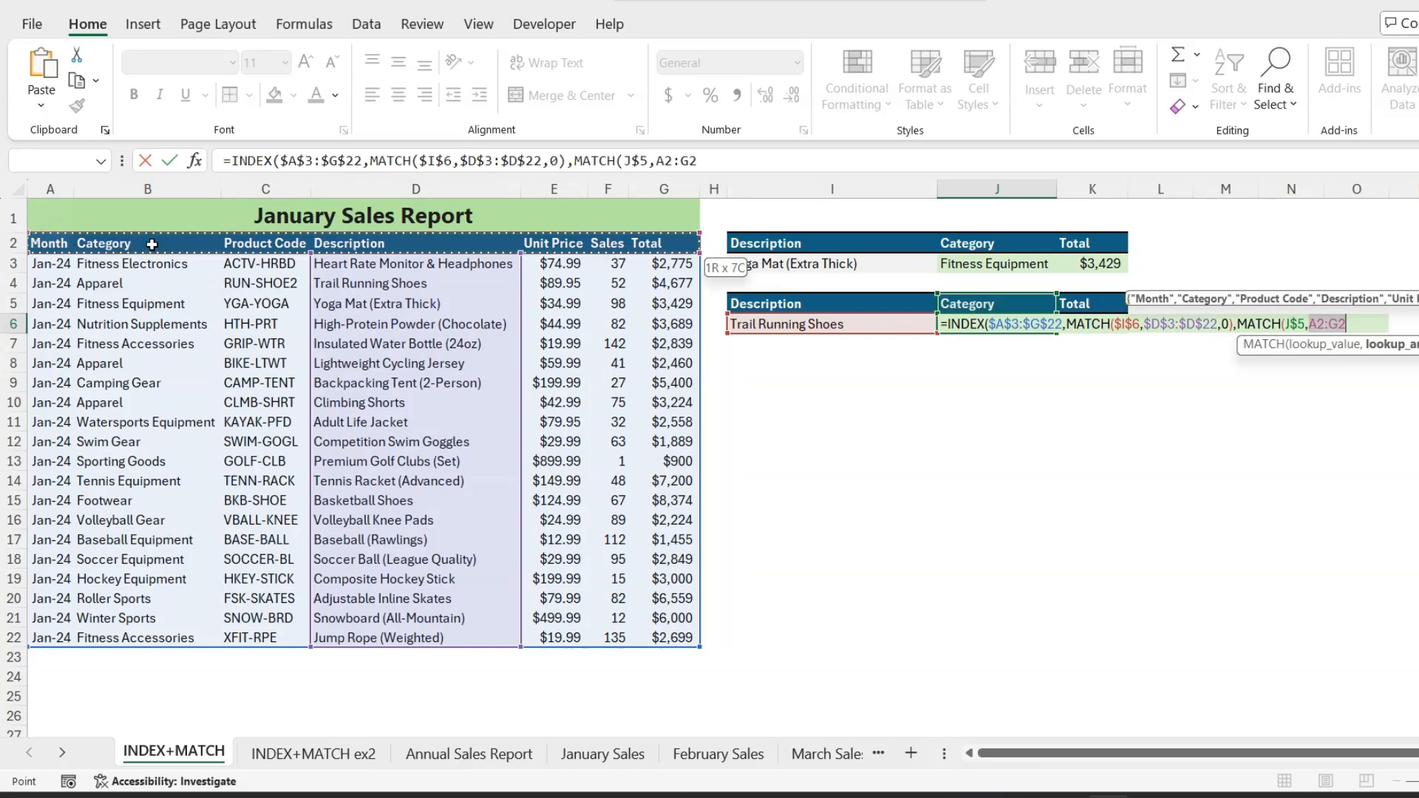
{"action": "key", "text": "F4"}
{"action": "type", "text": ",0"}
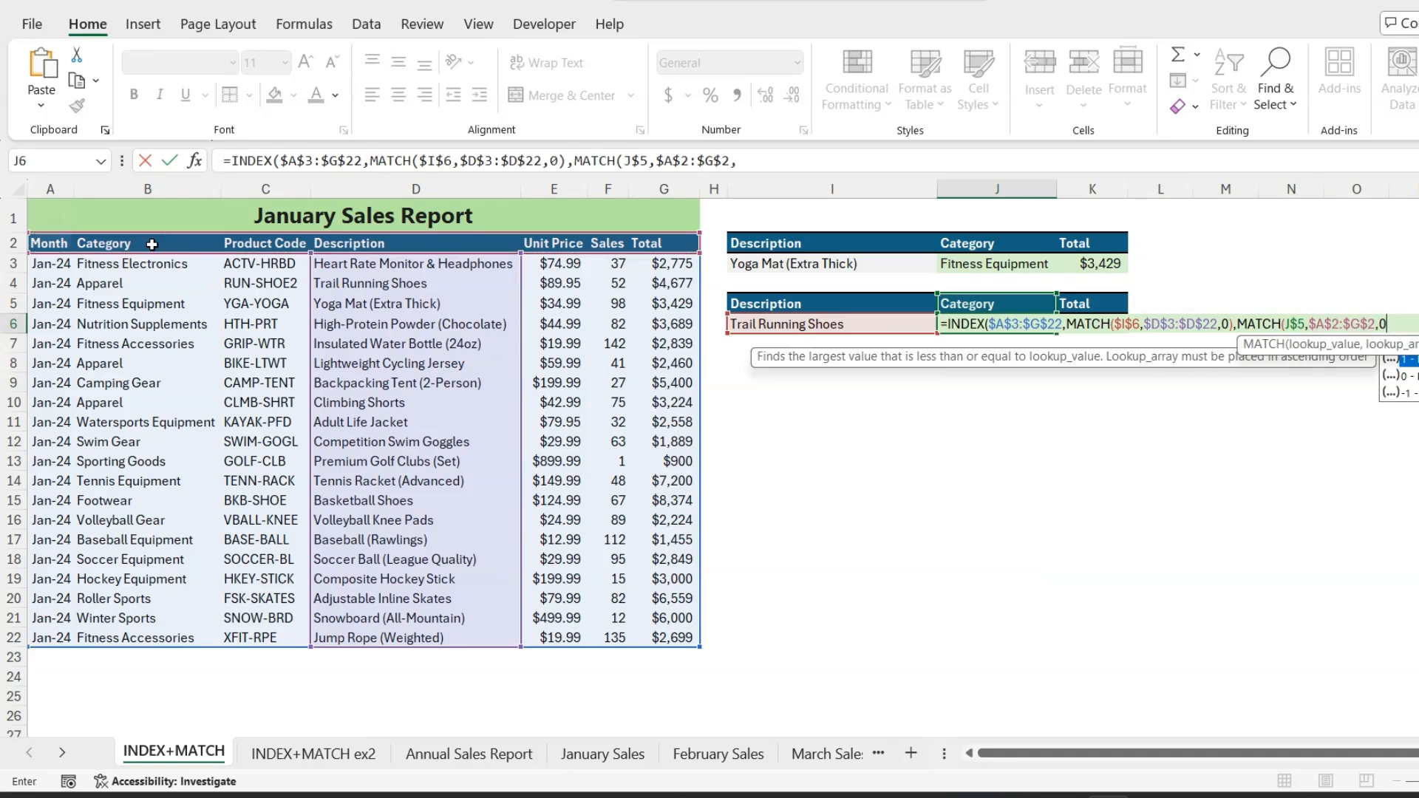
{"action": "type", "text": ")"}
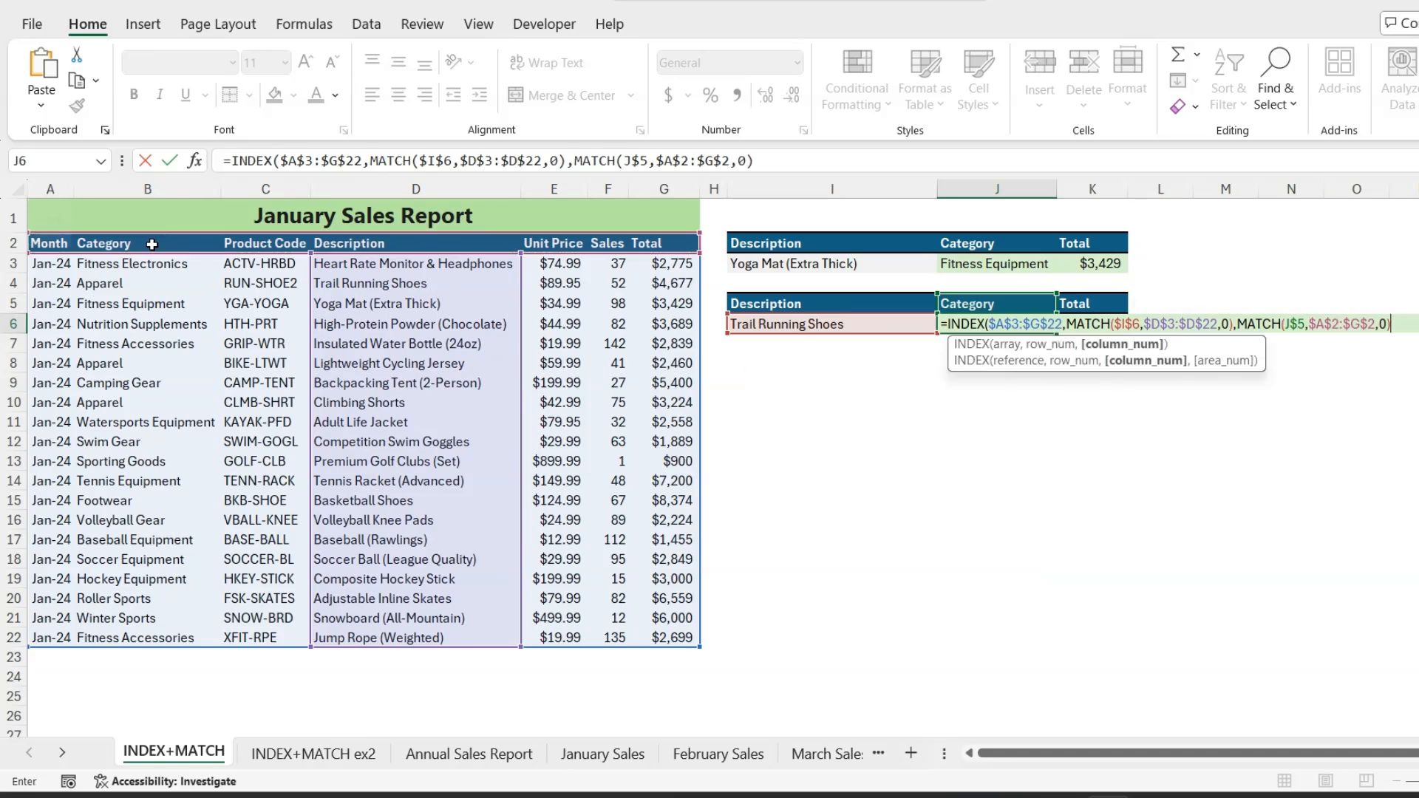
{"action": "key", "text": "Return"}
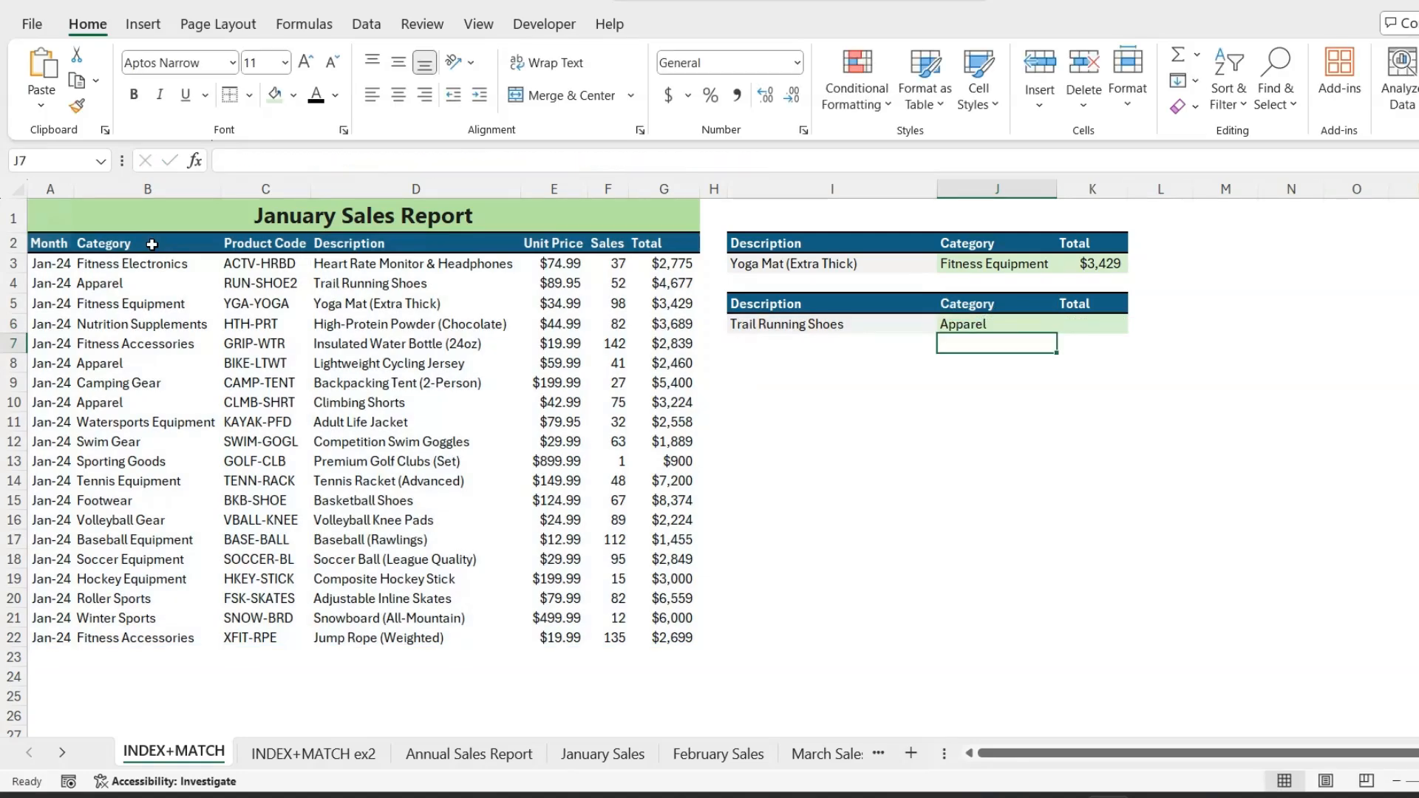
{"action": "left_click", "coordinate": [383, 283]}
{"action": "left_click", "coordinate": [162, 283]}
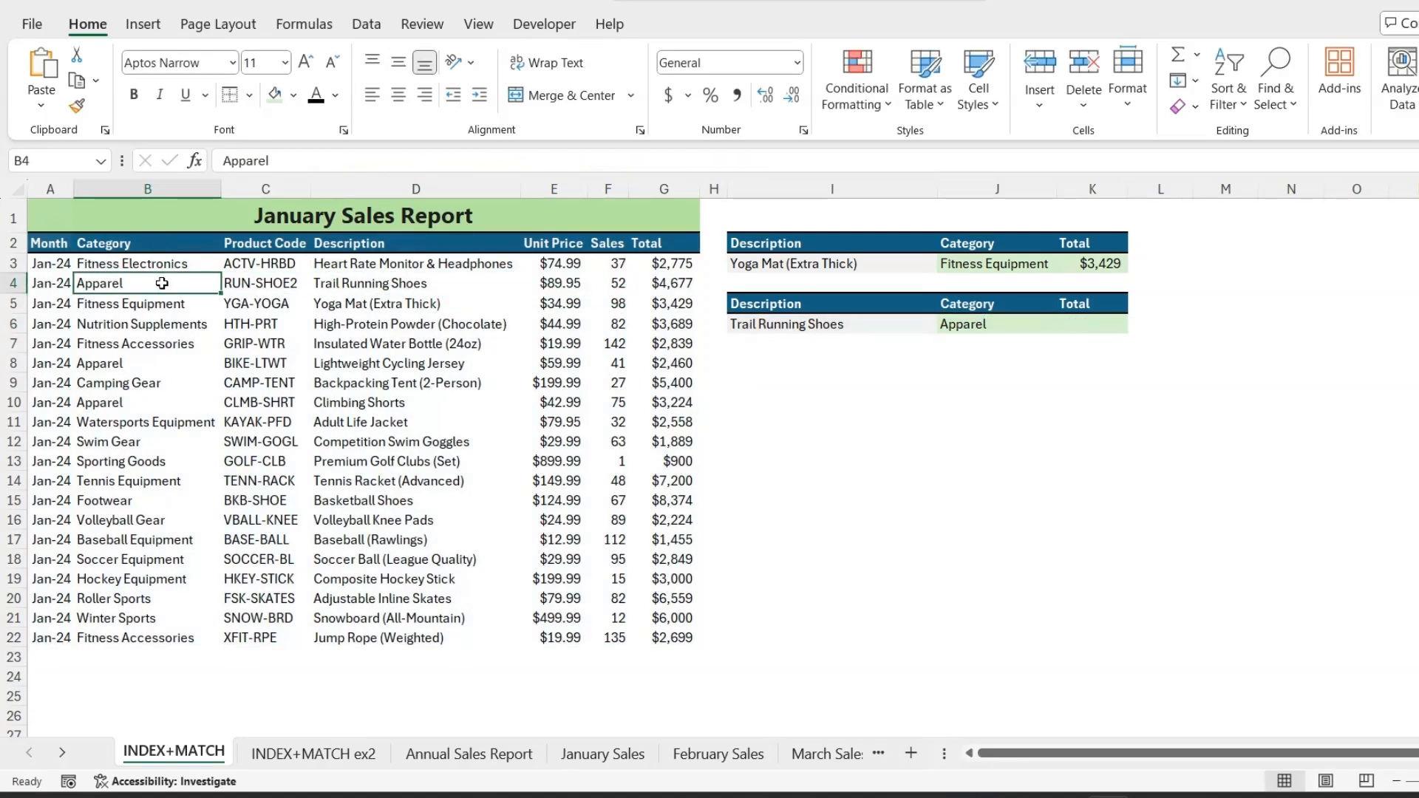
Step: Fill the J6 formula across to K6 and format the total as currency without decimals
{"action": "left_click", "coordinate": [989, 326]}
{"action": "left_click_drag", "start_coordinate": [1057, 334], "coordinate": [1109, 332]}
{"action": "left_click", "coordinate": [1105, 325]}
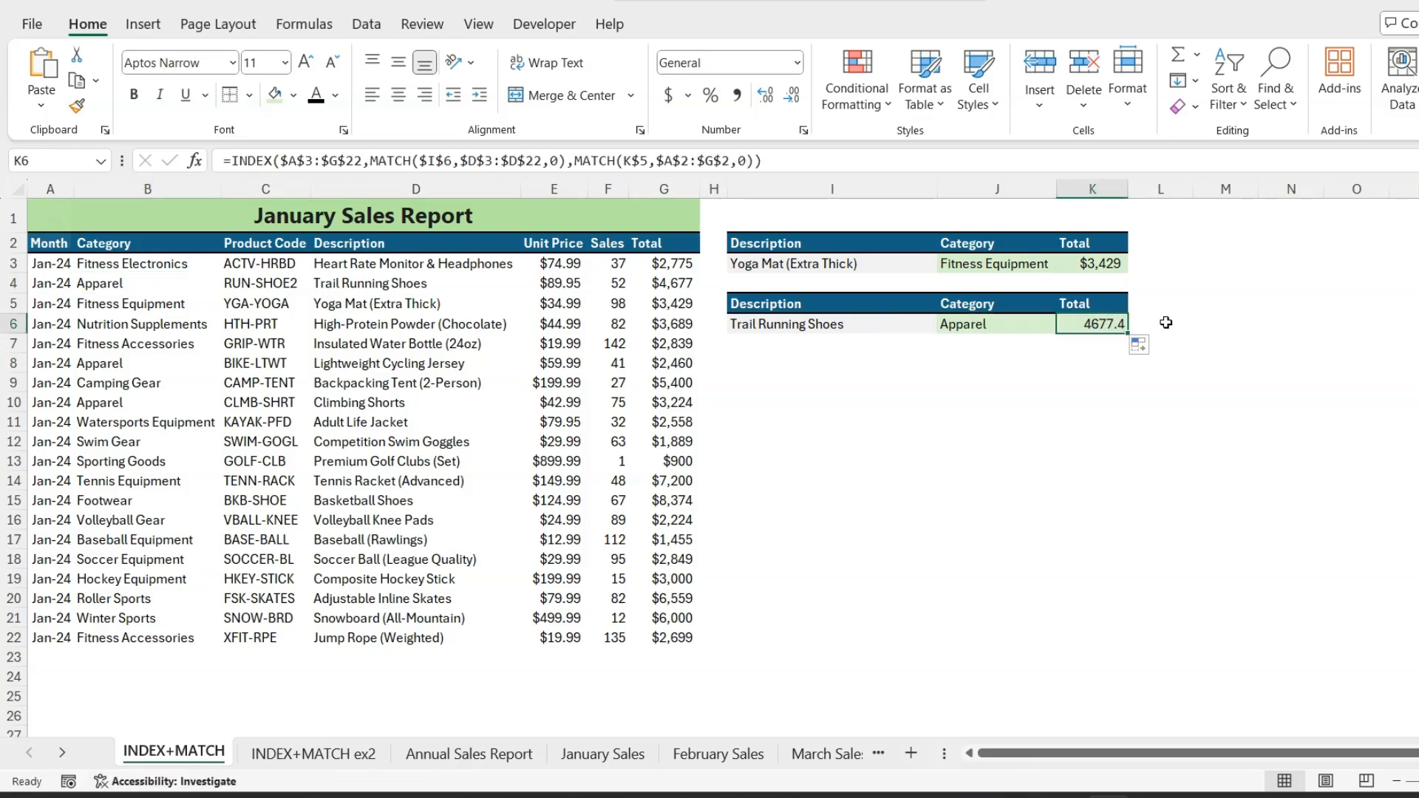
{"action": "key", "text": "ctrl+shift+4"}
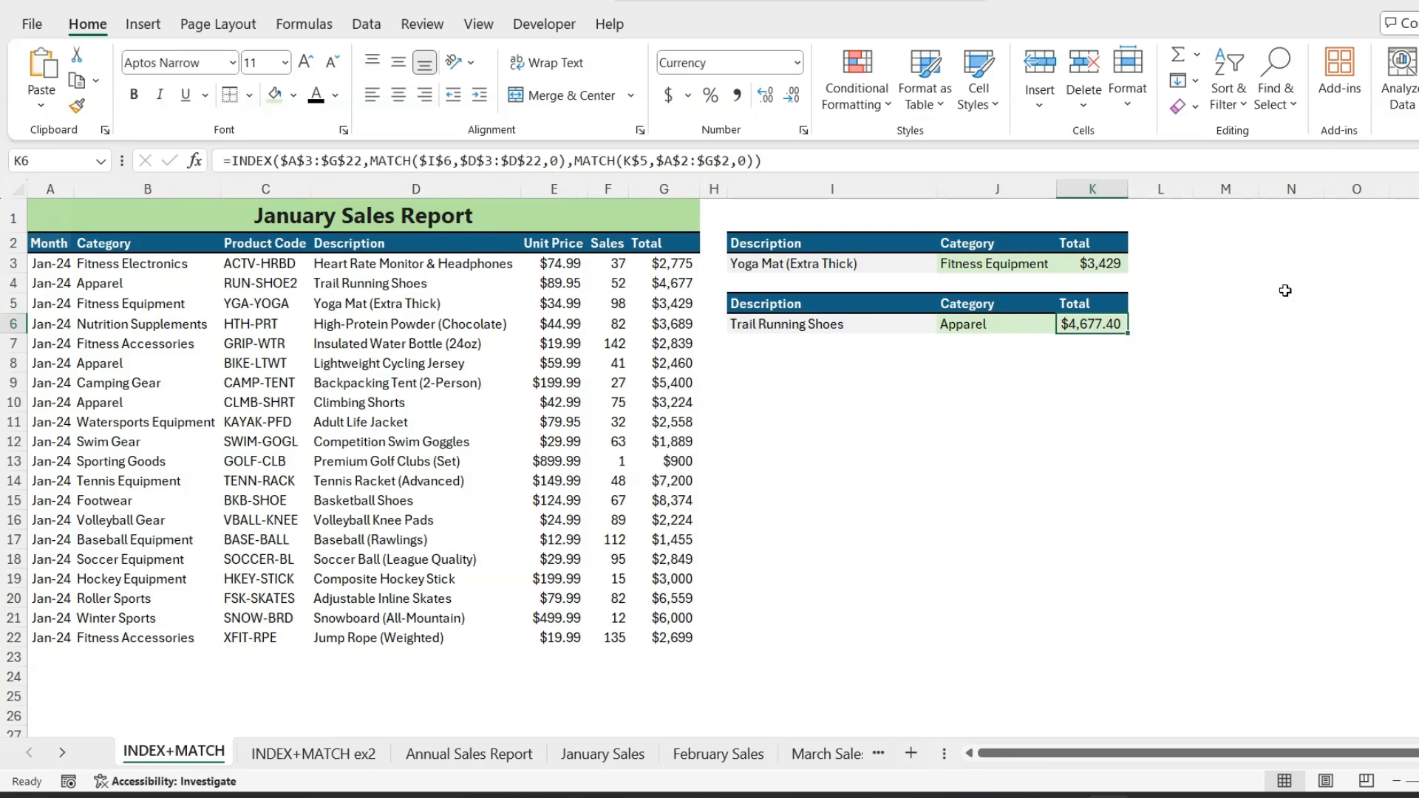
{"action": "left_click", "coordinate": [792, 95]}
{"action": "left_click", "coordinate": [792, 94]}
Step: On the INDEX+MATCH ex2 sheet, start an INDEX formula in Sales cell J4 with $A$3:$G$22 as its absolute array
{"action": "left_click", "coordinate": [317, 753]}
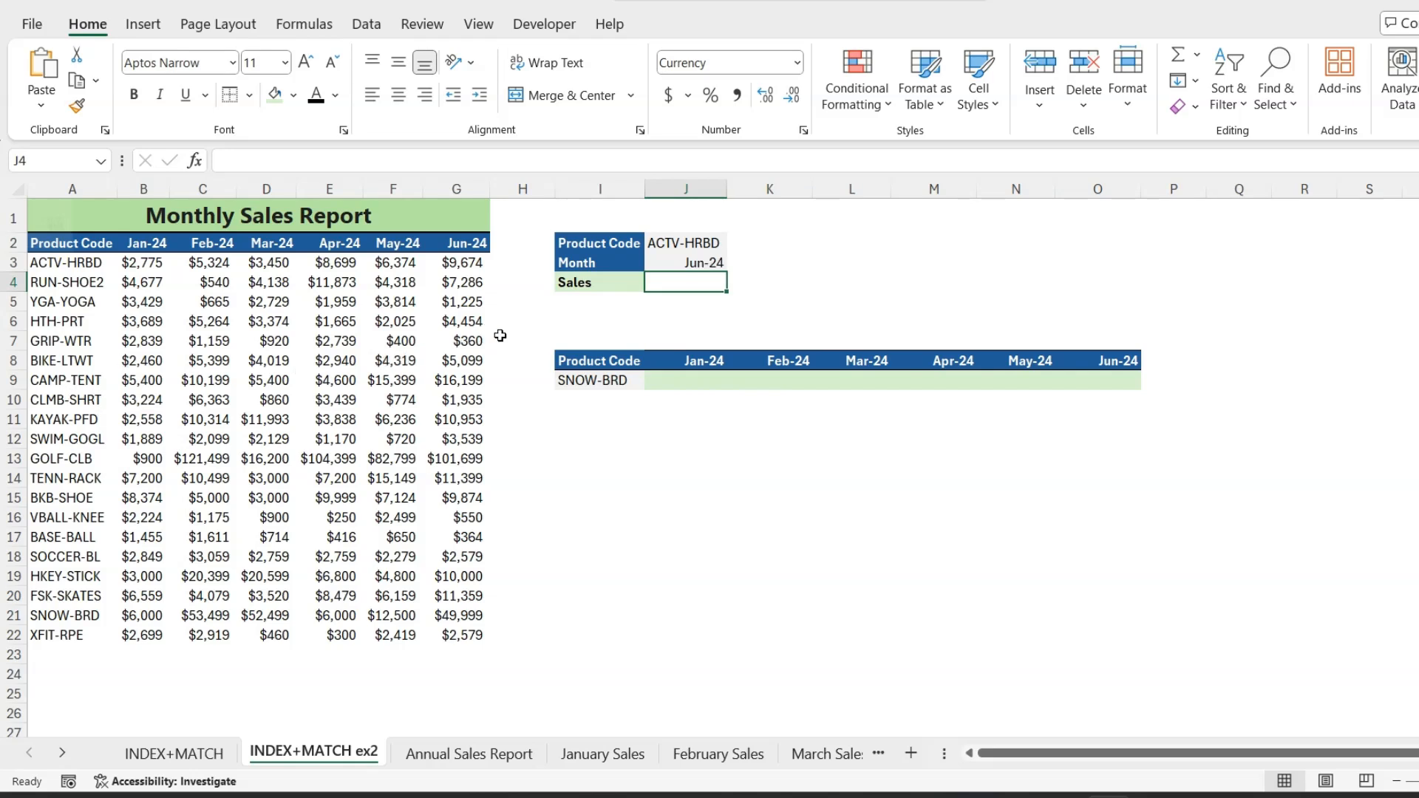
{"action": "type", "text": "=INDEX("}
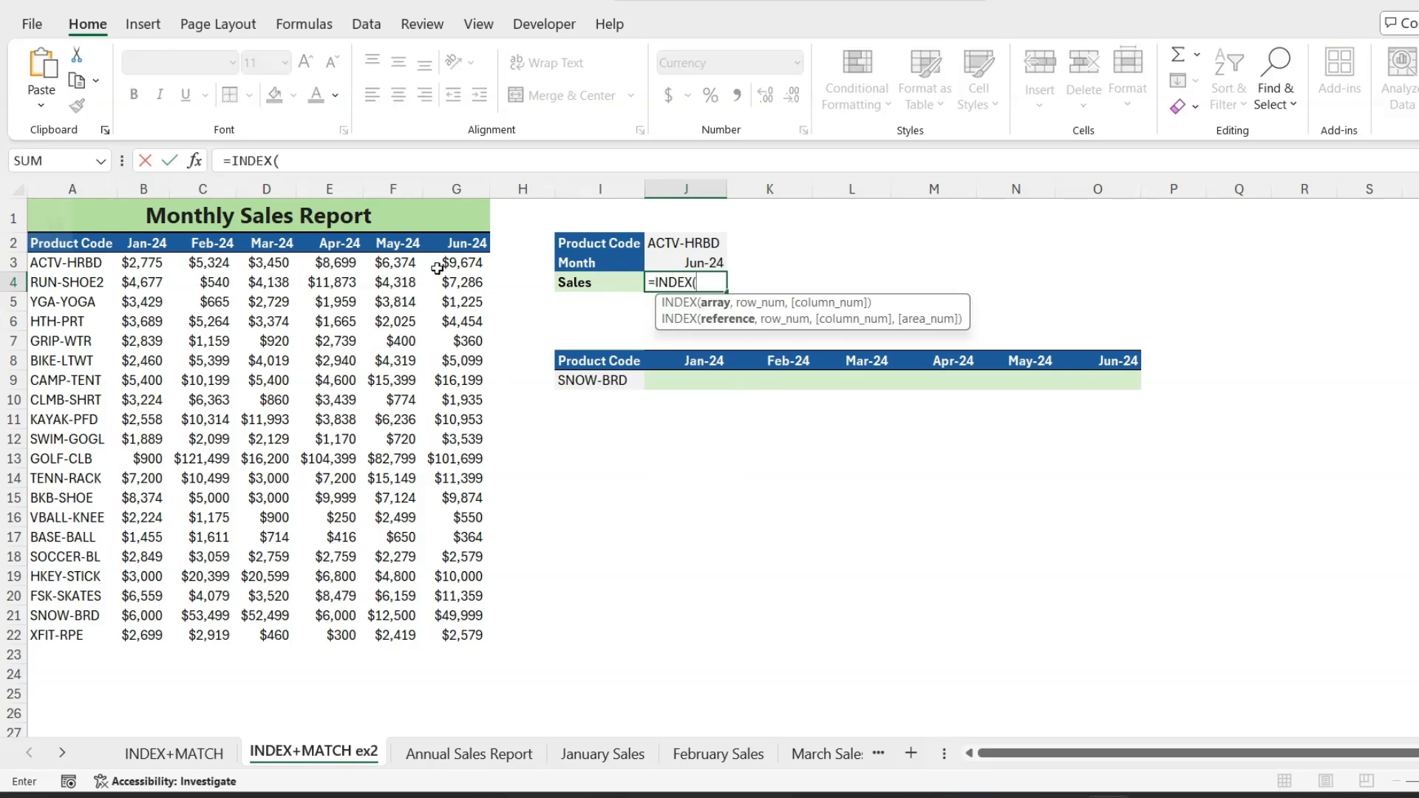
{"action": "left_click_drag", "start_coordinate": [100, 266], "coordinate": [463, 636]}
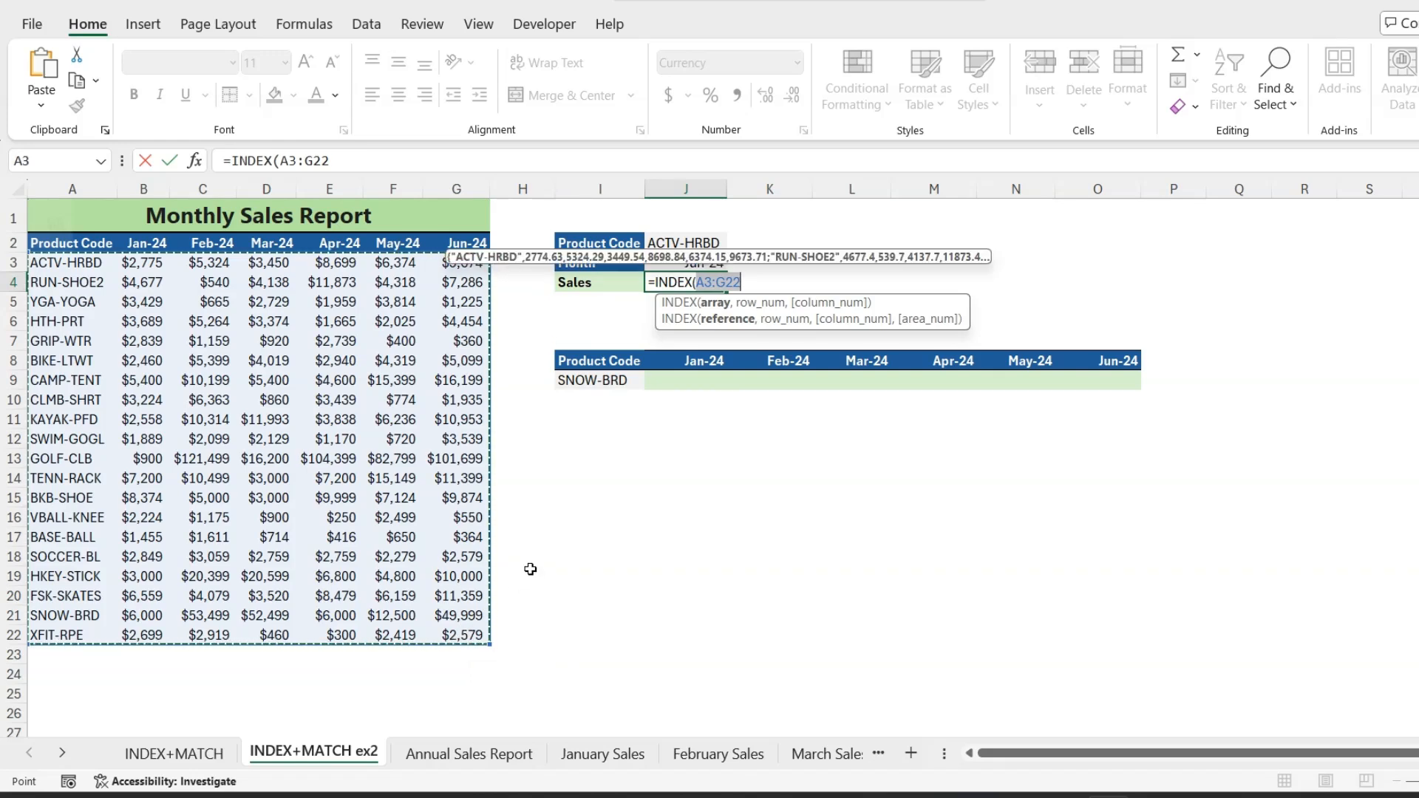
{"action": "key", "text": "F4"}
{"action": "type", "text": ","}
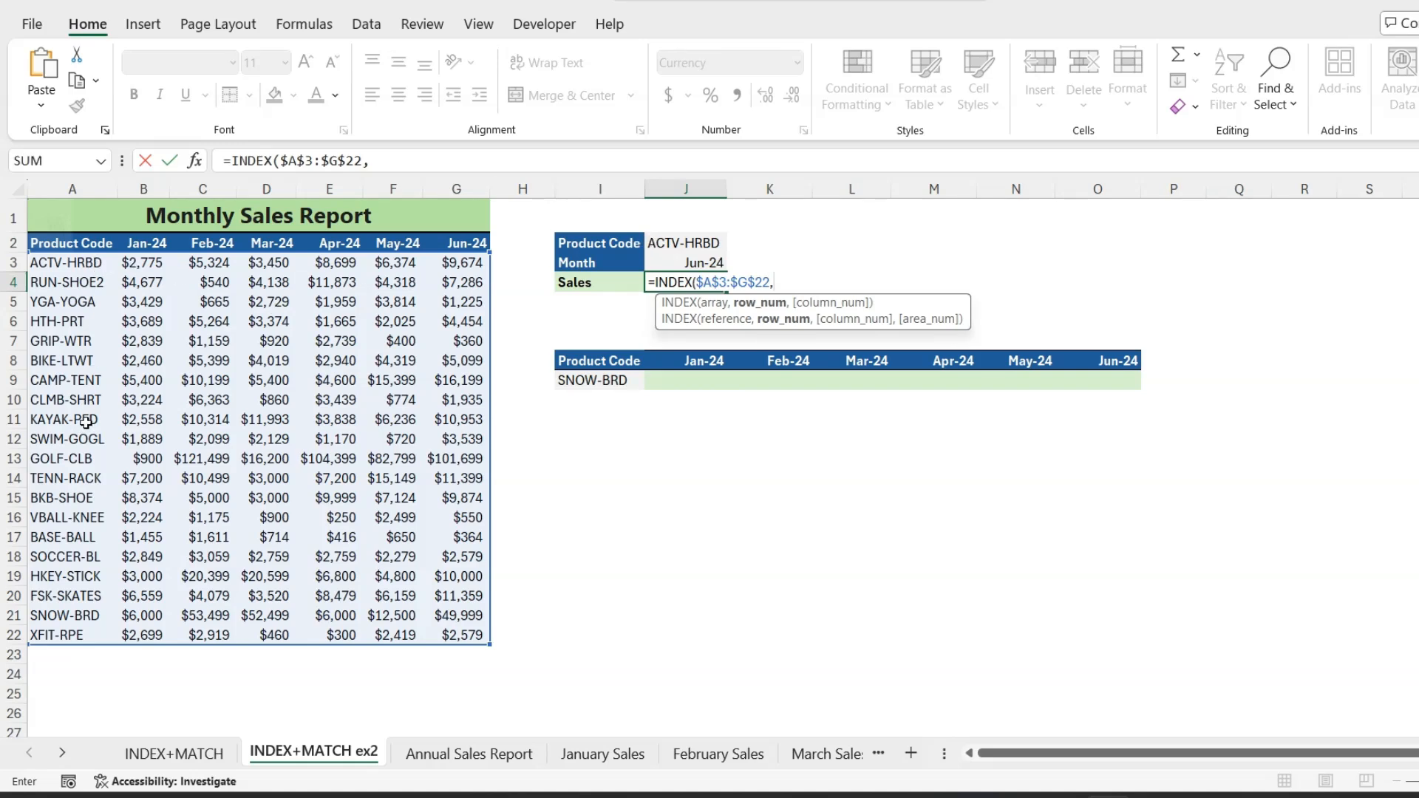
Step: Add a MATCH row number to the J4 formula that finds product code $J$2 in $A$3:$A$22 with match type 0
{"action": "type", "text": "match"}
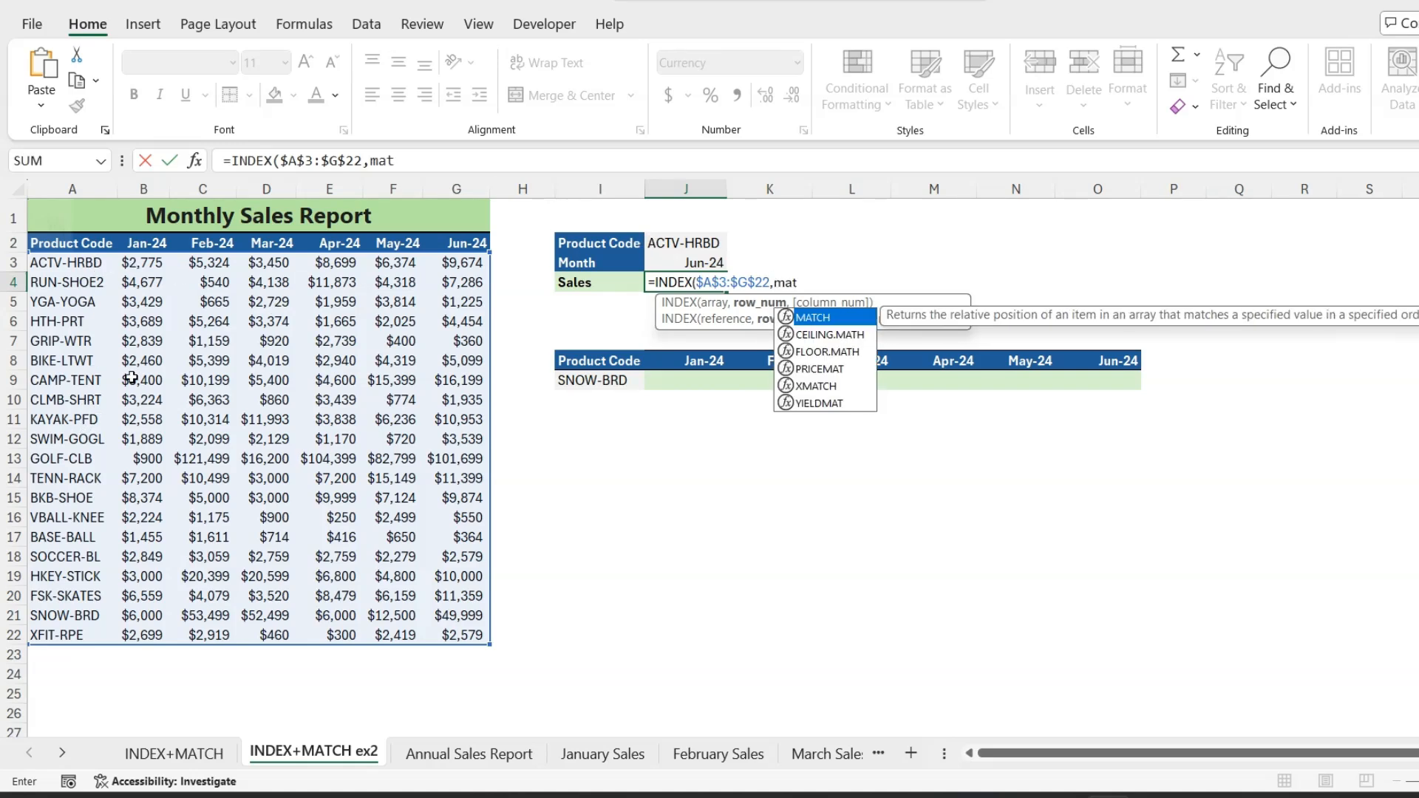
{"action": "key", "text": "Tab"}
{"action": "left_click", "coordinate": [687, 242]}
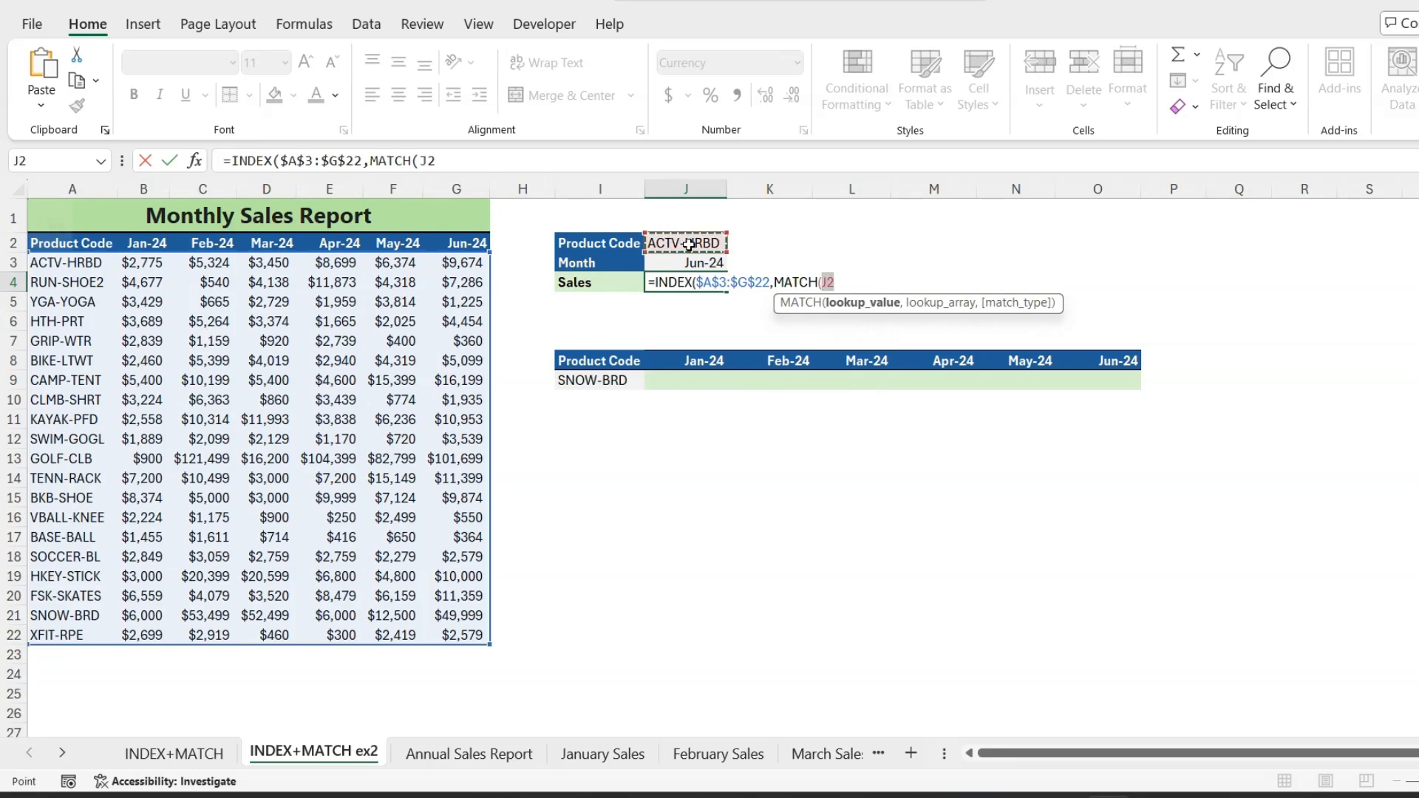
{"action": "key", "text": "F4"}
{"action": "type", "text": ","}
{"action": "left_click", "coordinate": [107, 262]}
{"action": "key", "text": "ctrl+shift+Down"}
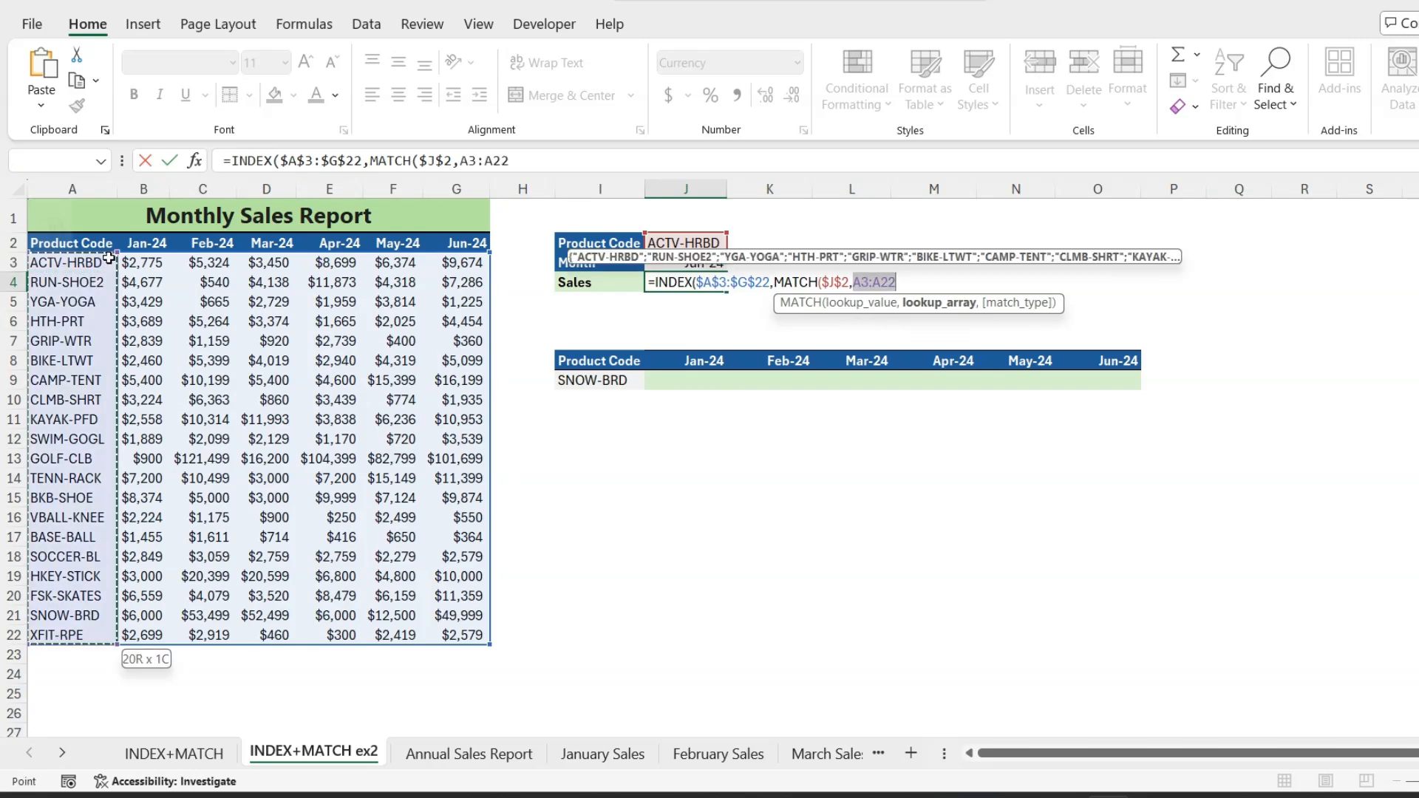
{"action": "key", "text": "F4"}
{"action": "type", "text": ",0)"}
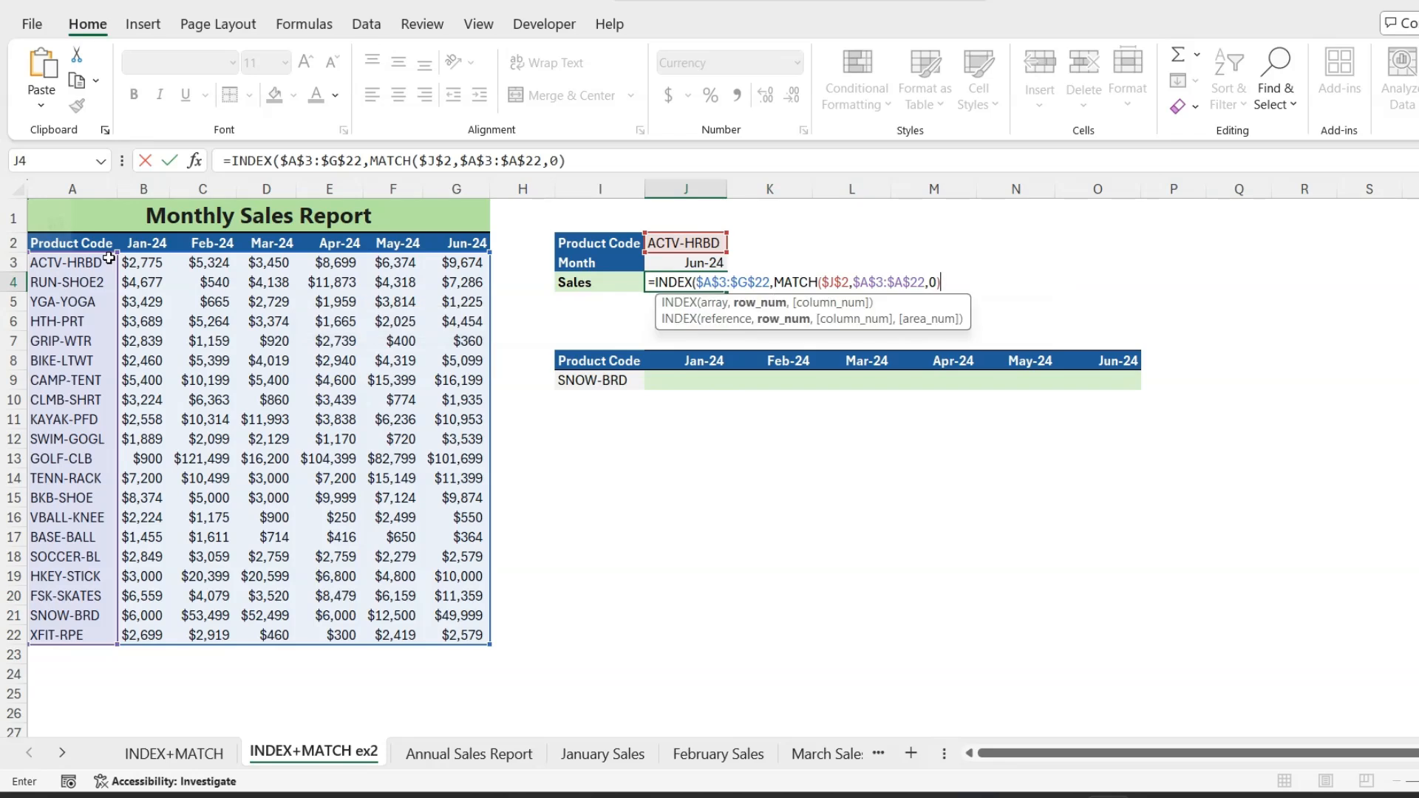
Step: Complete the J4 formula with a MATCH column number that finds month $J$3 in $A$2:$G$2 with match type 0
{"action": "type", "text": ","}
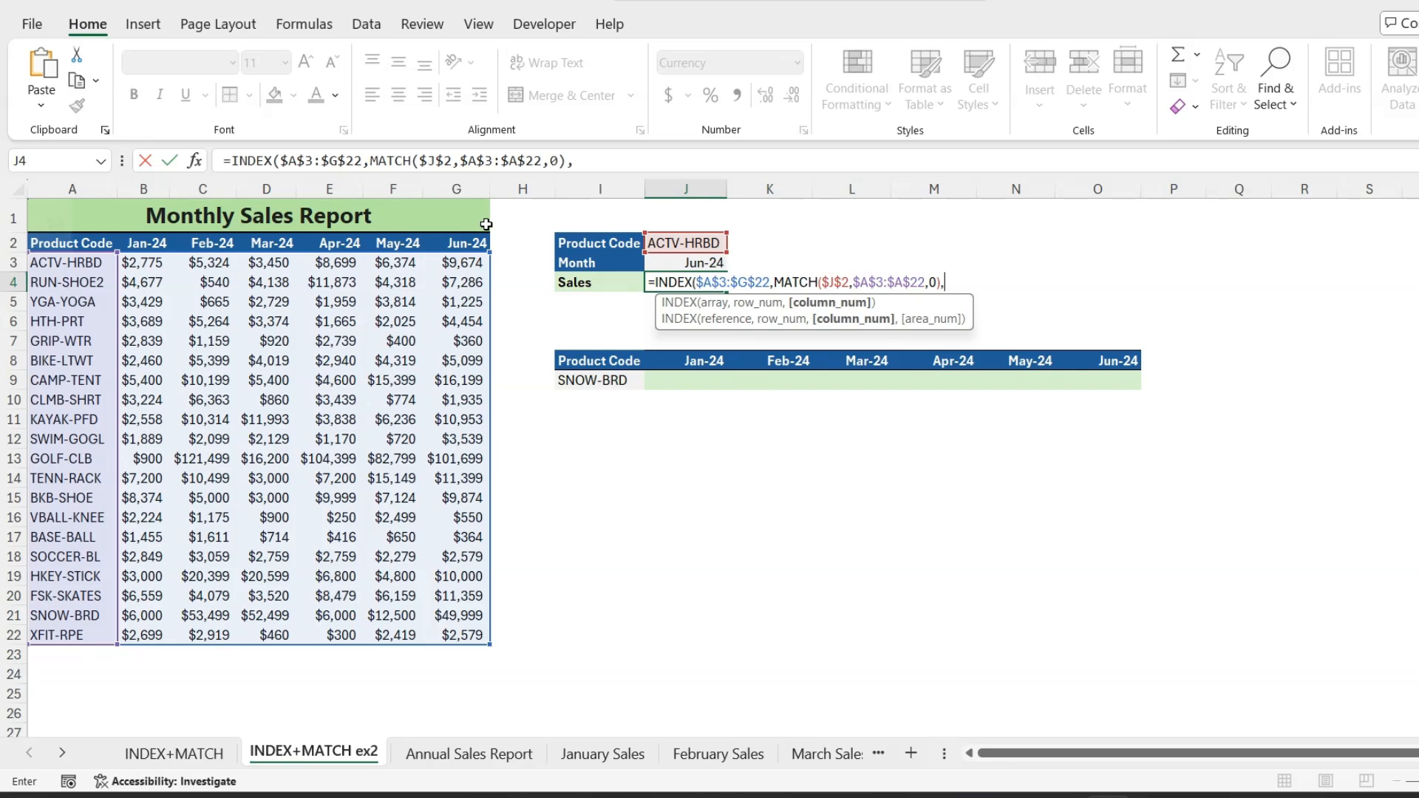
{"action": "type", "text": "MATCH("}
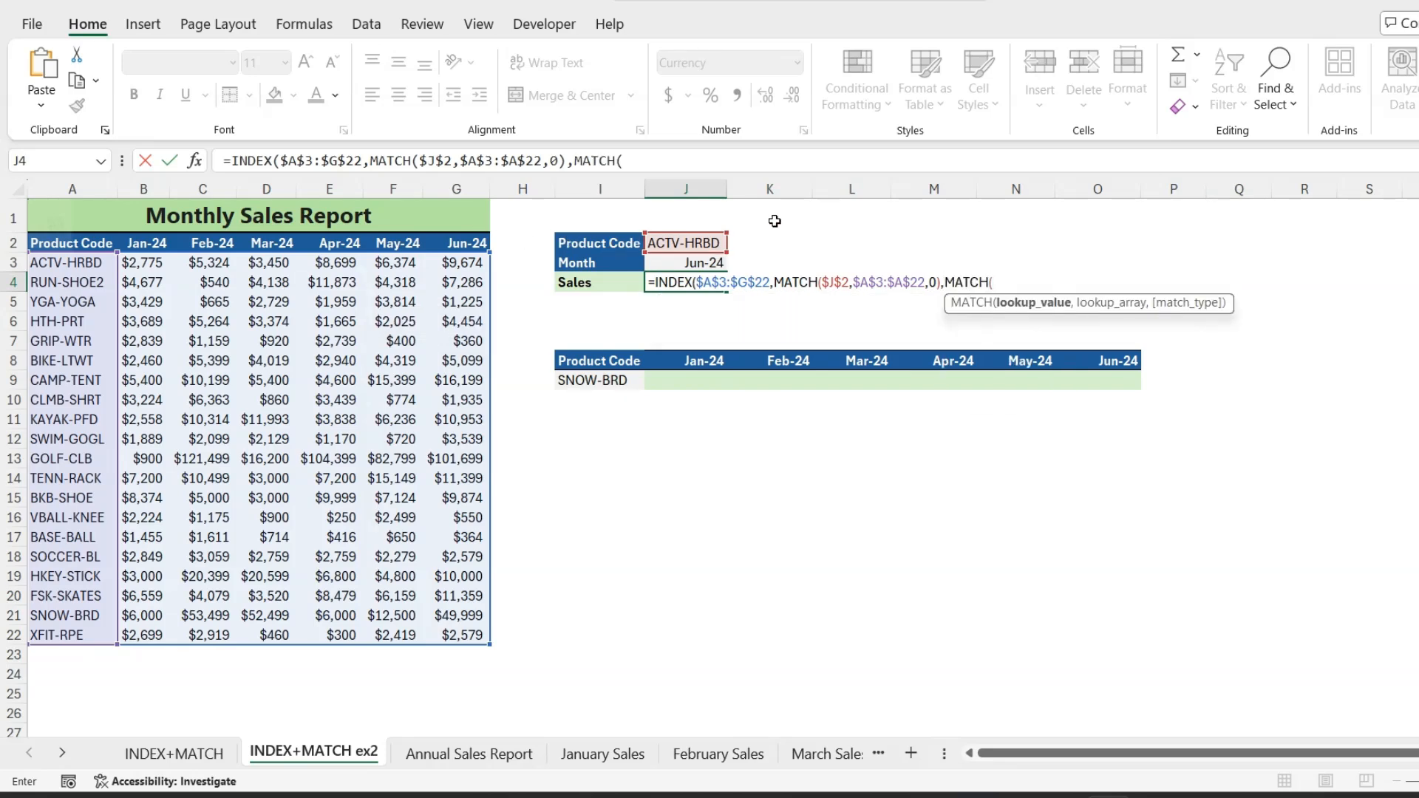
{"action": "left_click", "coordinate": [698, 262]}
{"action": "key", "text": "F4"}
{"action": "type", "text": ","}
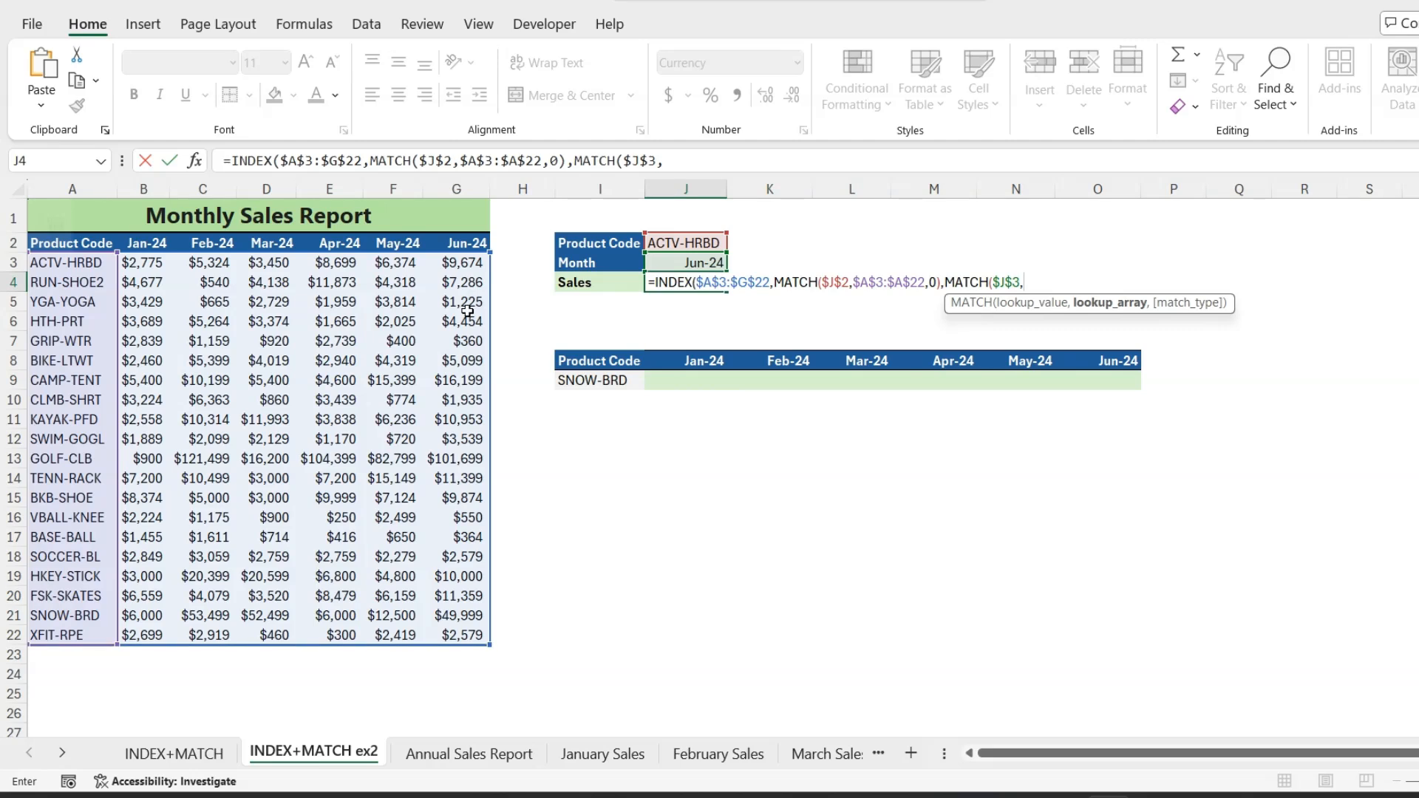
{"action": "left_click_drag", "start_coordinate": [89, 243], "coordinate": [474, 244]}
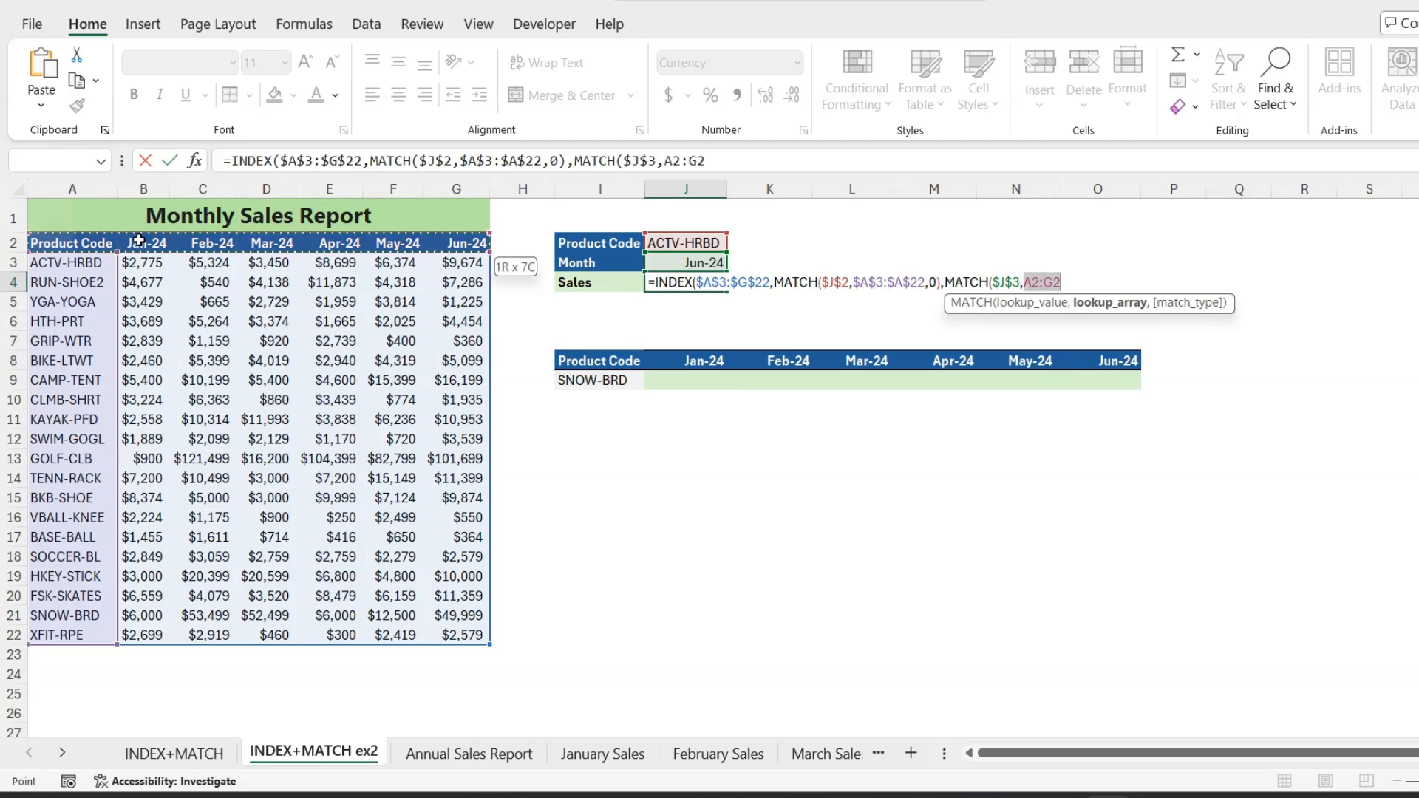
{"action": "key", "text": "F4"}
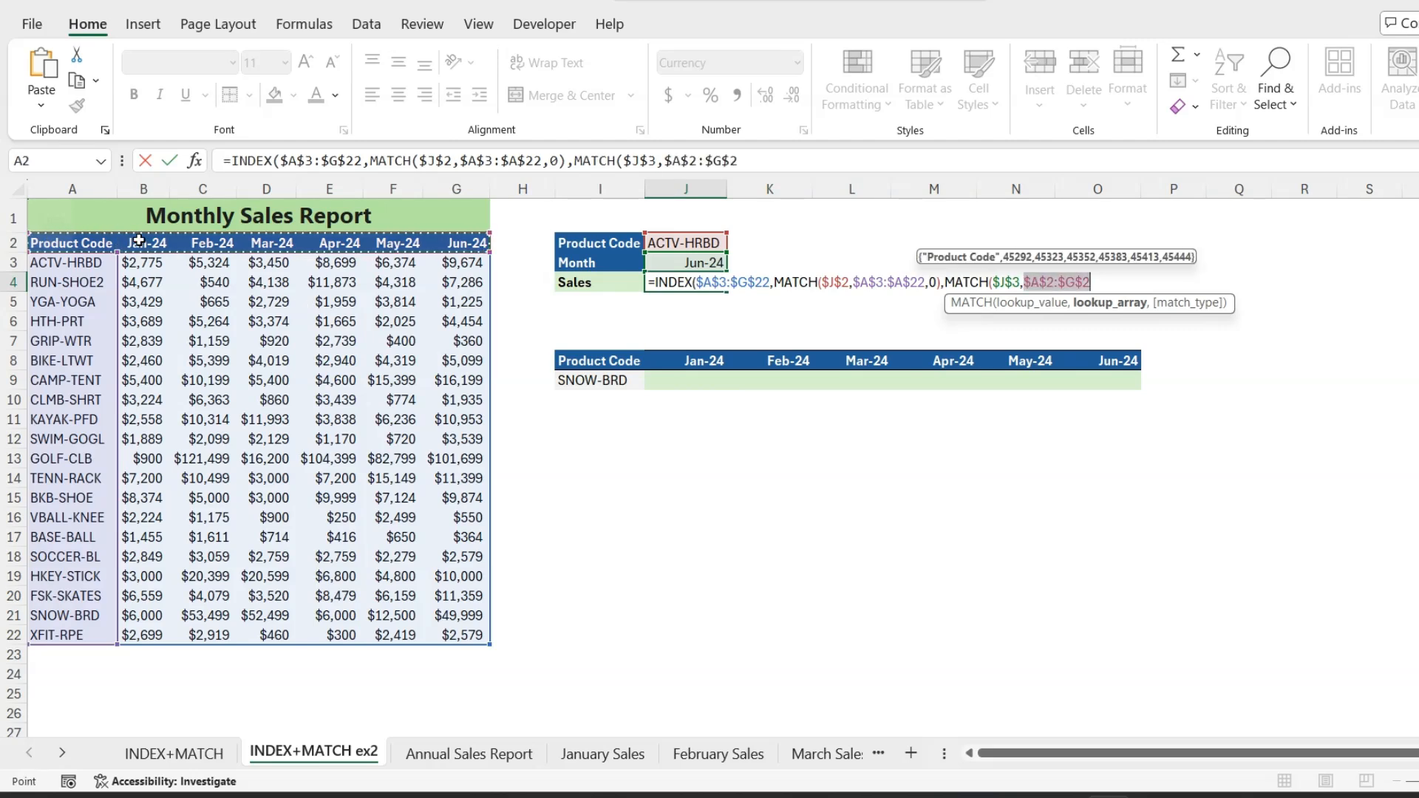
{"action": "type", "text": ",0"}
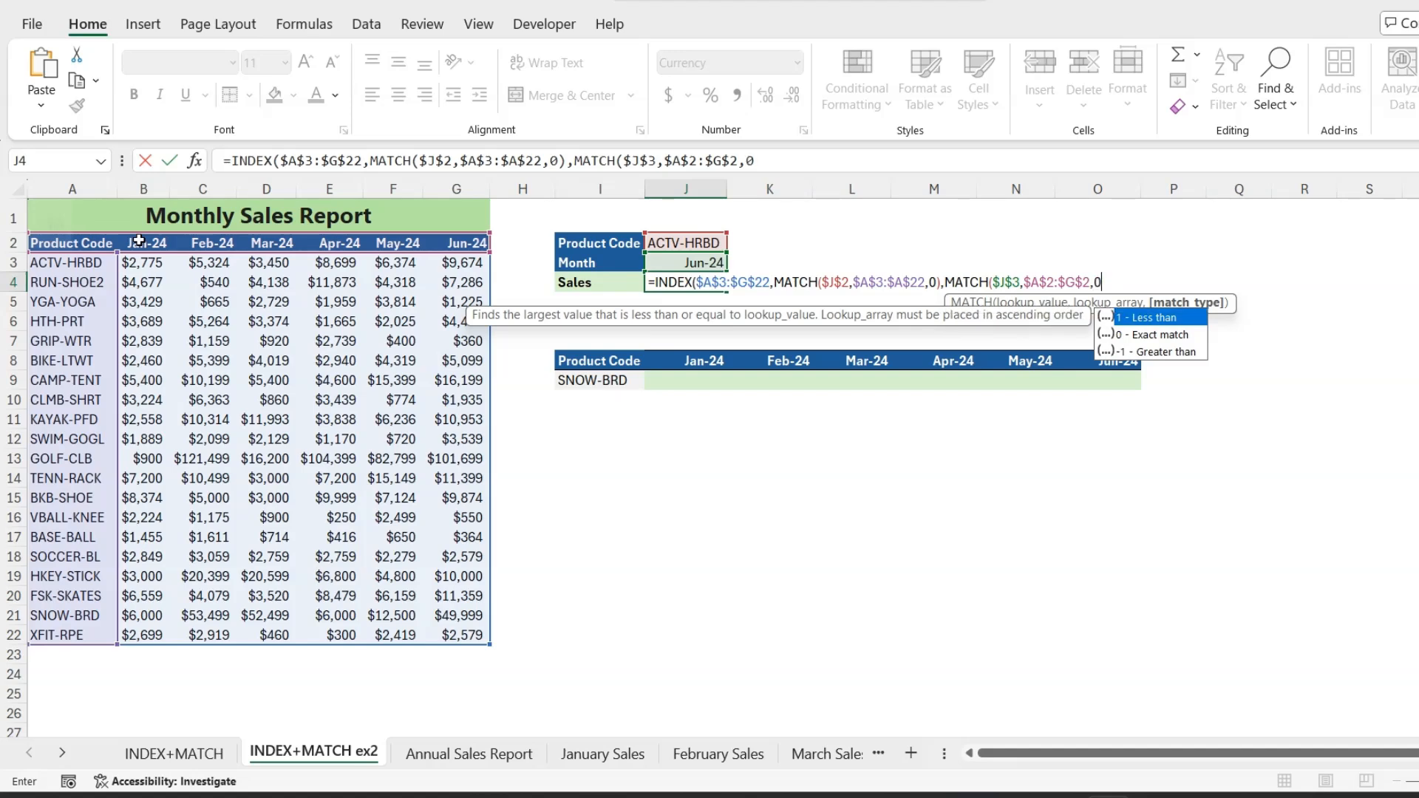
{"action": "type", "text": "))"}
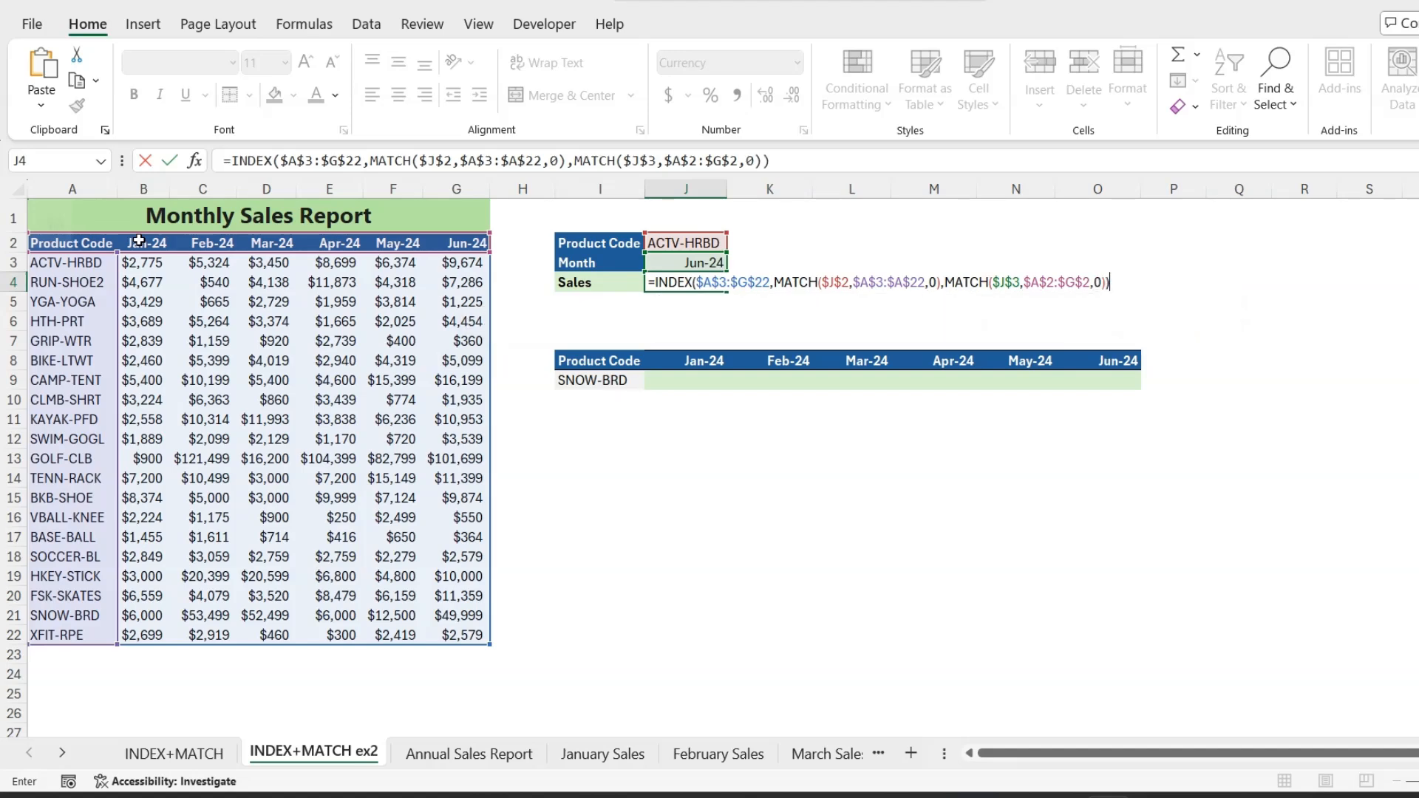
{"action": "key", "text": "Return"}
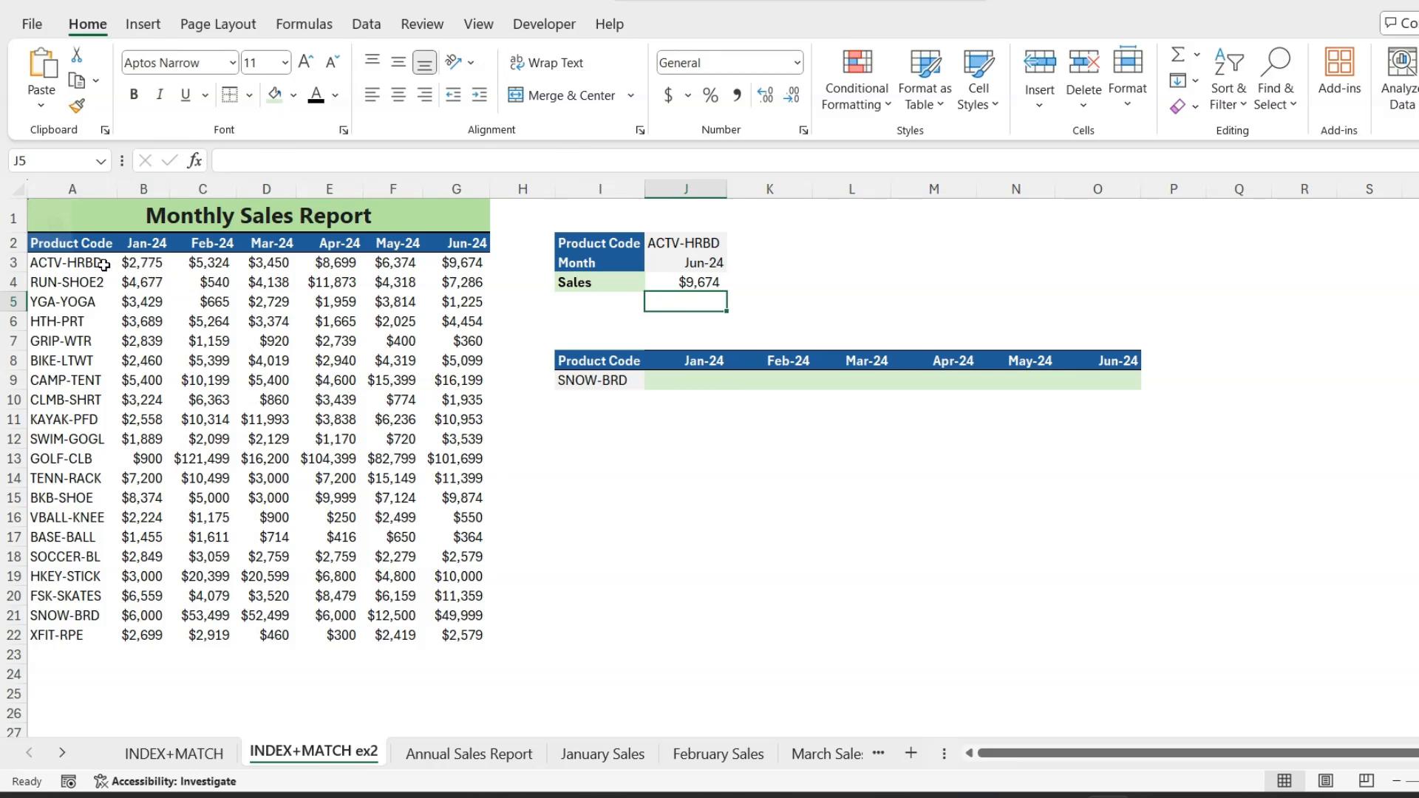
{"action": "left_click", "coordinate": [709, 284]}
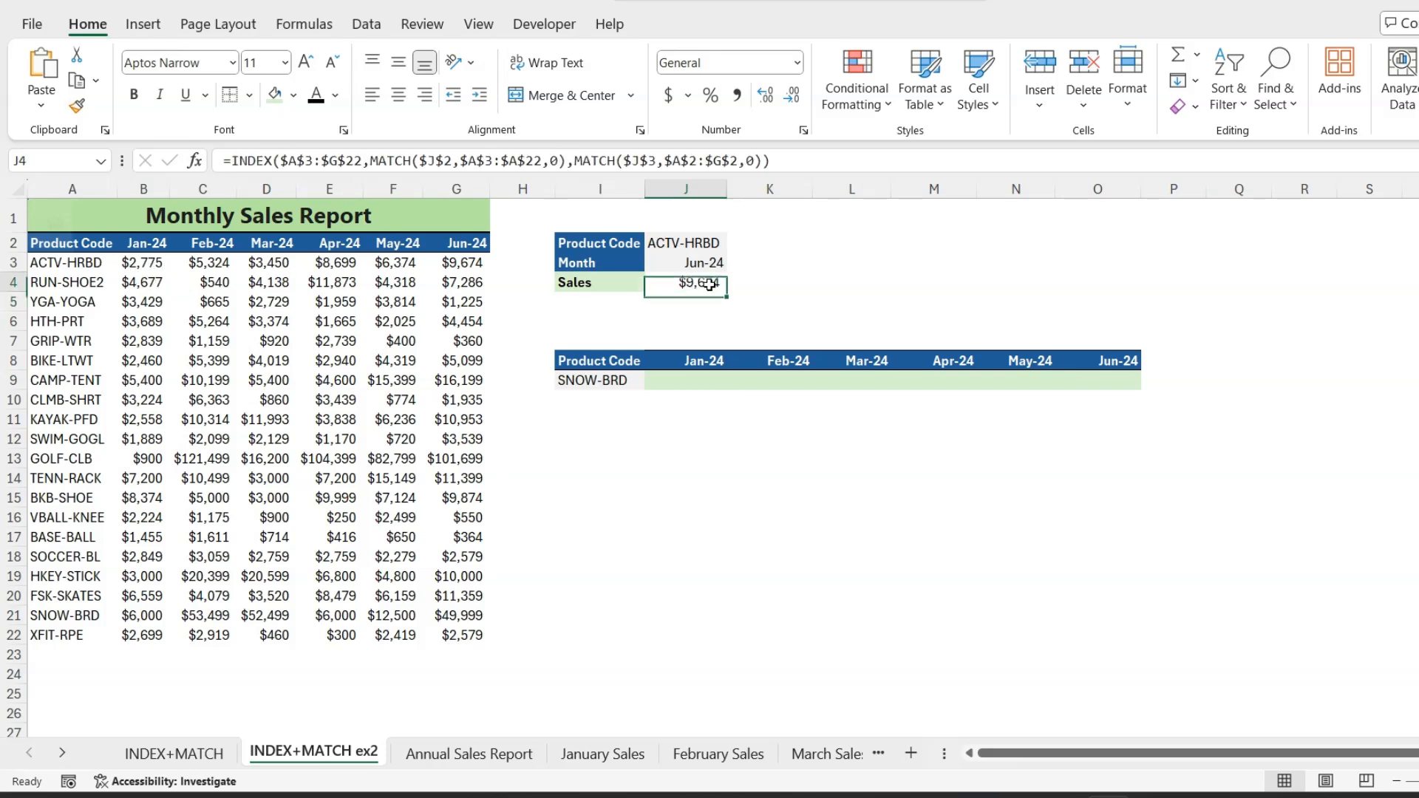
Step: Check the June sales of ACTV-HRBD in the report, and switch the product code in J2 to YGA-YOGA
{"action": "left_click", "coordinate": [473, 269]}
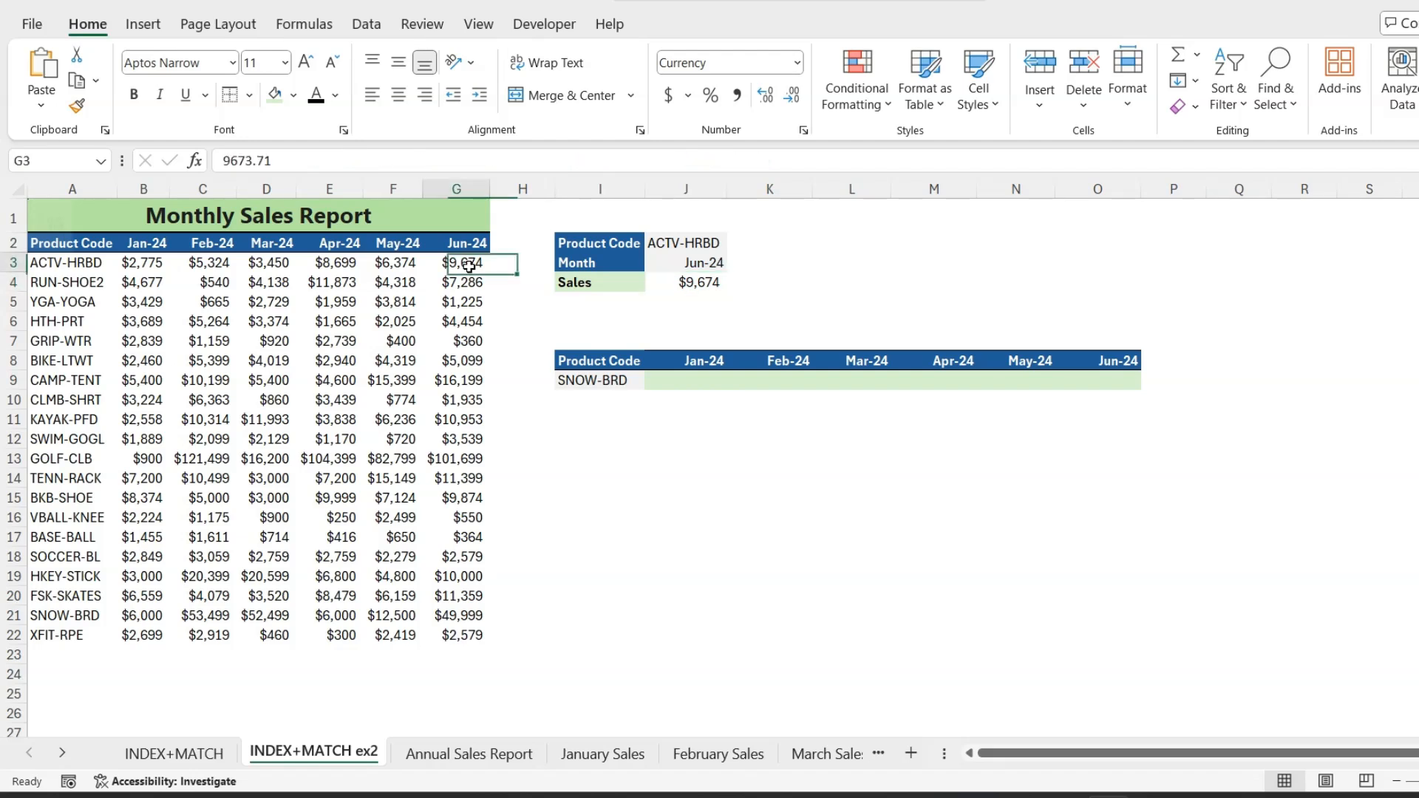
{"action": "left_click", "coordinate": [703, 247]}
{"action": "left_click", "coordinate": [736, 243]}
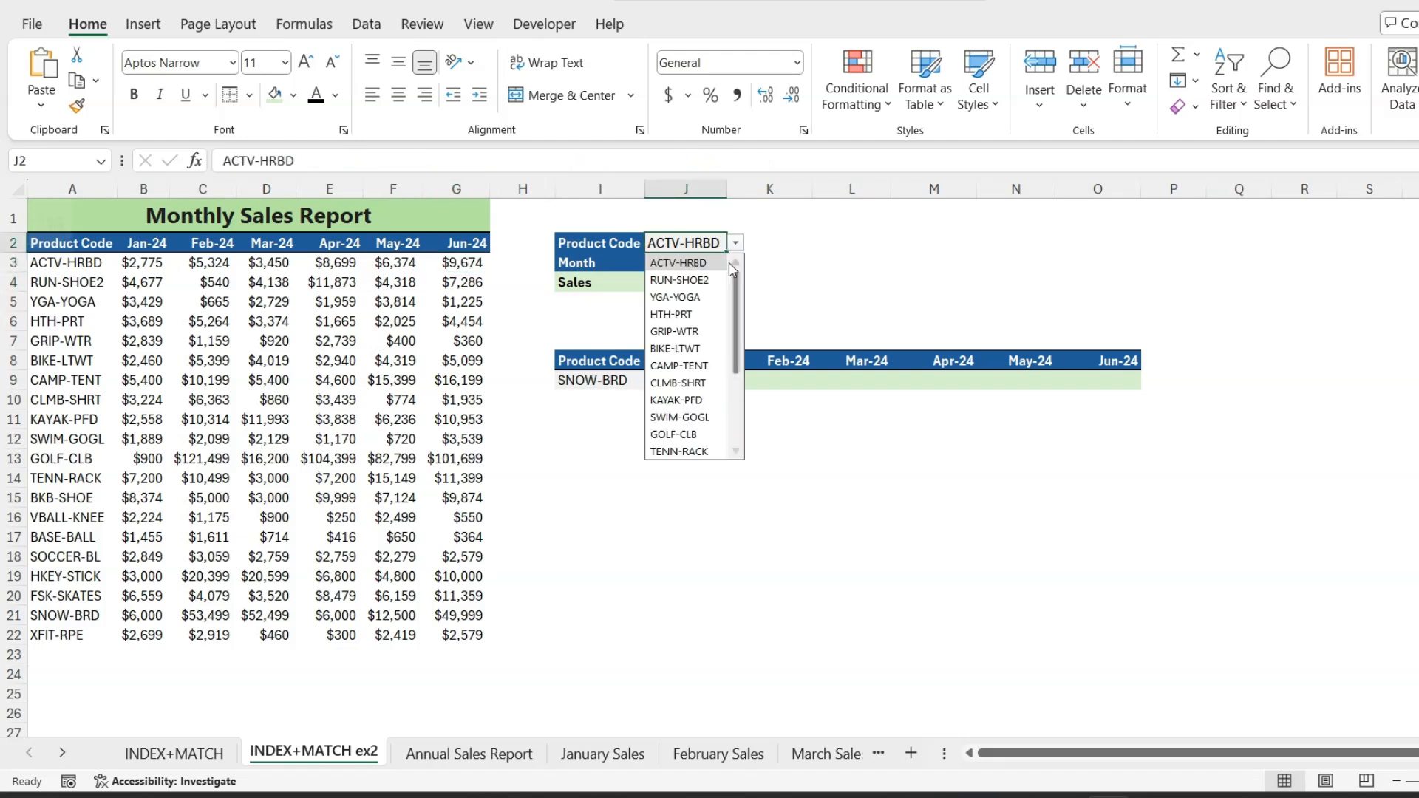
{"action": "left_click", "coordinate": [716, 299]}
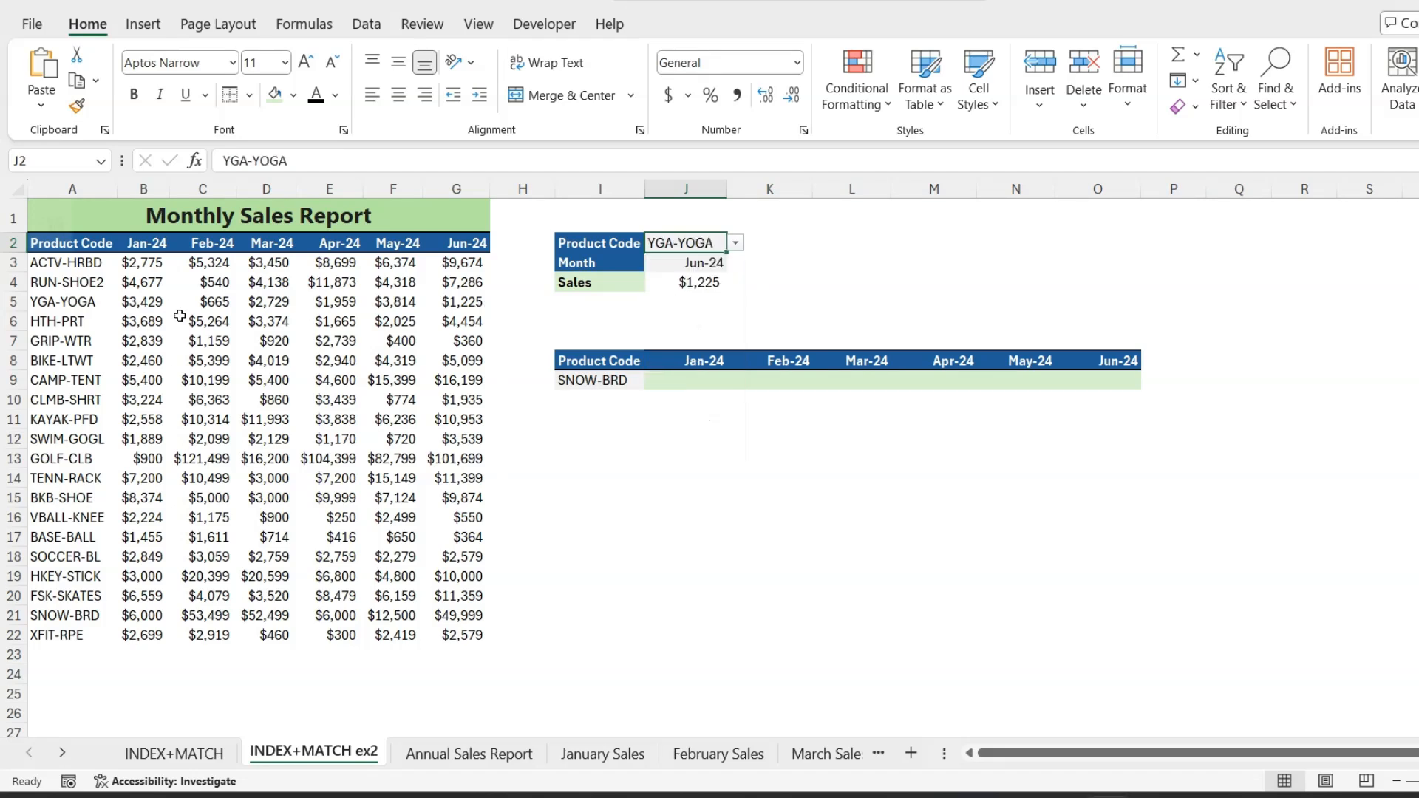
Step: Set the lookup month in J3 to Jan-24 and review the Sales formula in J4
{"action": "left_click", "coordinate": [698, 262]}
{"action": "left_click", "coordinate": [737, 263]}
{"action": "left_click", "coordinate": [713, 264]}
{"action": "left_click", "coordinate": [736, 262]}
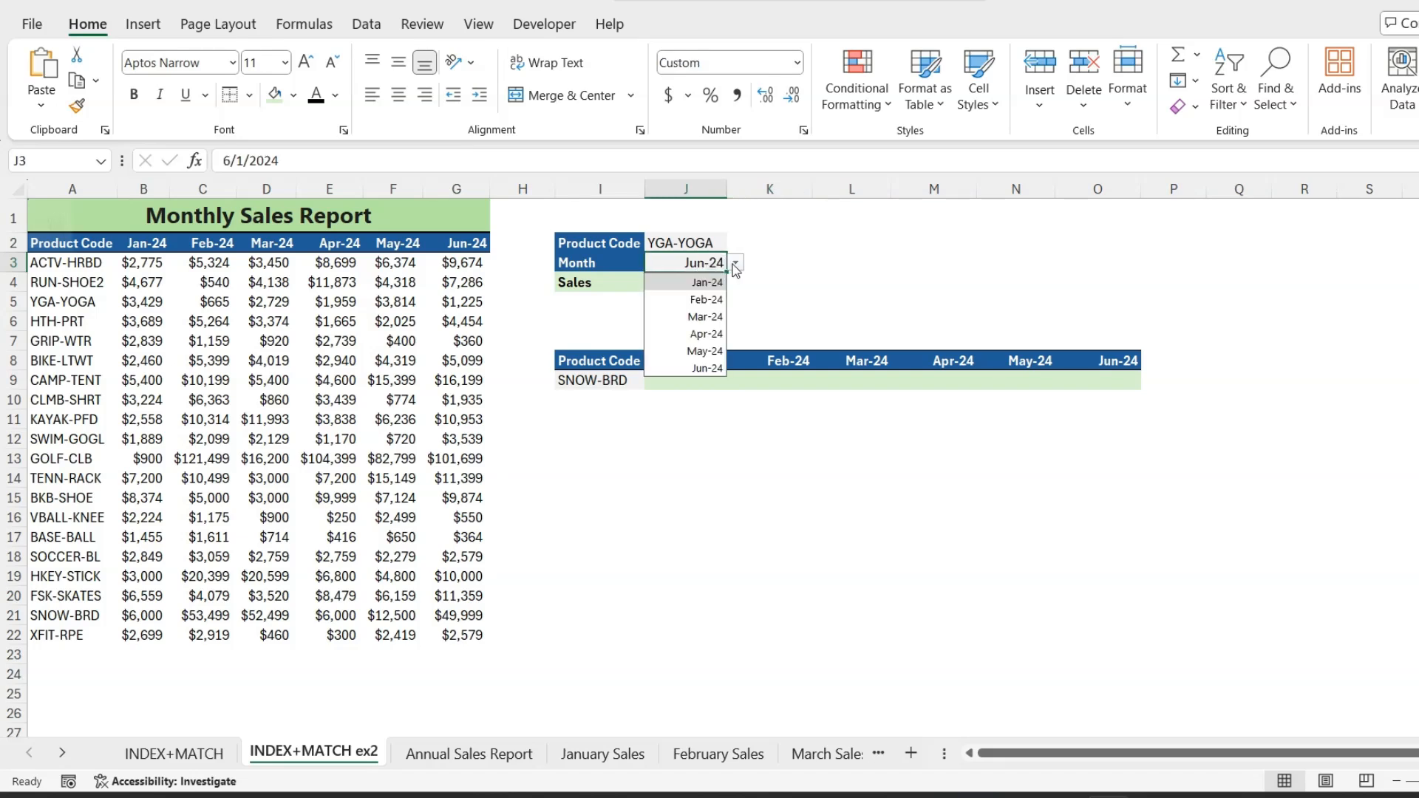
{"action": "left_click", "coordinate": [708, 282]}
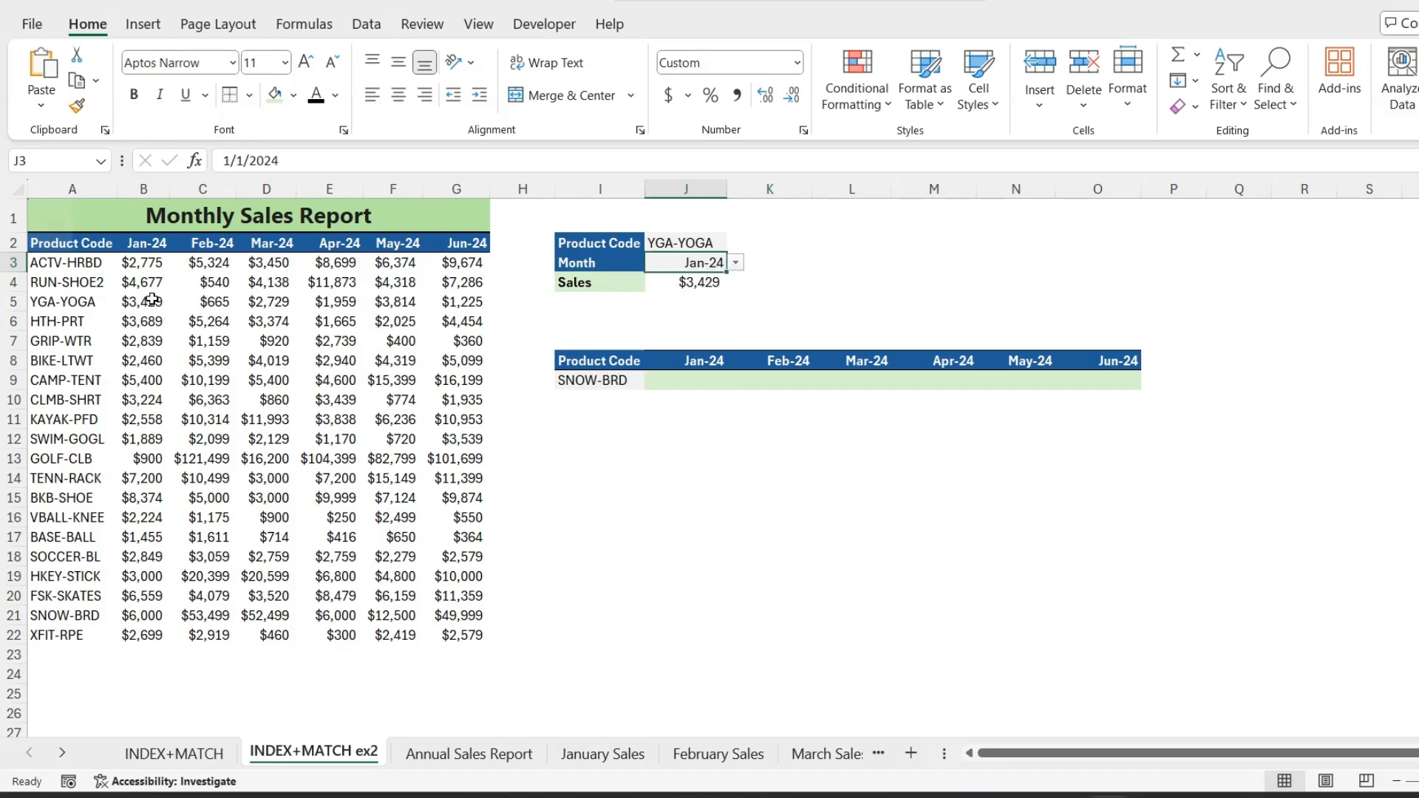
{"action": "left_click", "coordinate": [686, 289]}
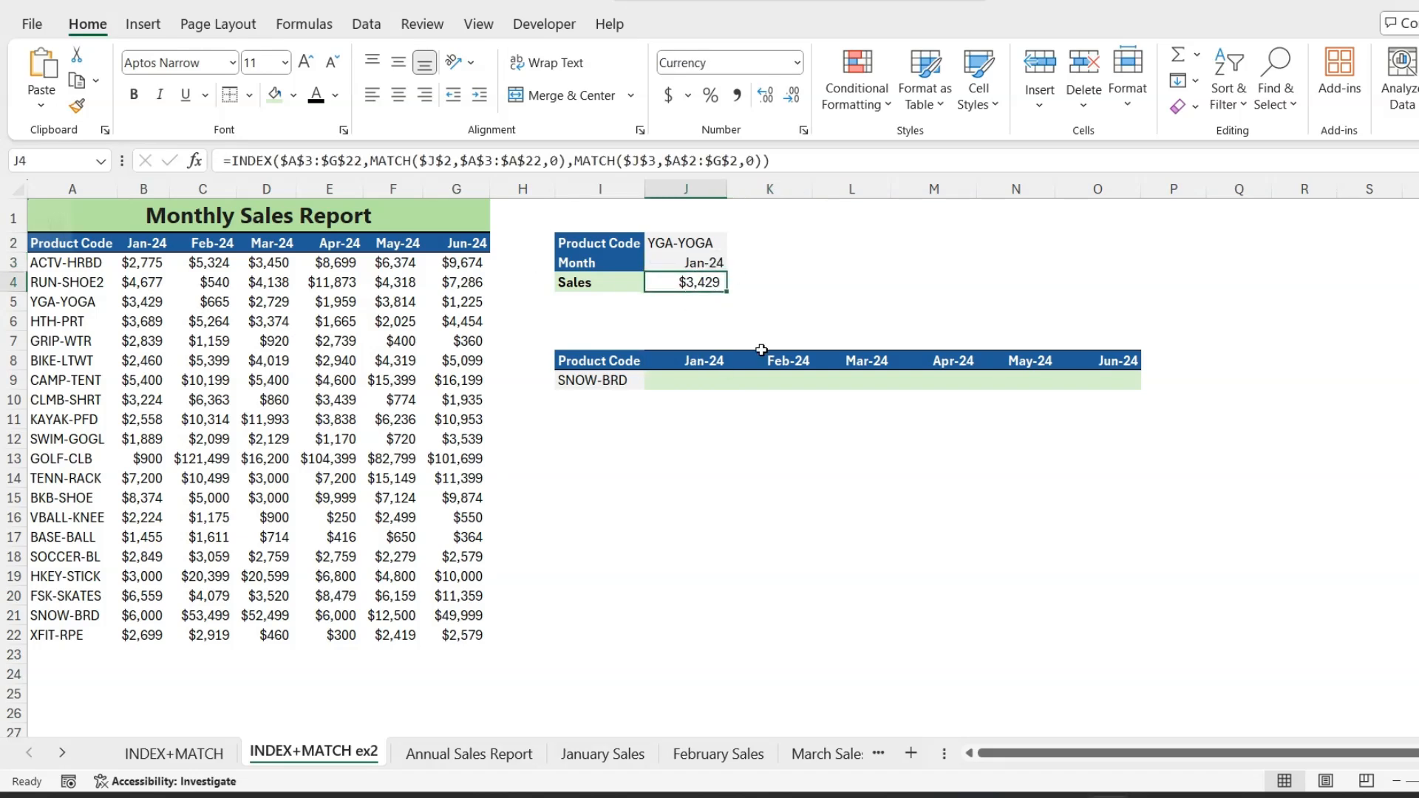
Step: Start an INDEX formula in J9, under Jan-24 in the second lookup table, with $B$3:$G$22 as its absolute array
{"action": "left_click", "coordinate": [684, 419]}
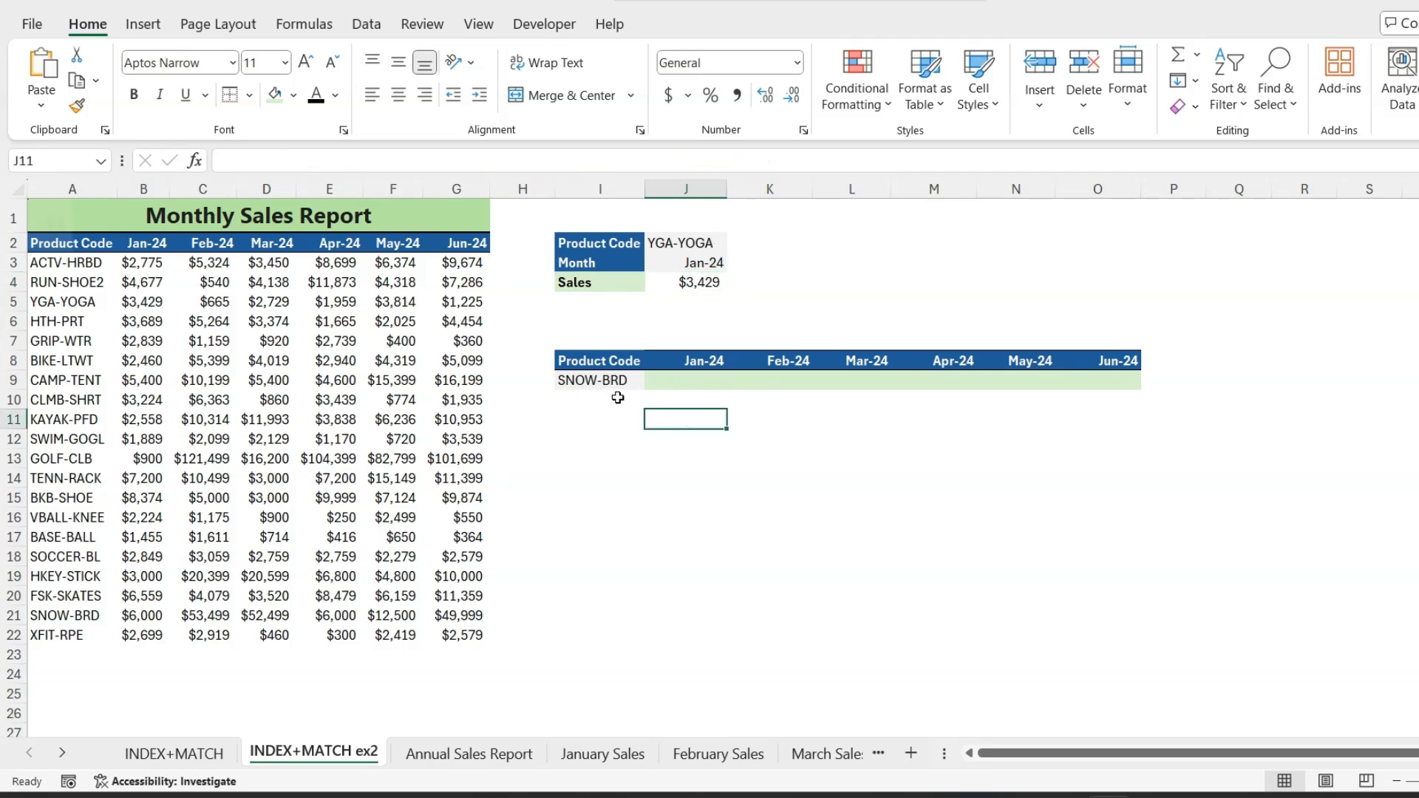
{"action": "left_click", "coordinate": [675, 381]}
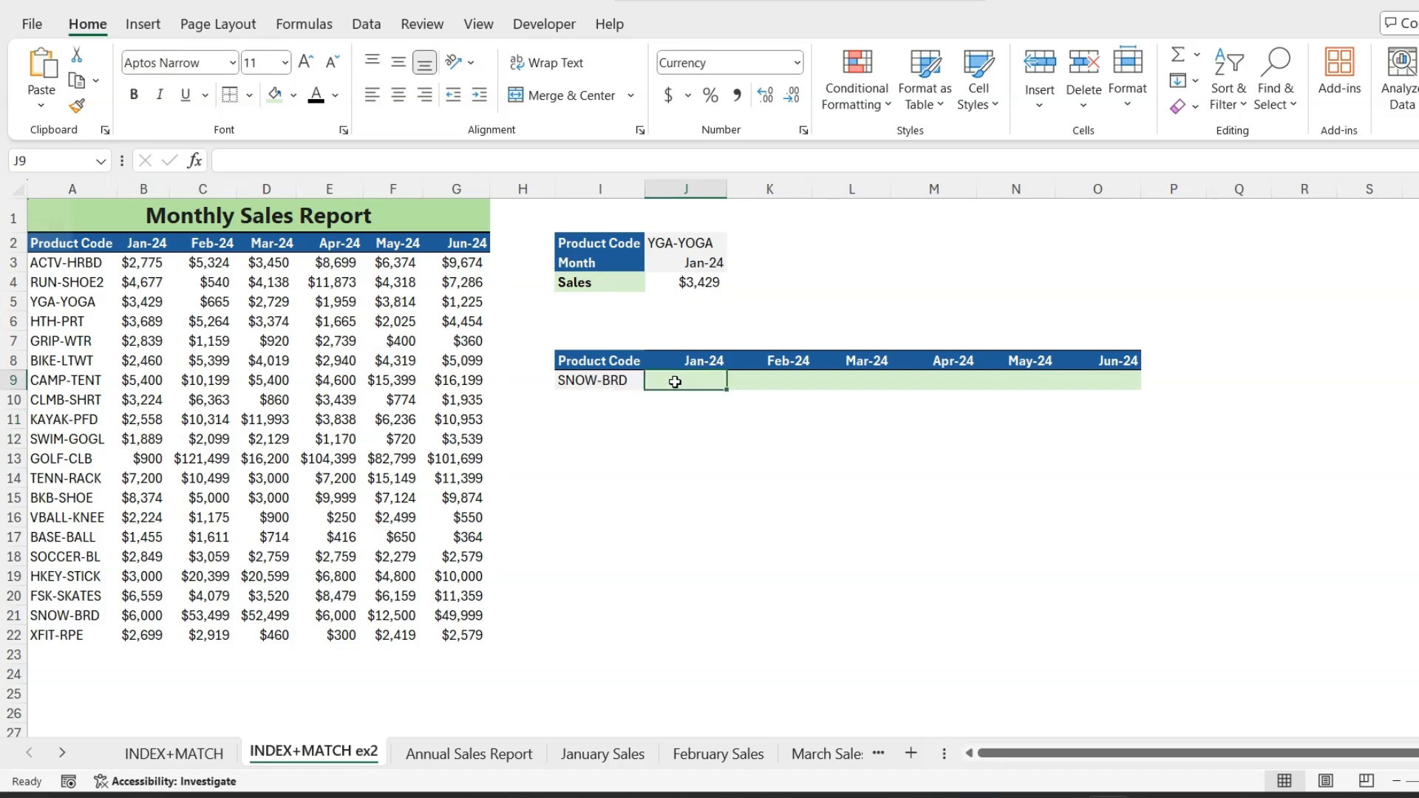
{"action": "type", "text": "=INDEX("}
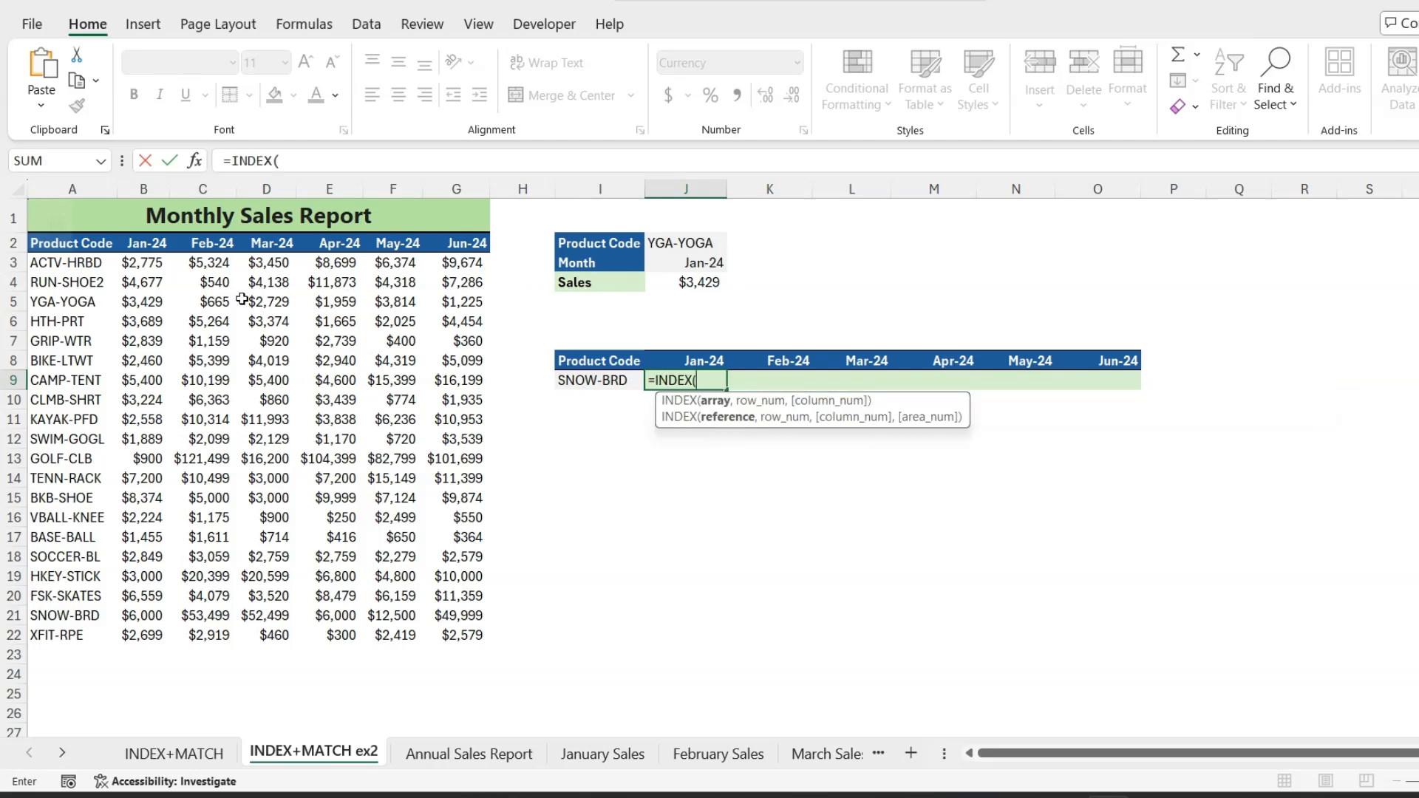
{"action": "left_click_drag", "start_coordinate": [139, 264], "coordinate": [497, 609]}
{"action": "key", "text": "F4"}
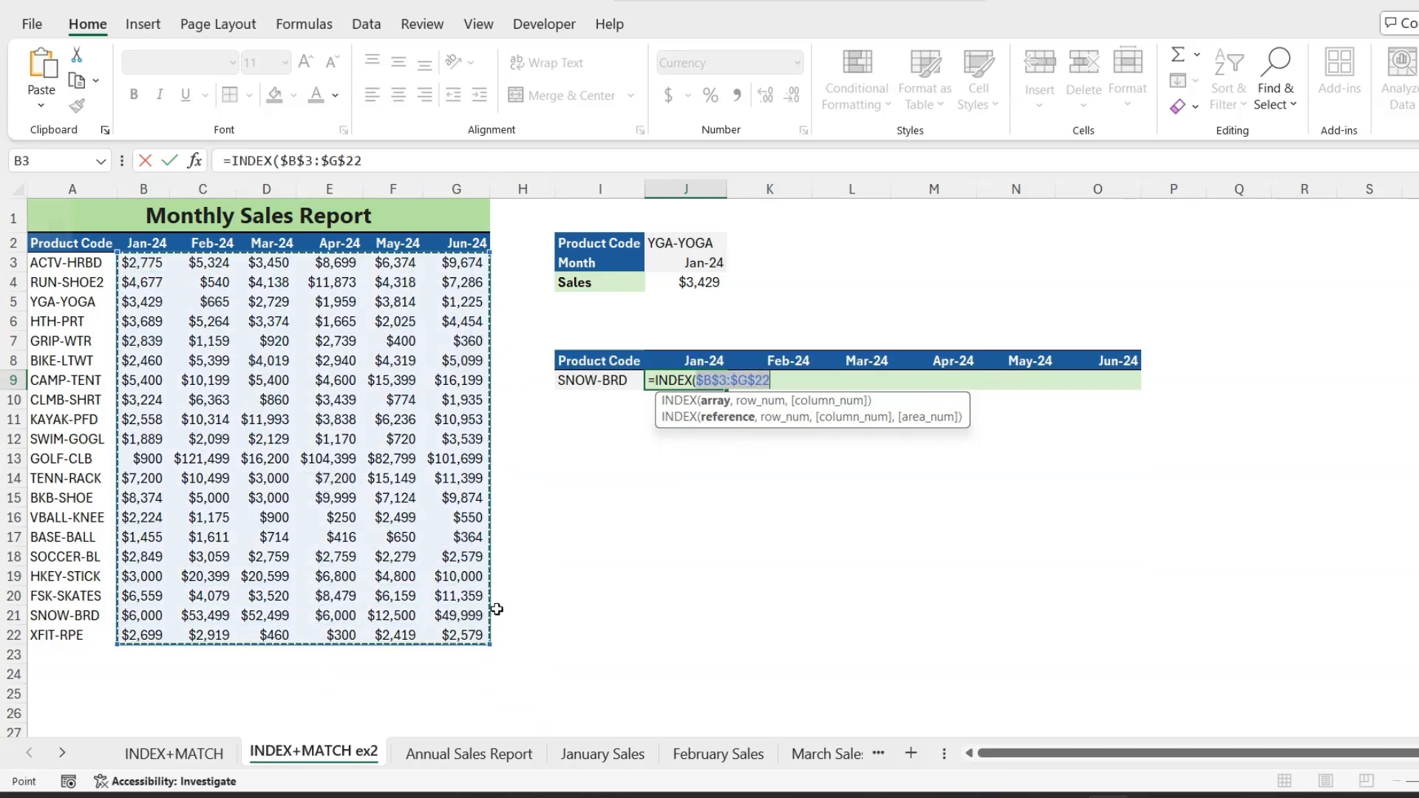
{"action": "type", "text": ","}
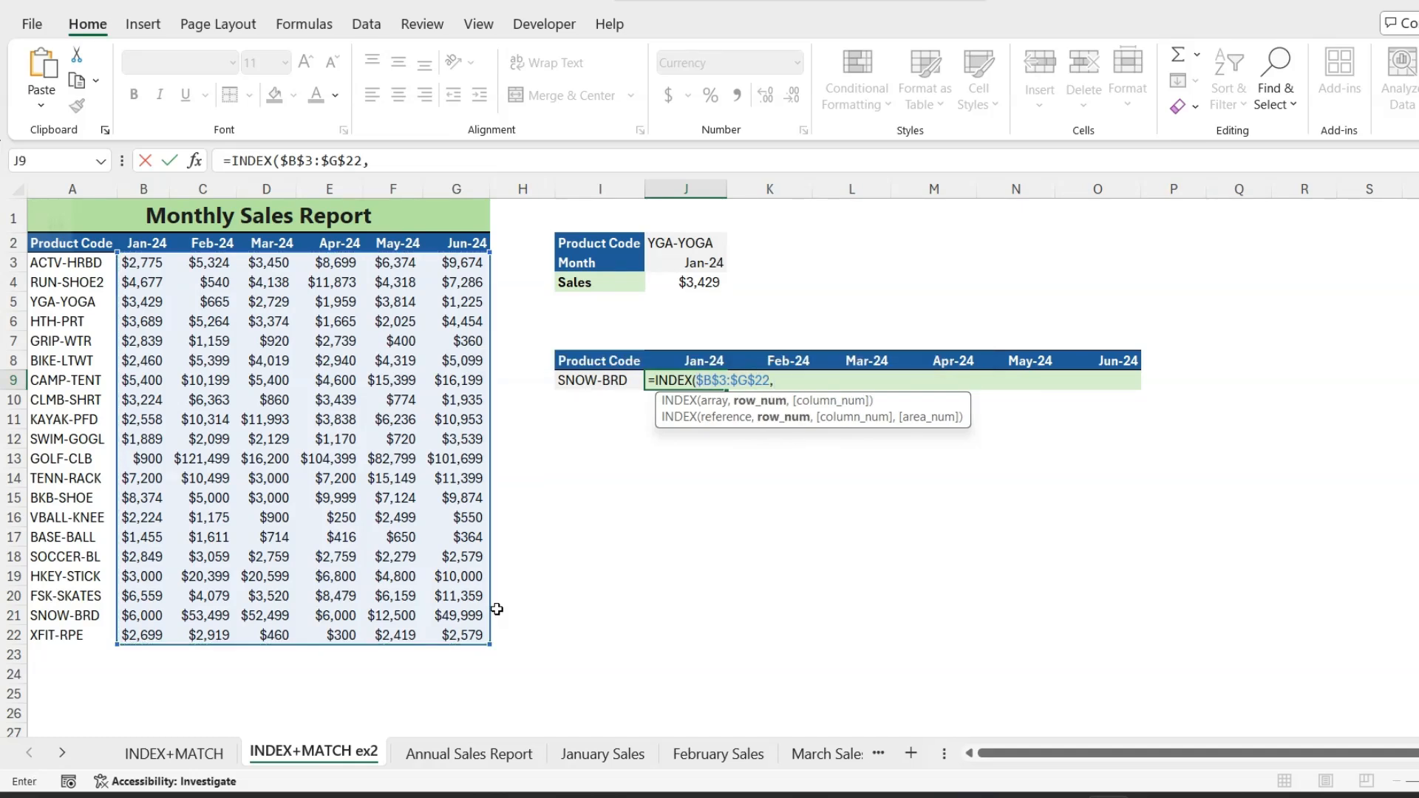
Step: Add a MATCH row number to the J9 formula that finds product code $I$9 in $A$3:$A$22 with match type 0
{"action": "type", "text": "ma"}
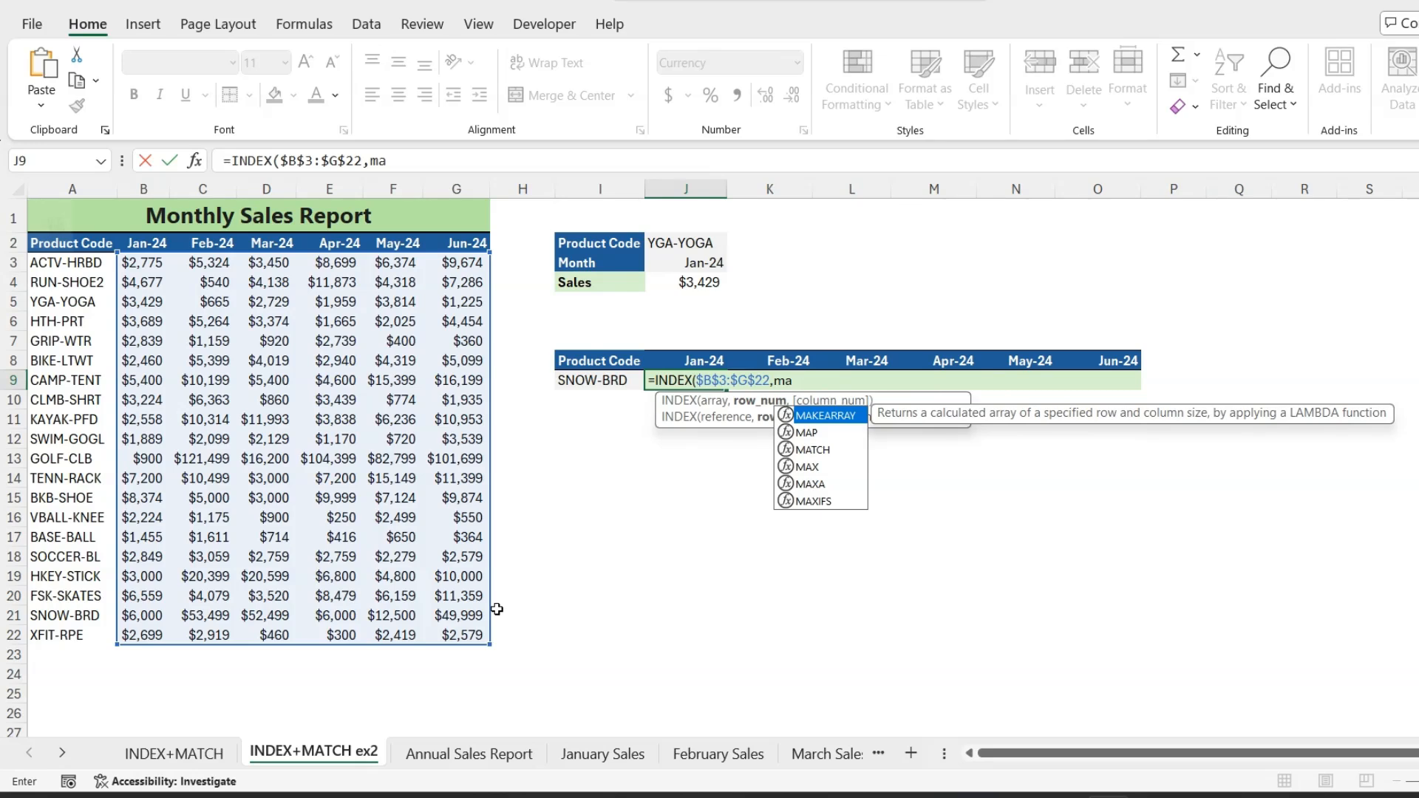
{"action": "key", "text": "Down"}
{"action": "key", "text": "Down"}
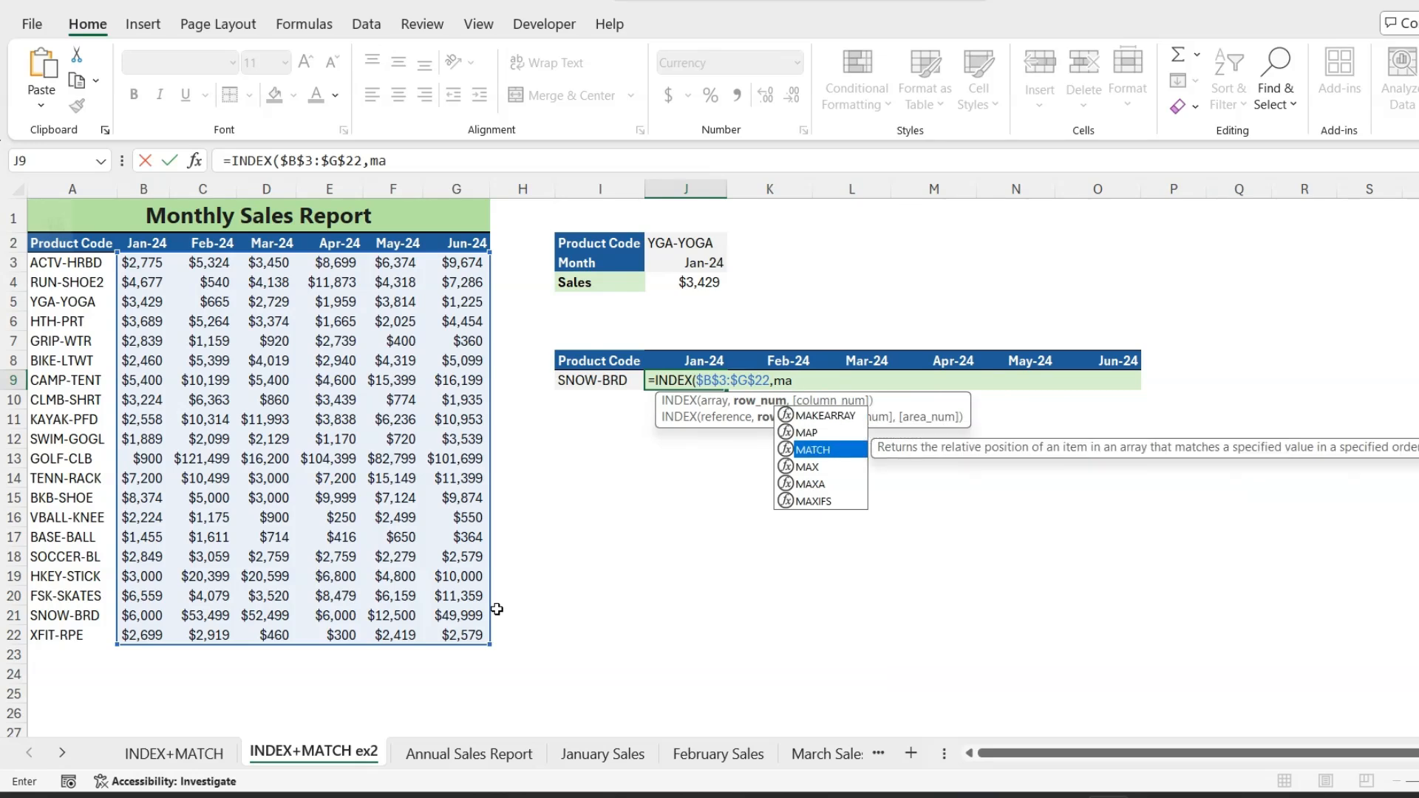
{"action": "key", "text": "Tab"}
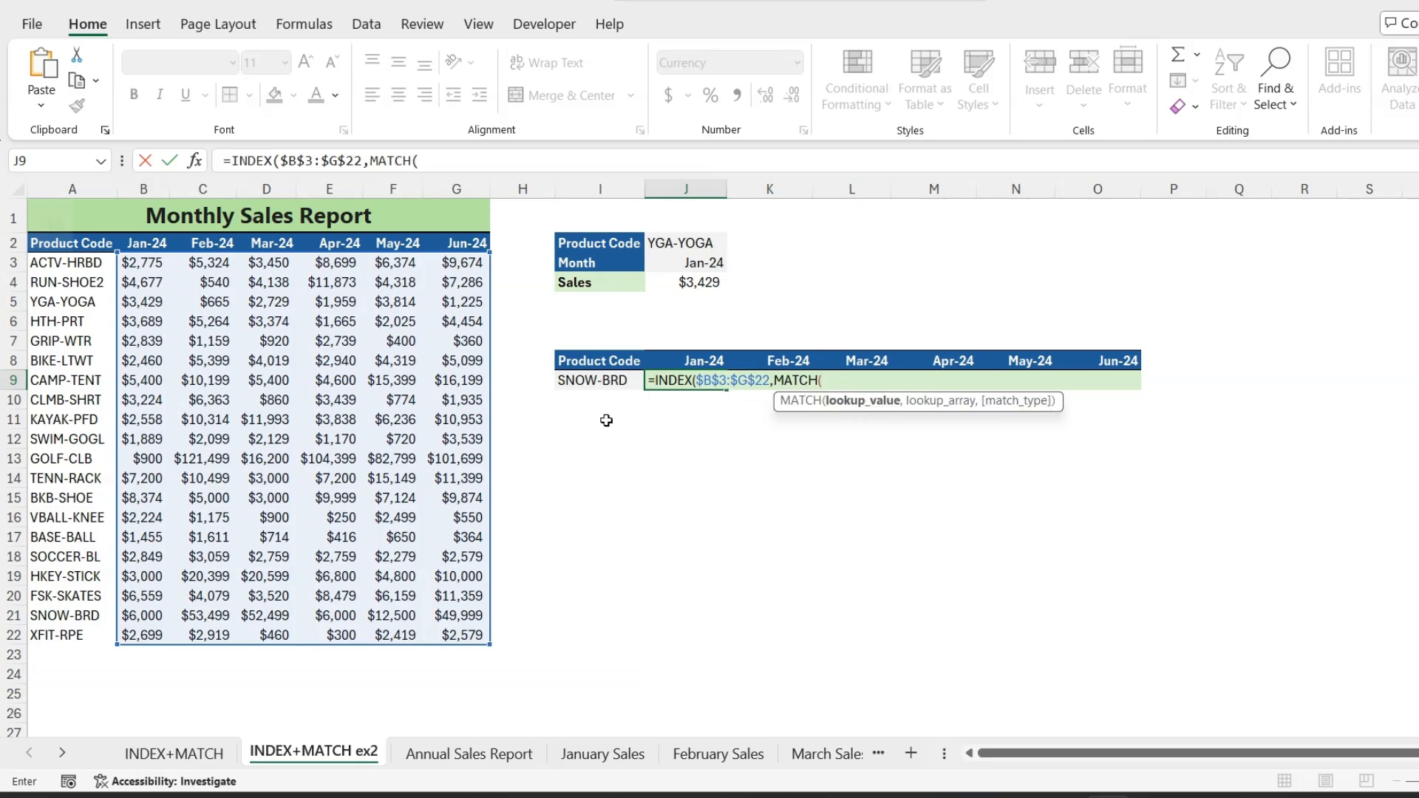
{"action": "left_click", "coordinate": [586, 380]}
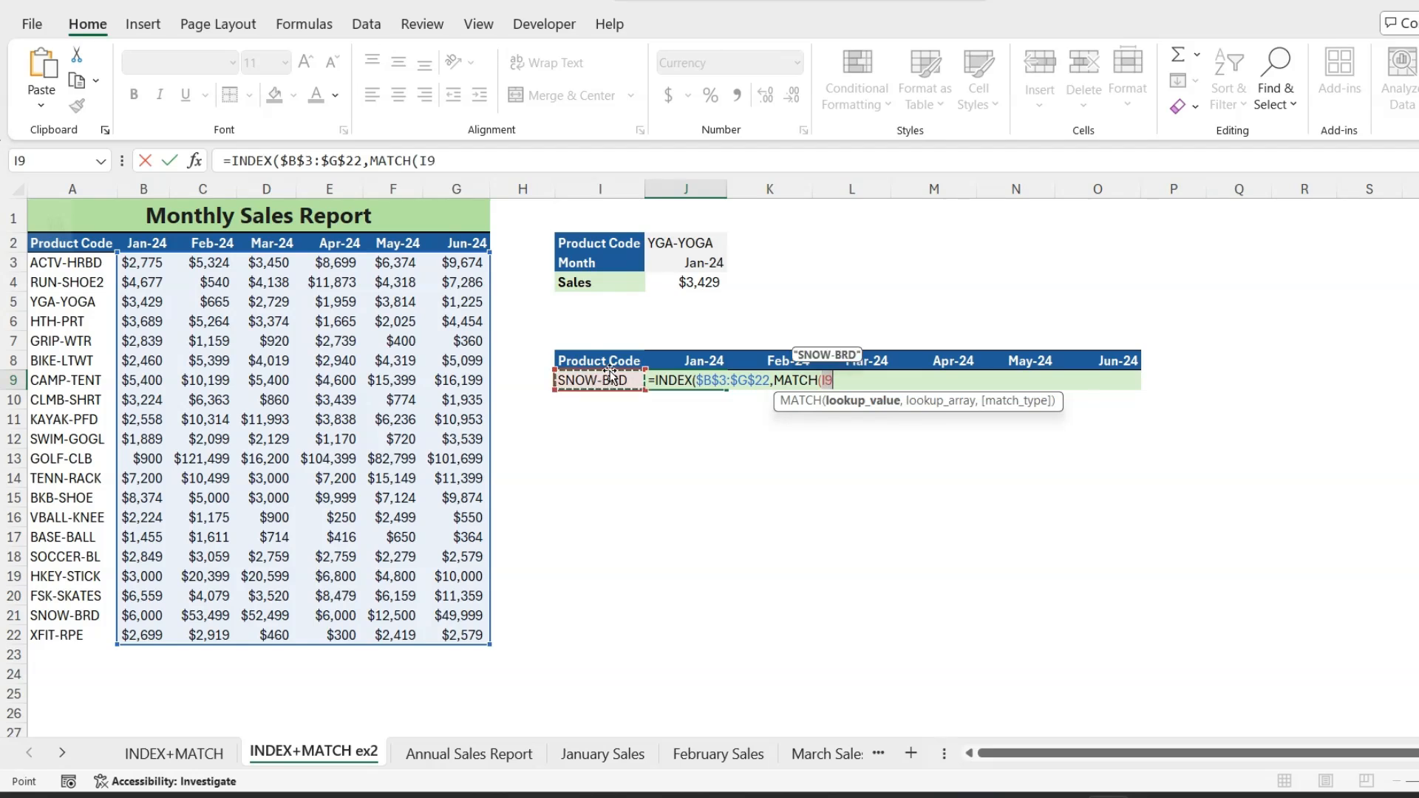
{"action": "key", "text": "F4"}
{"action": "type", "text": ","}
{"action": "left_click", "coordinate": [92, 264]}
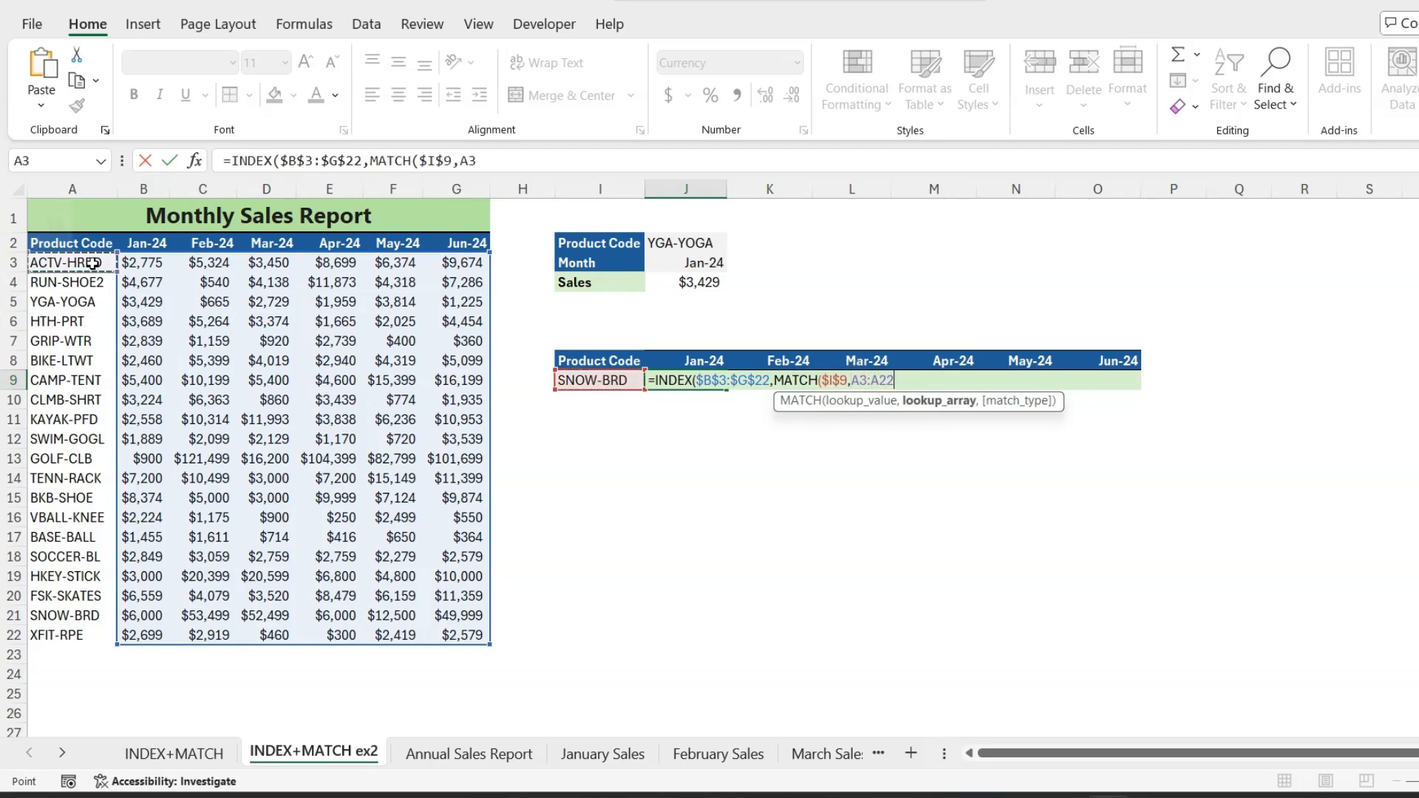
{"action": "key", "text": "ctrl+shift+Down"}
{"action": "key", "text": "F4"}
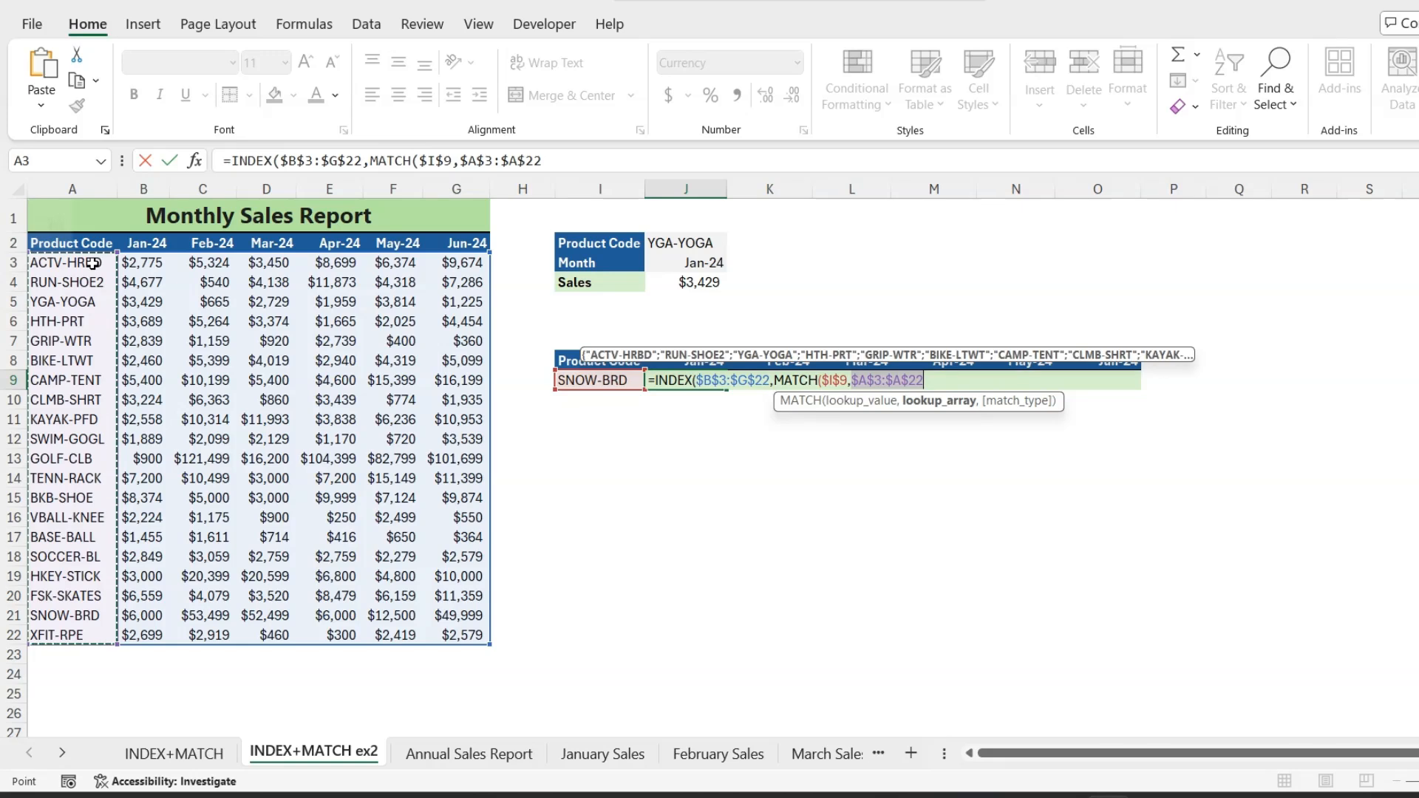
{"action": "type", "text": ",0)"}
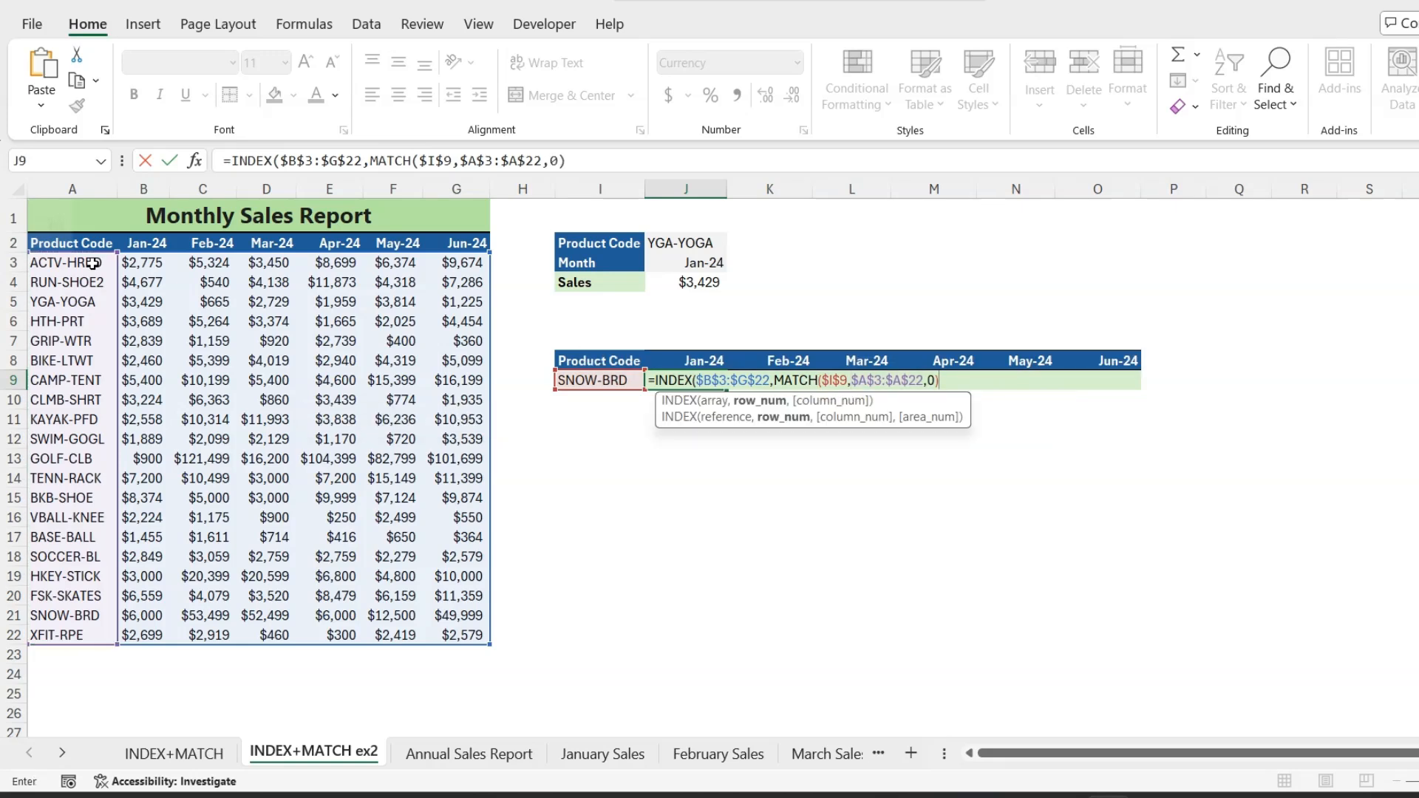
Step: Begin a second MATCH as the J9 formula's column number, using month header J$8 with only its row locked as the lookup value
{"action": "type", "text": ","}
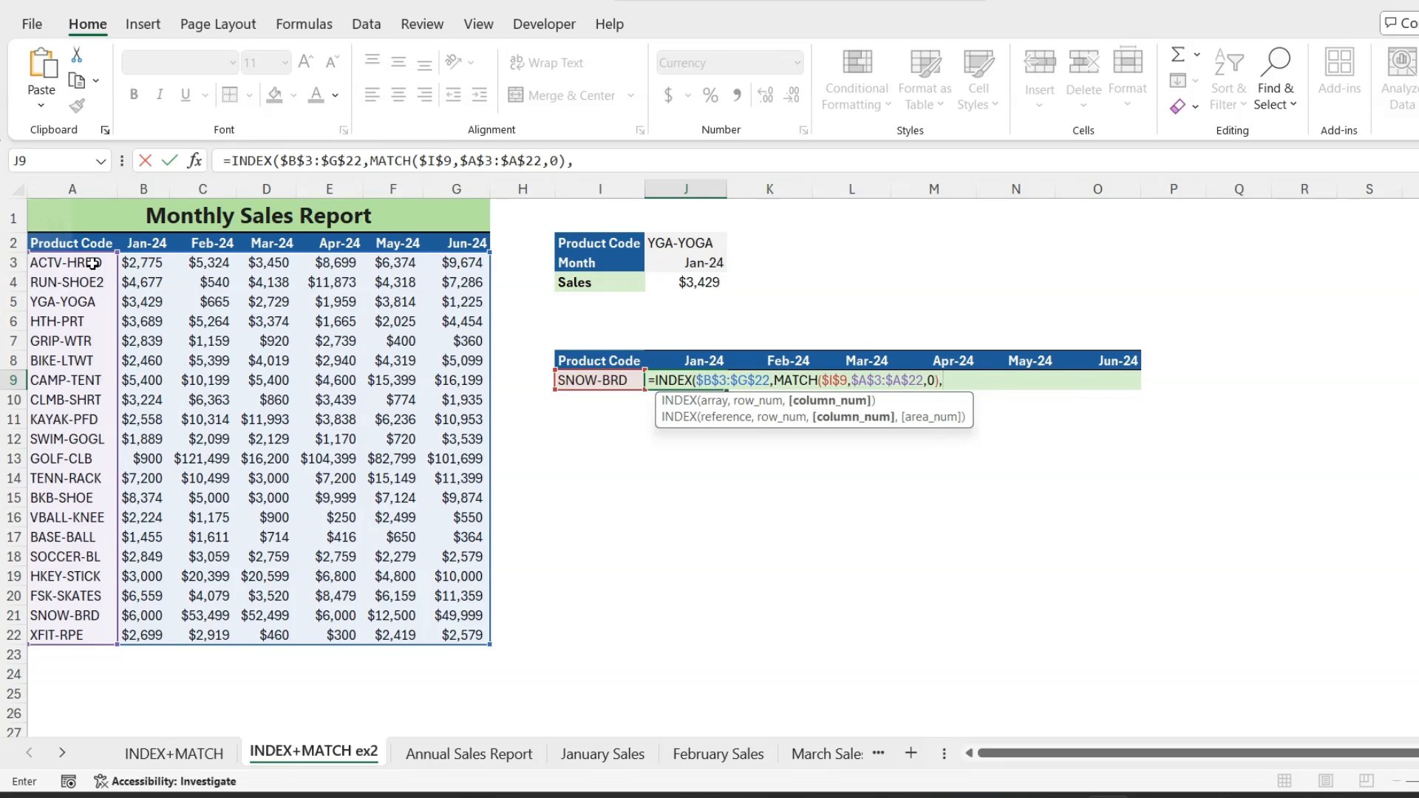
{"action": "type", "text": "m"}
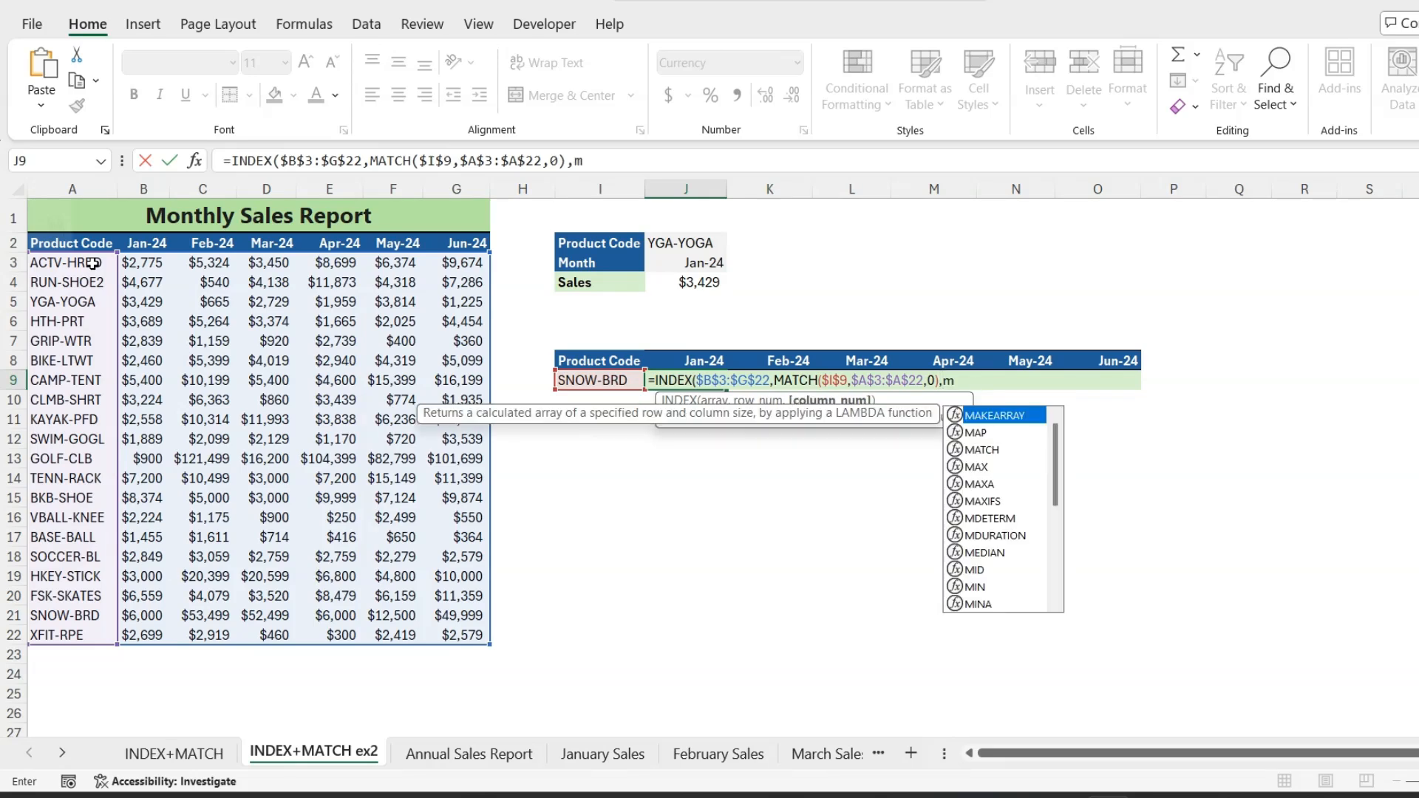
{"action": "key", "text": "Down"}
{"action": "key", "text": "Down"}
{"action": "key", "text": "Tab"}
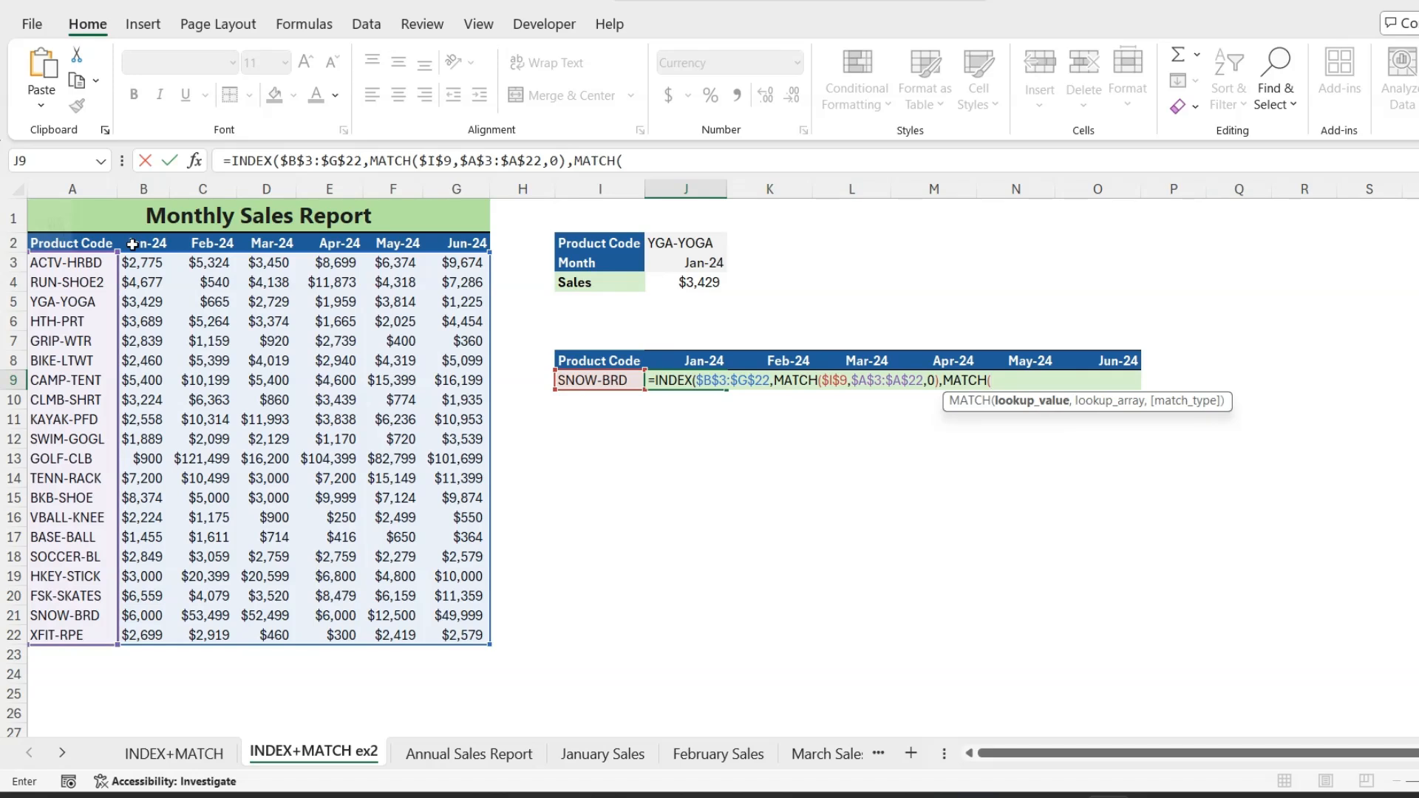
{"action": "left_click", "coordinate": [694, 361]}
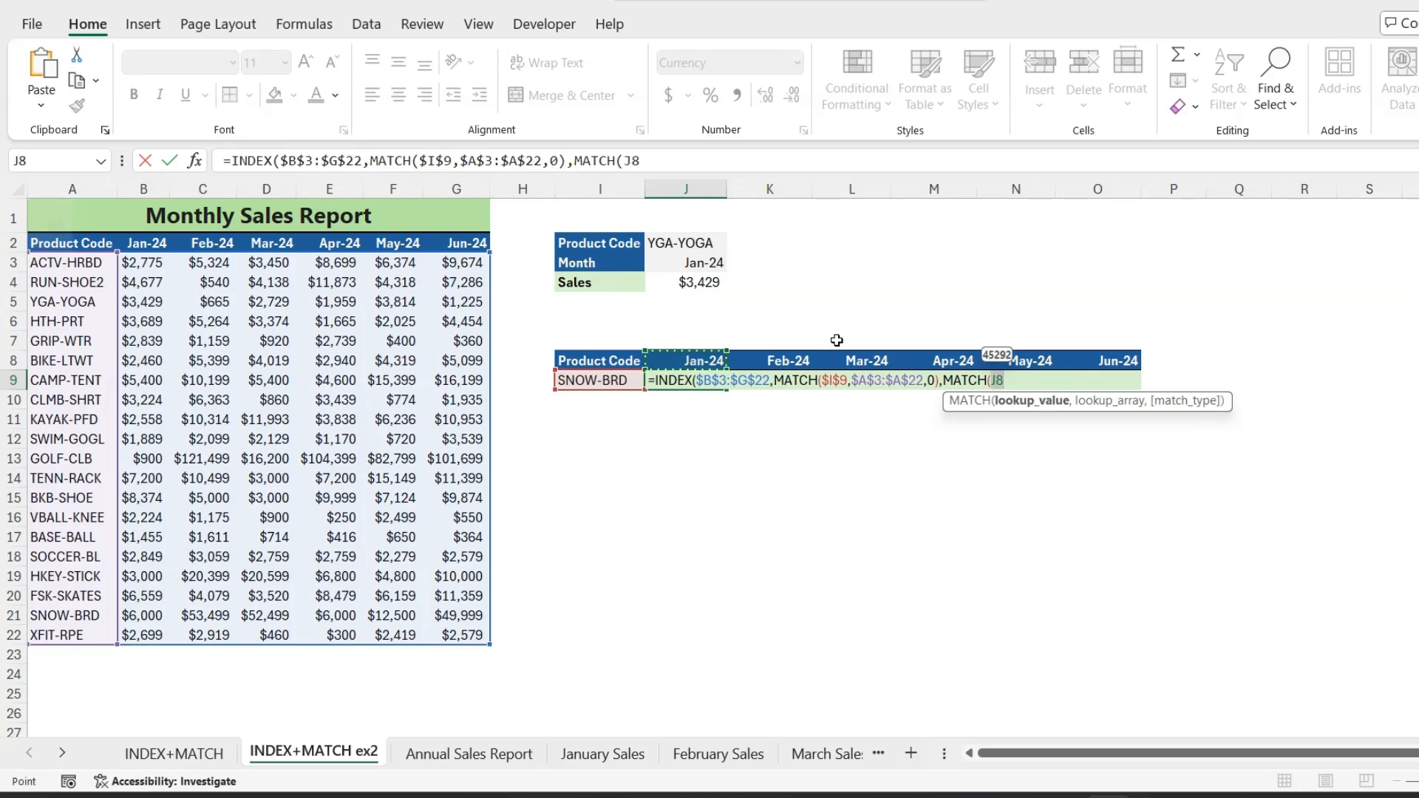
{"action": "key", "text": "F4"}
{"action": "key", "text": "F4"}
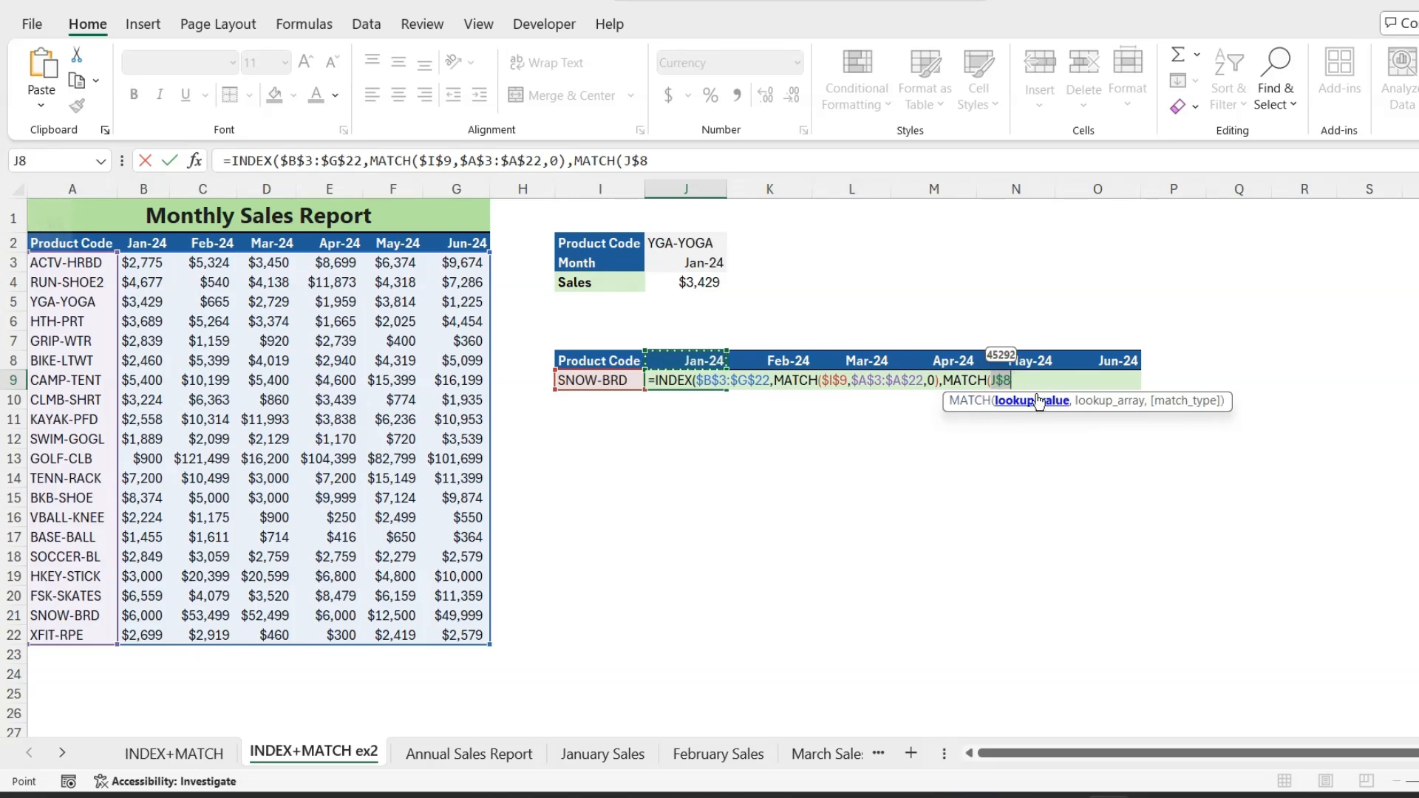
{"action": "type", "text": ","}
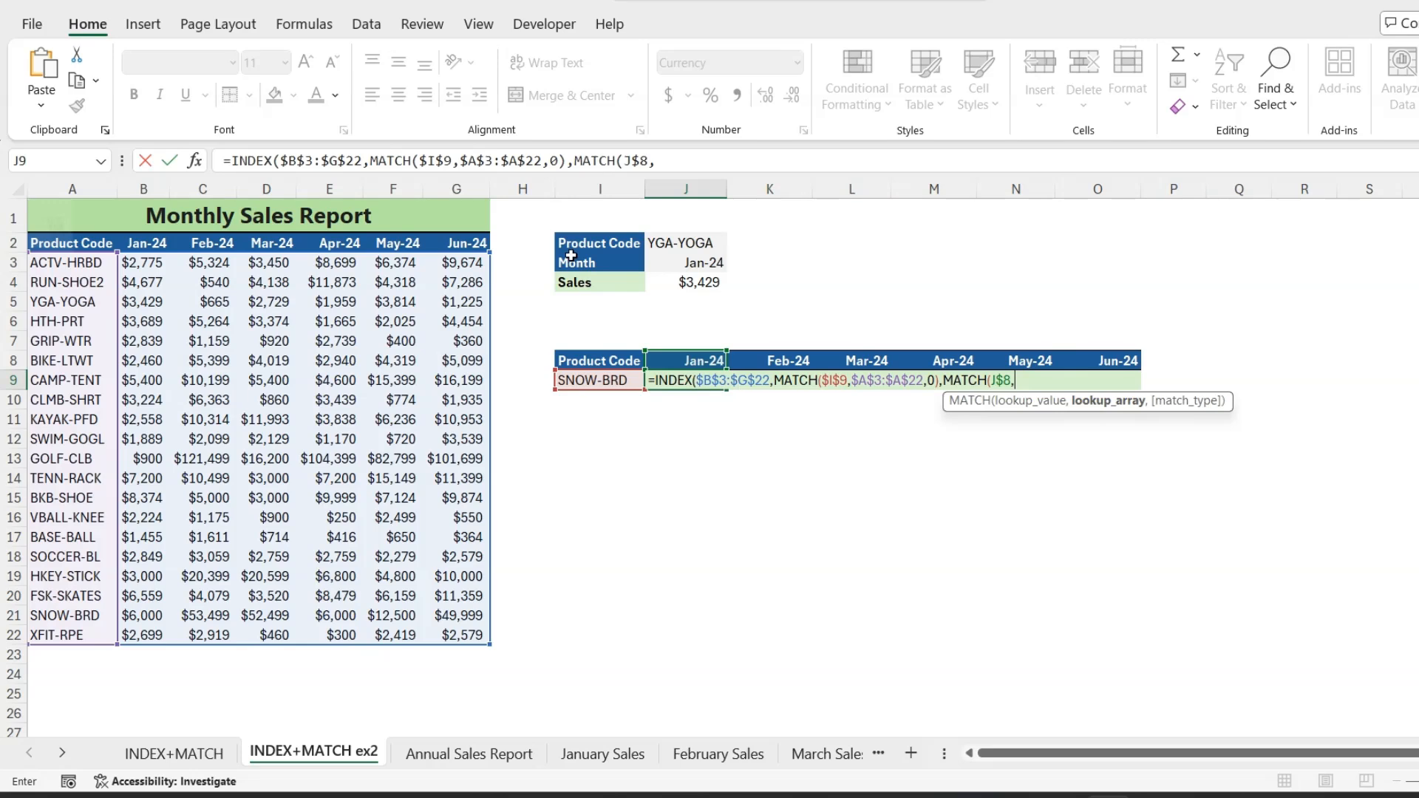
Step: Complete the J9 formula with lookup array $B$2:$G$2 and match type 0 for the column MATCH
{"action": "left_click", "coordinate": [154, 241]}
{"action": "key", "text": "ctrl+shift+Right"}
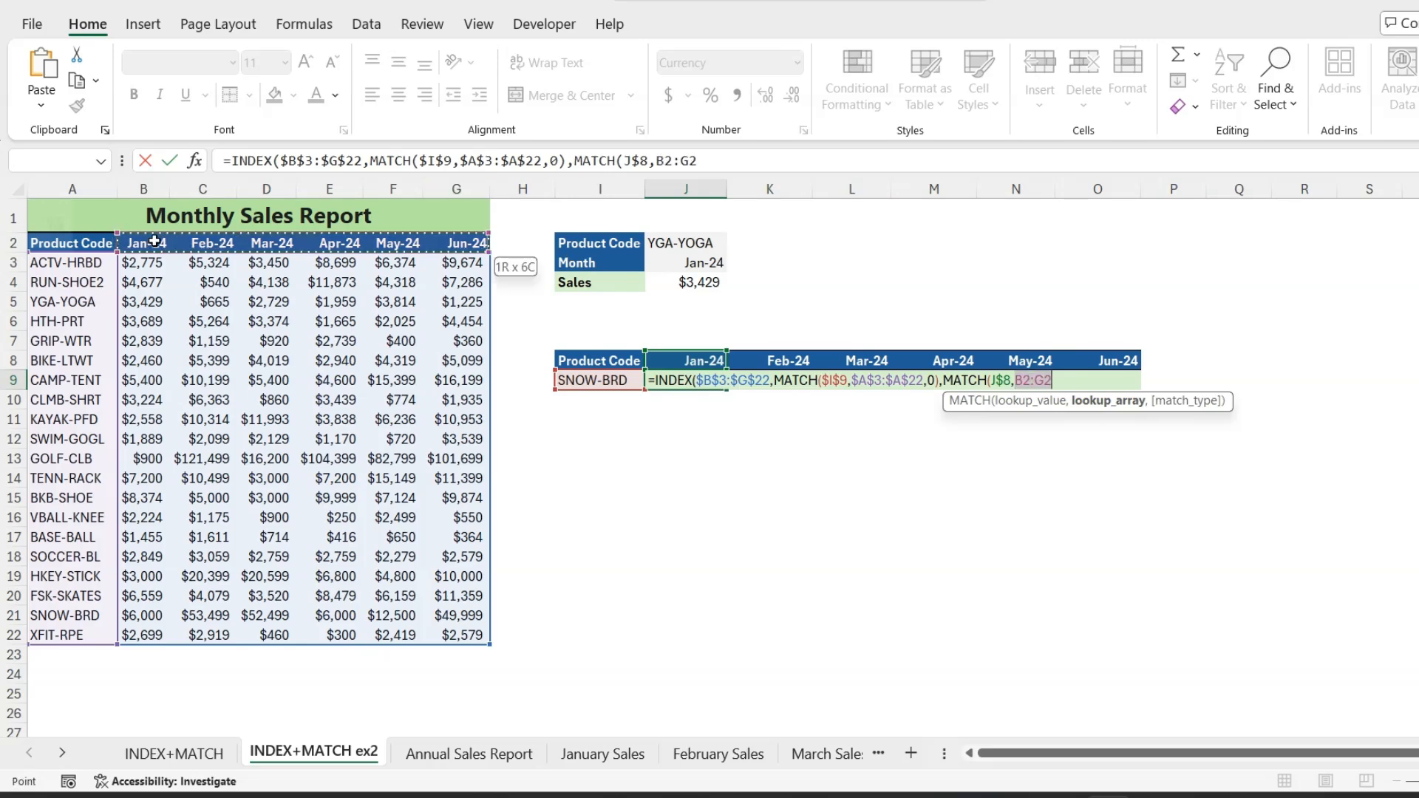
{"action": "key", "text": "F4"}
{"action": "type", "text": ",0)"}
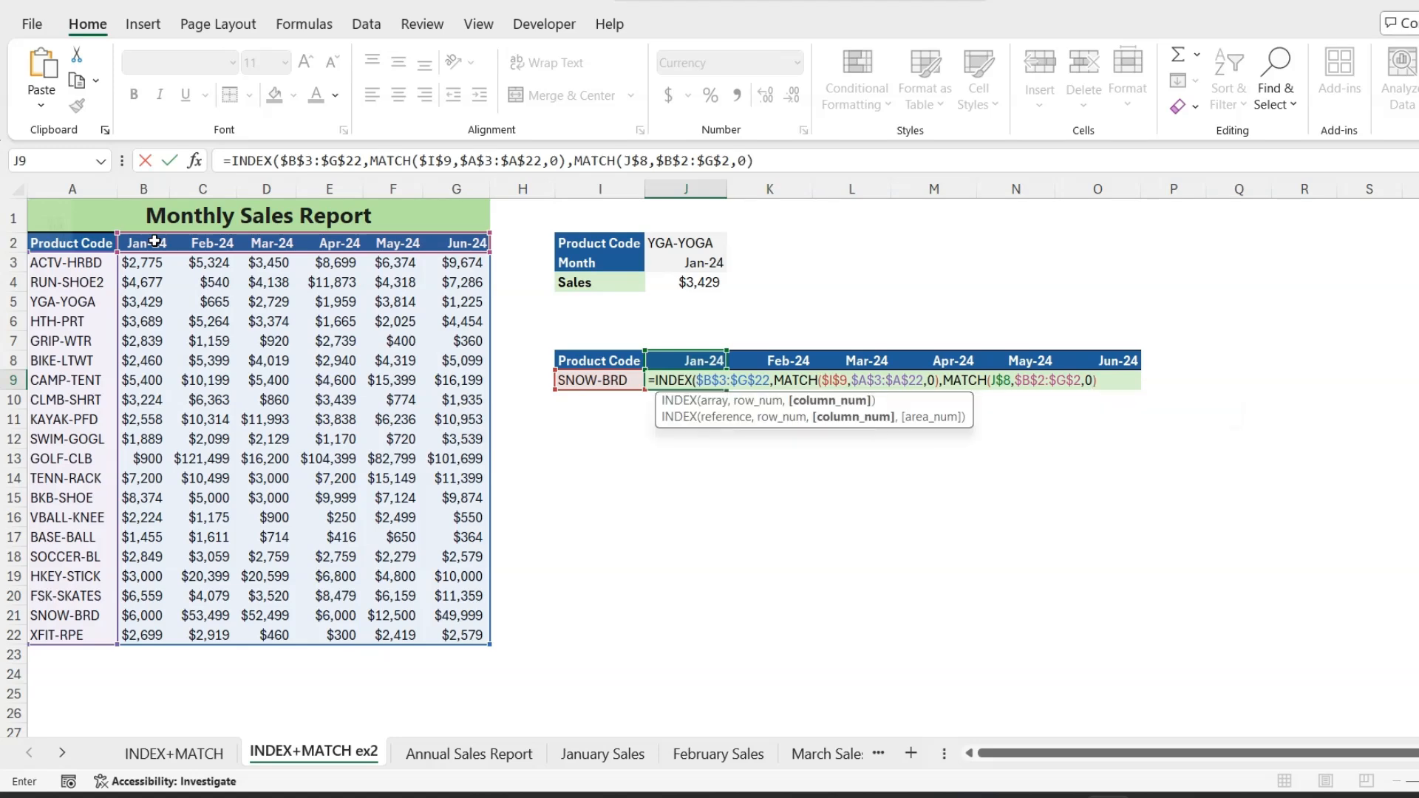
{"action": "type", "text": ")"}
{"action": "key", "text": "Return"}
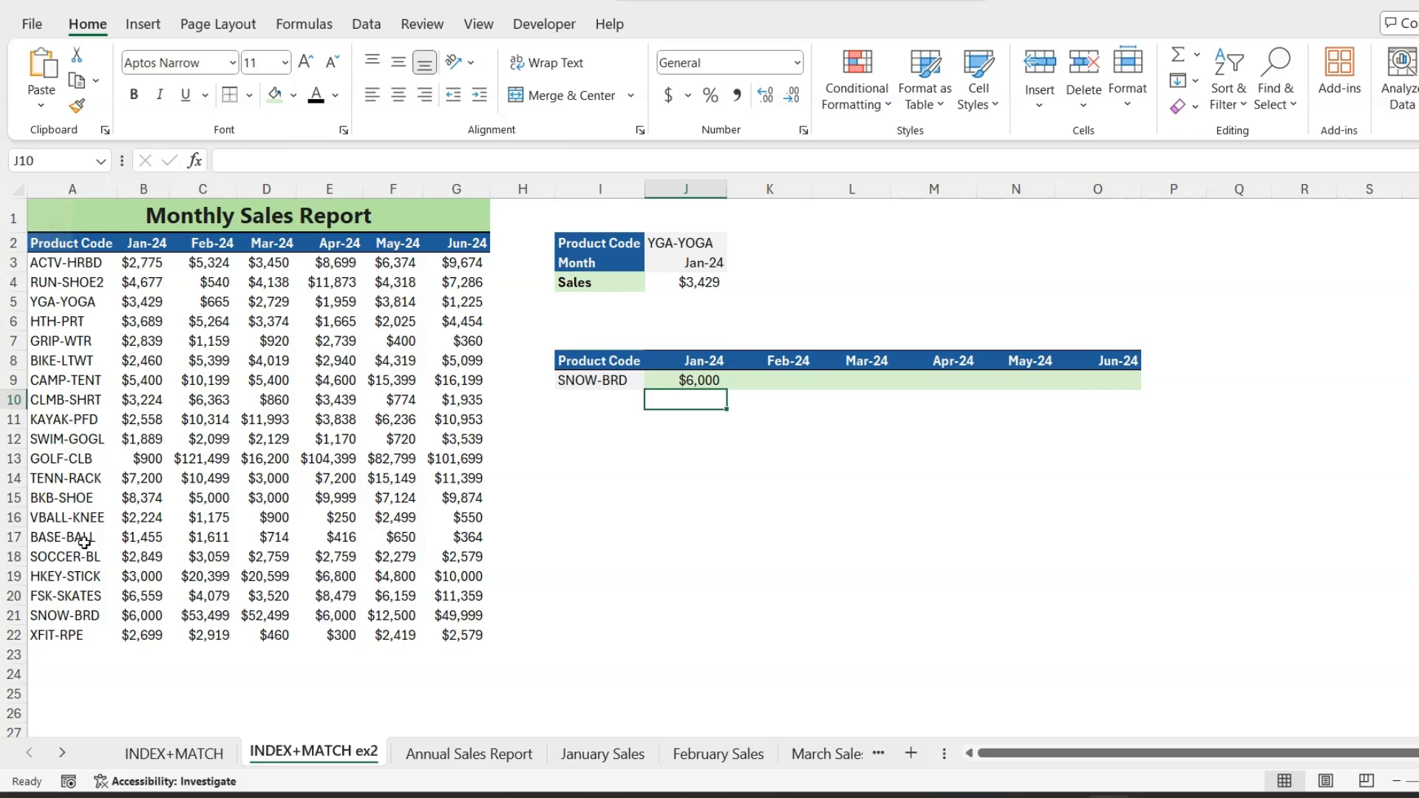
Step: Check the SNOW-BRD row in the report, and fill the J9 formula across through O9
{"action": "left_click", "coordinate": [84, 615]}
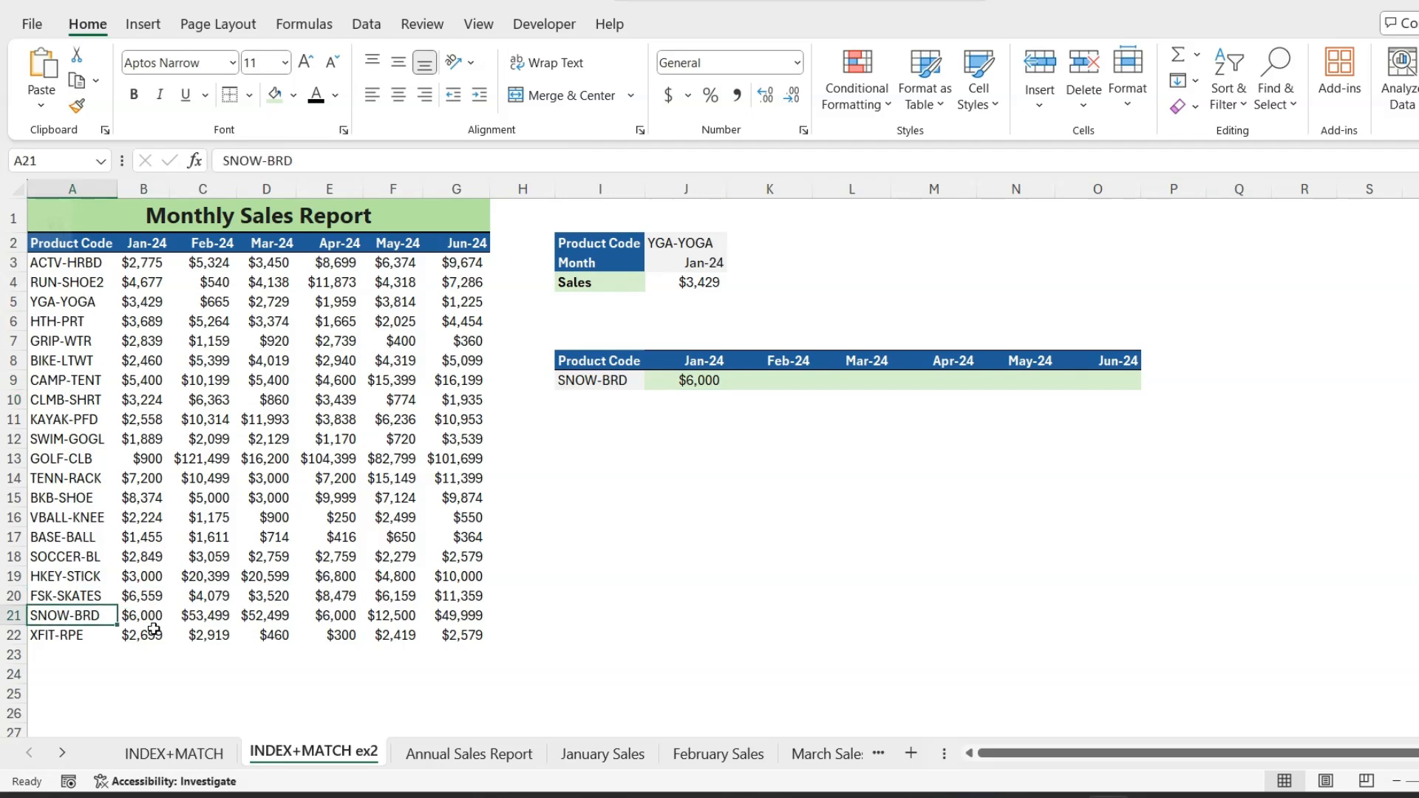
{"action": "left_click", "coordinate": [706, 383]}
{"action": "left_click_drag", "start_coordinate": [725, 394], "coordinate": [1138, 362]}
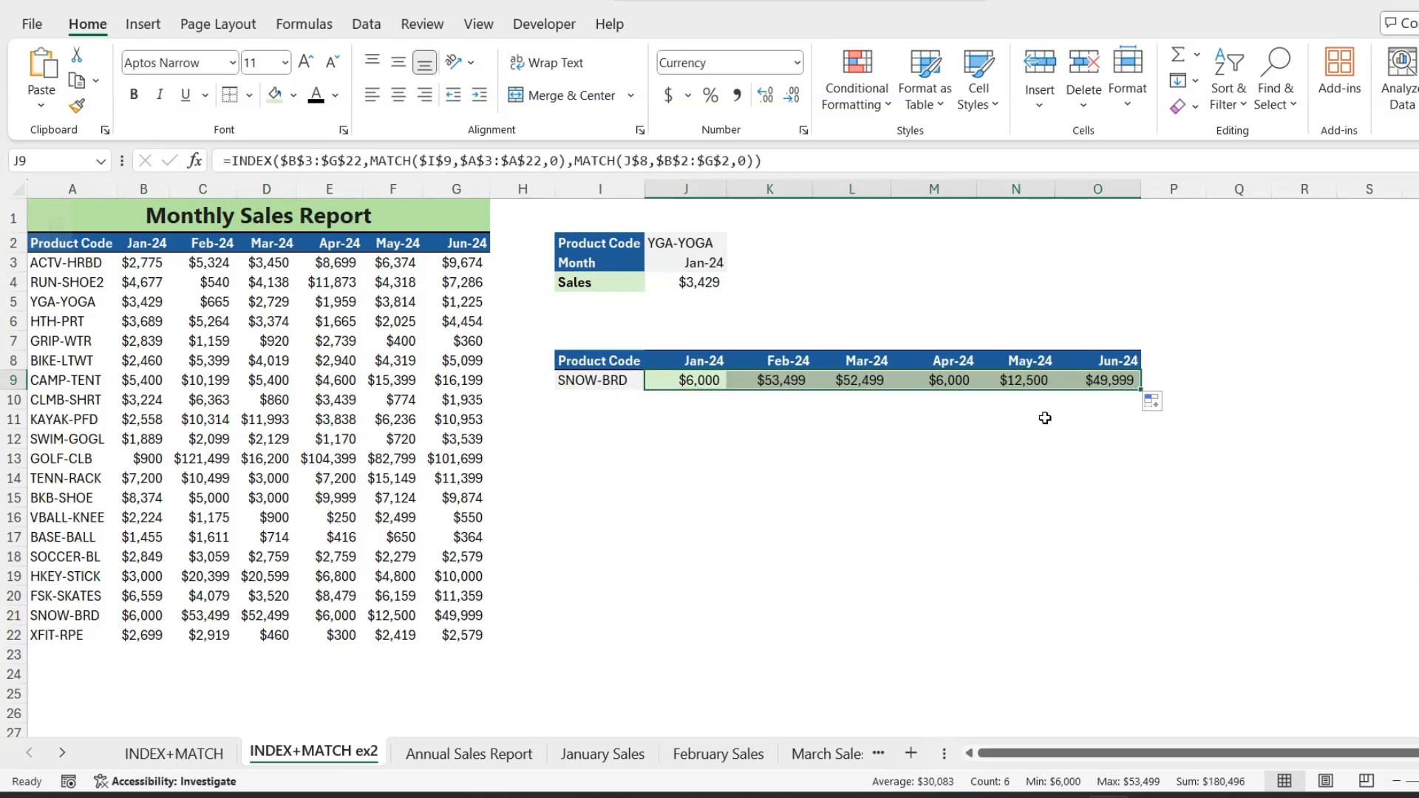
Step: Change the product code in I9 to ACTV-HRBD and compare the monthly results with its row in the report
{"action": "left_click", "coordinate": [617, 386]}
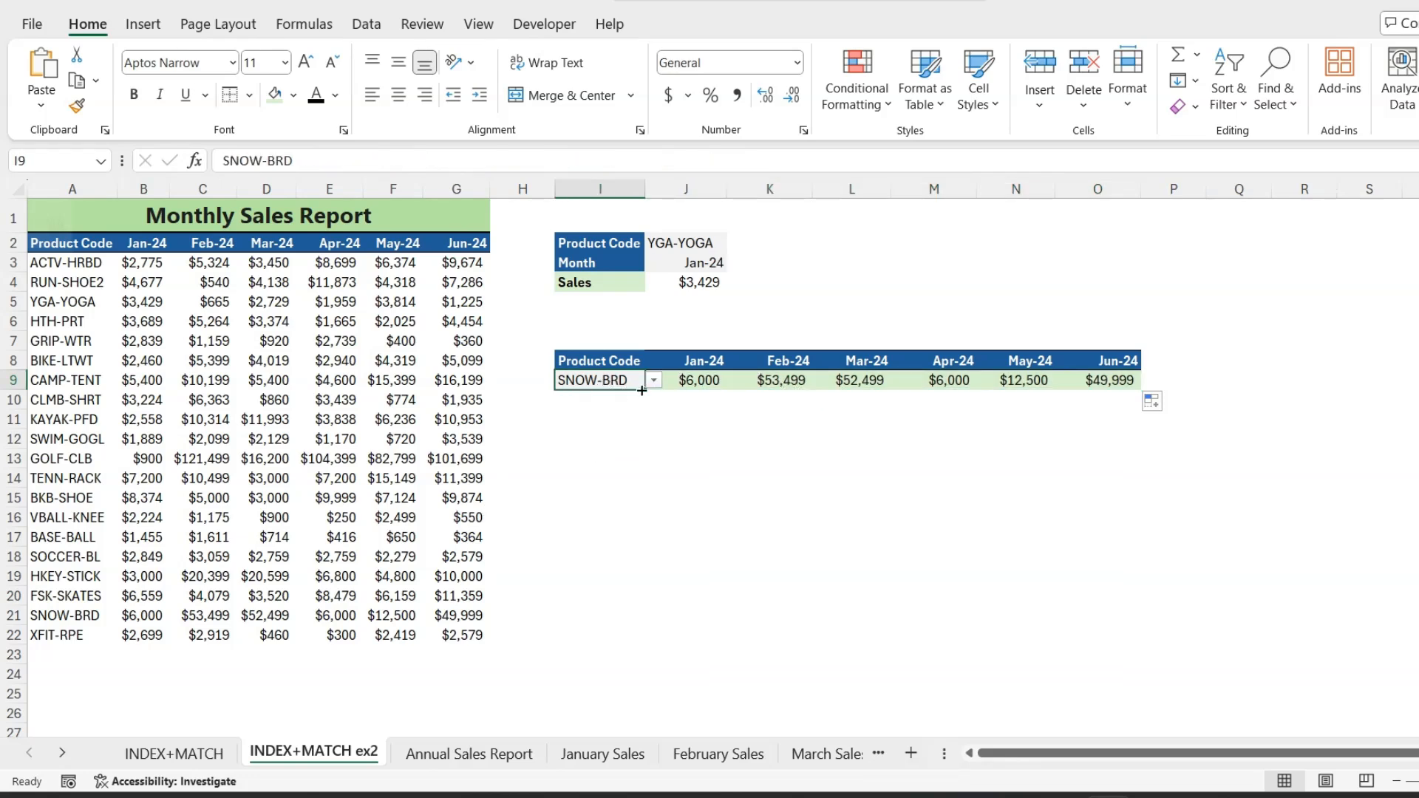
{"action": "left_click", "coordinate": [654, 381]}
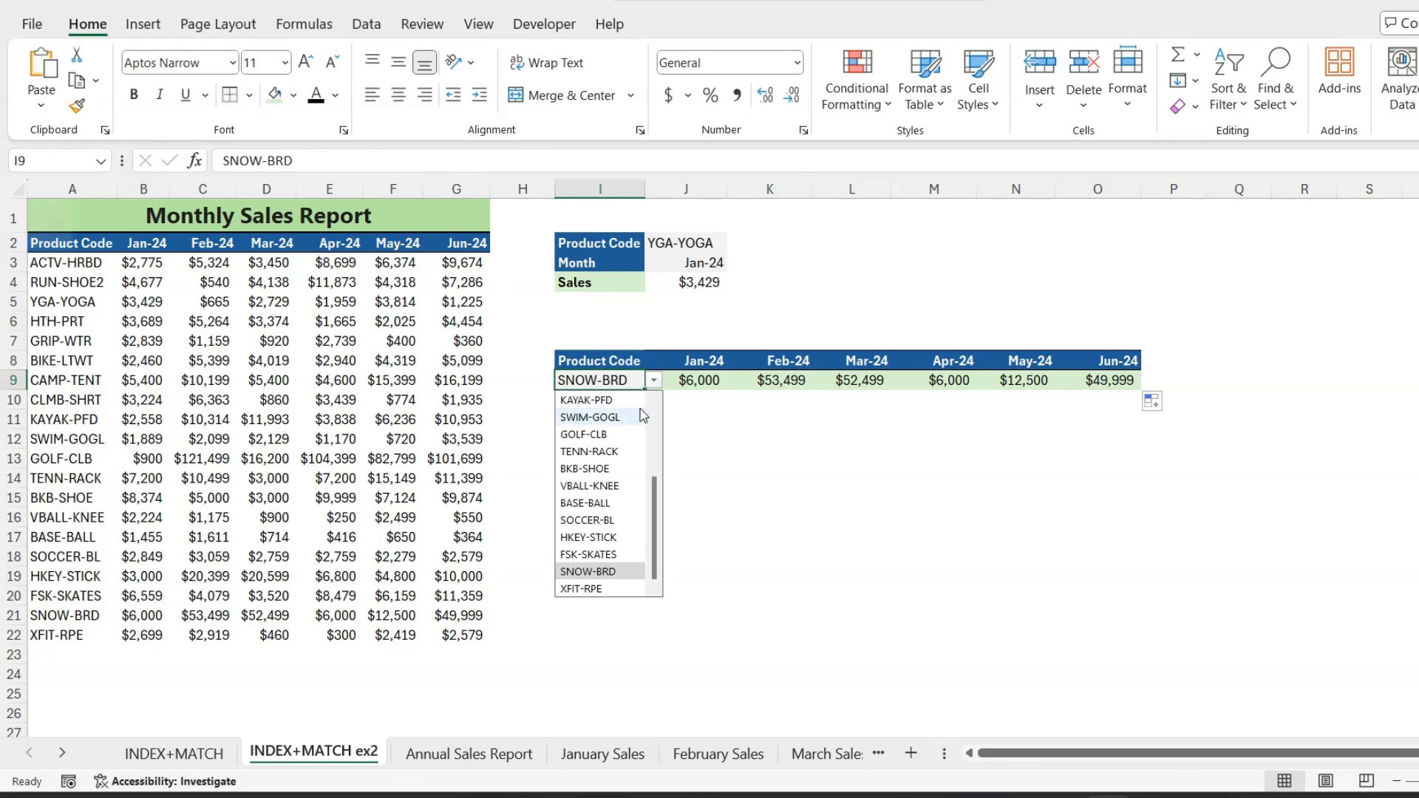
{"action": "scroll", "coordinate": [606, 417], "scroll_direction": "up", "scroll_amount": 3}
{"action": "left_click", "coordinate": [606, 400]}
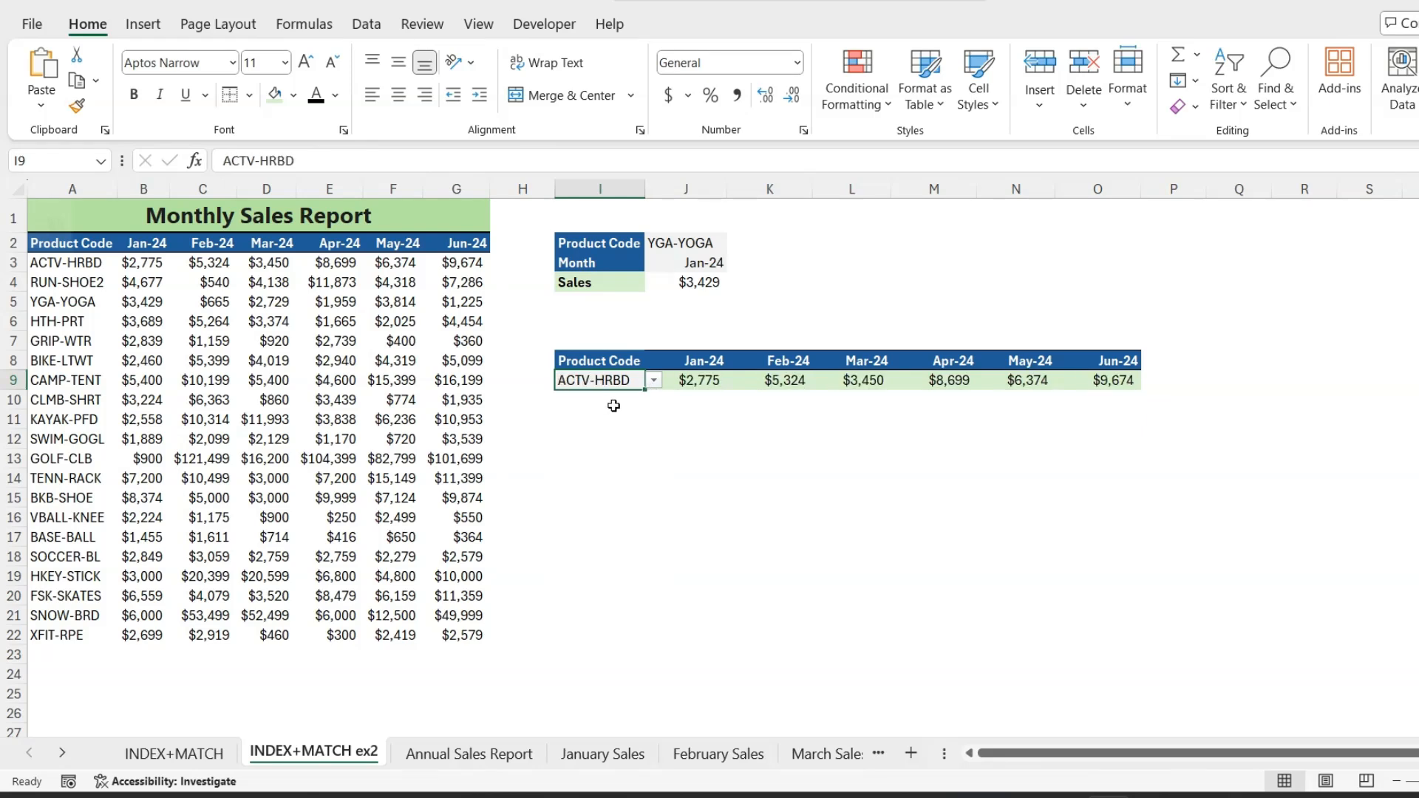
{"action": "left_click_drag", "start_coordinate": [167, 261], "coordinate": [460, 265]}
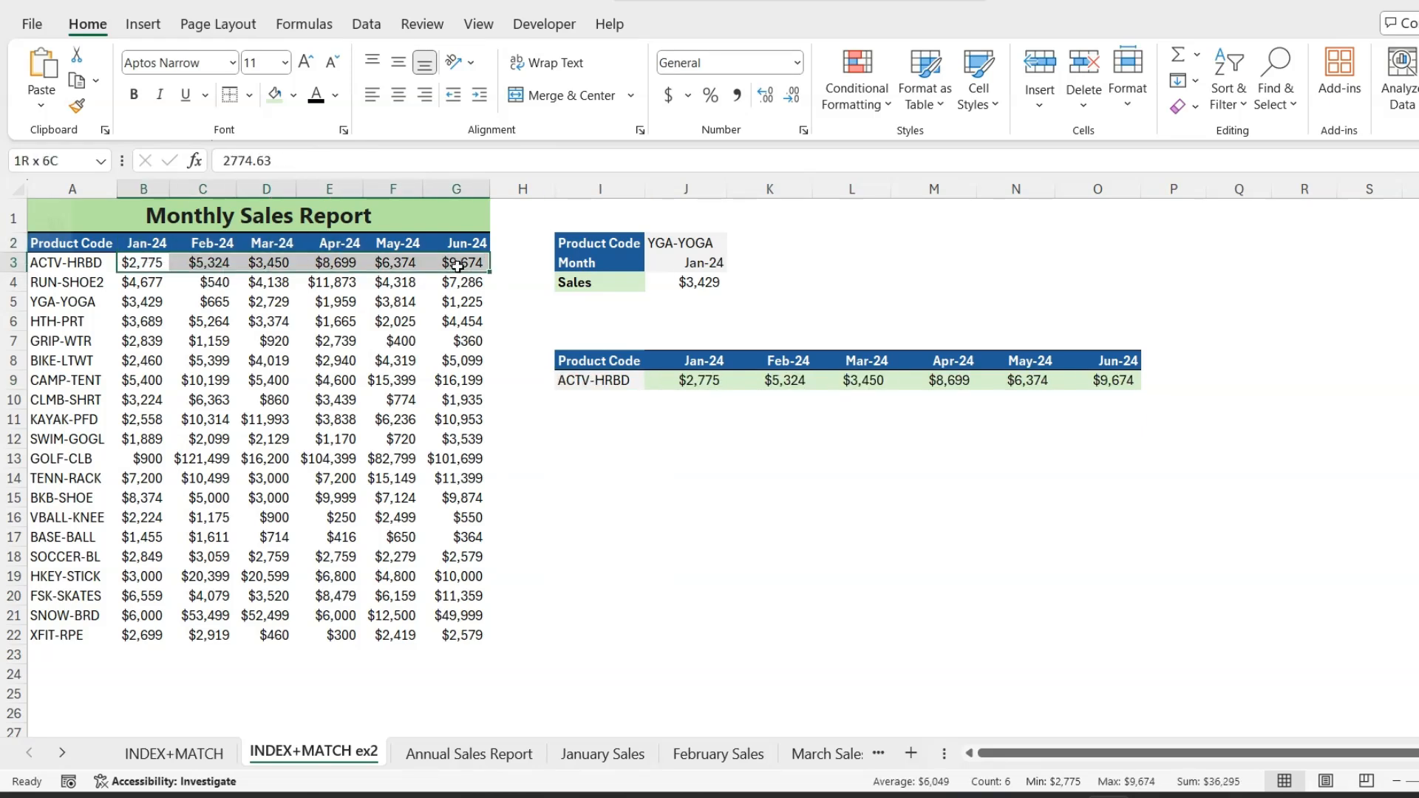
{"action": "left_click", "coordinate": [610, 378]}
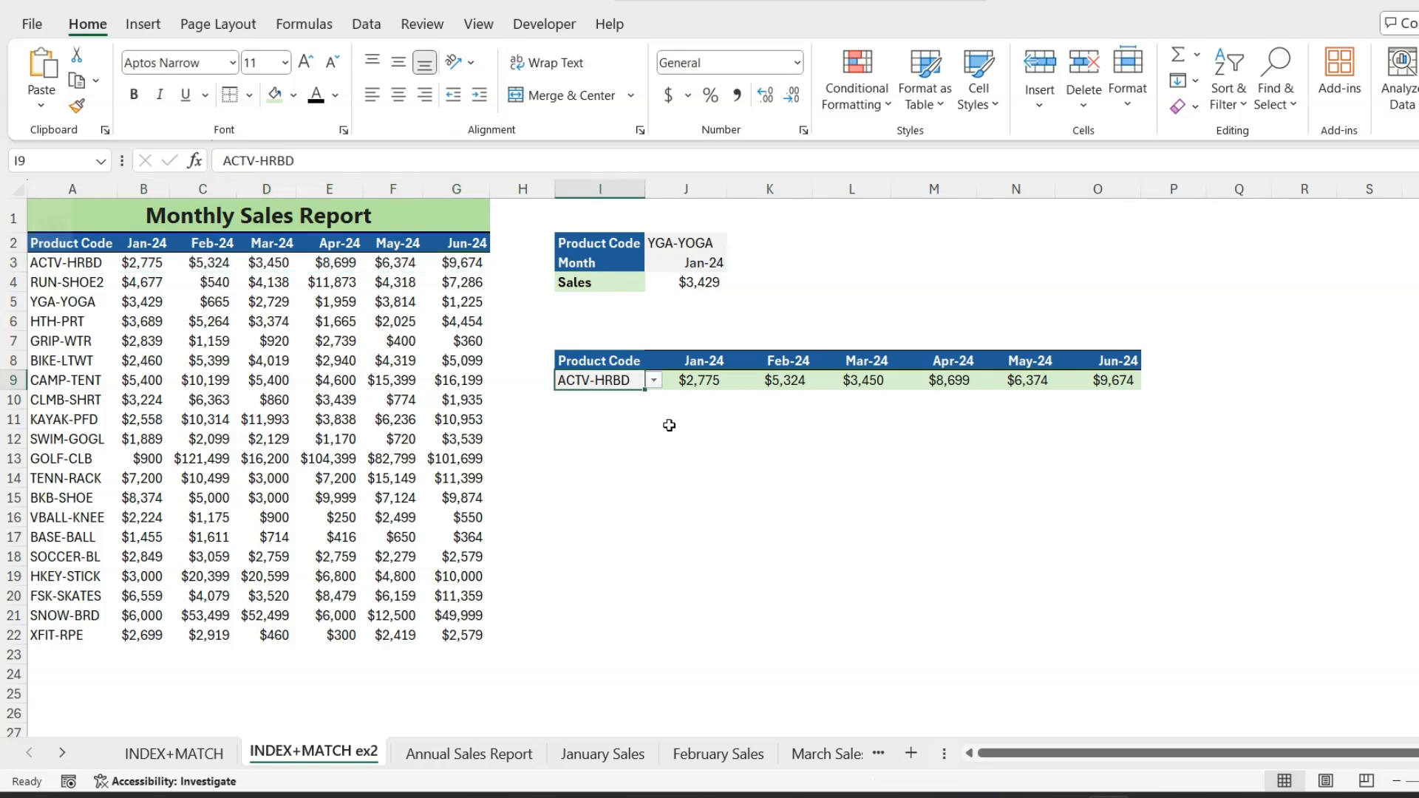